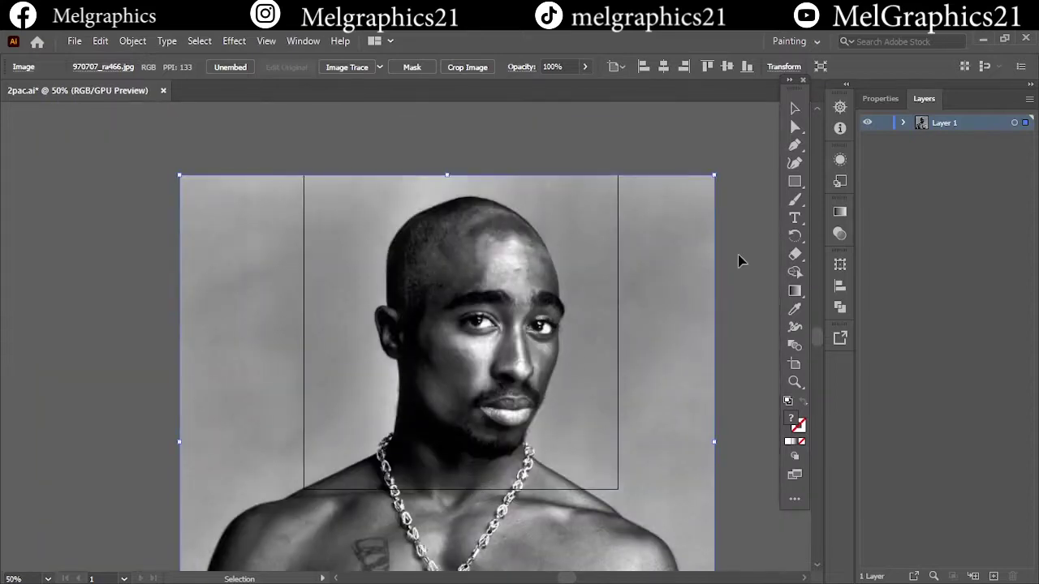
- Fade the reference photo to 50% opacity and lock it in place
key(ctrl+plus)
click(585, 67)
drag(582, 92, 555, 85)
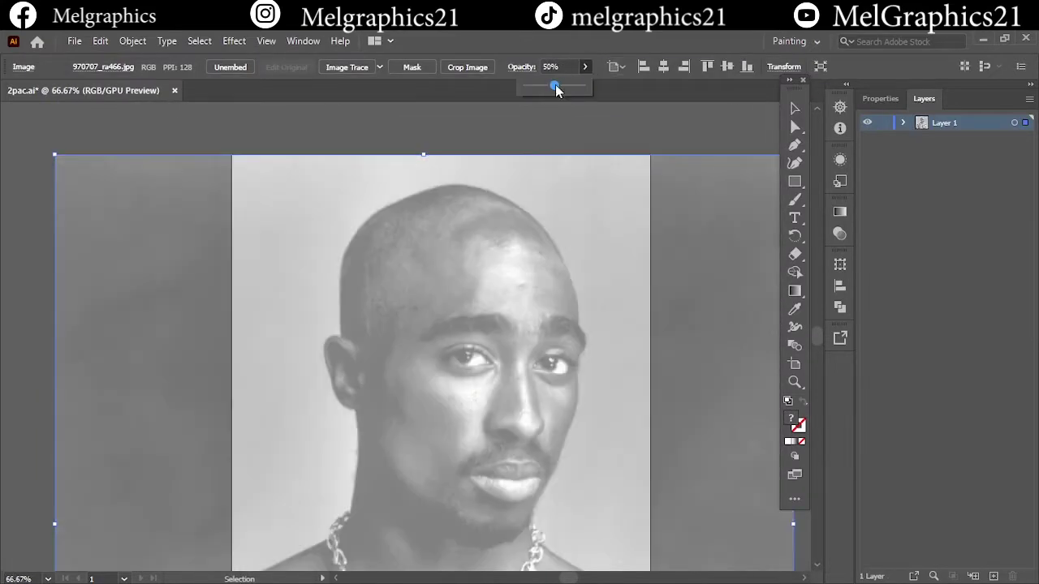
key(ctrl+2)
- Add Layer 2 for tracing, pick an outline brush from a brush library, and select the Paintbrush
key(ctrl+l)
click(397, 67)
click(255, 185)
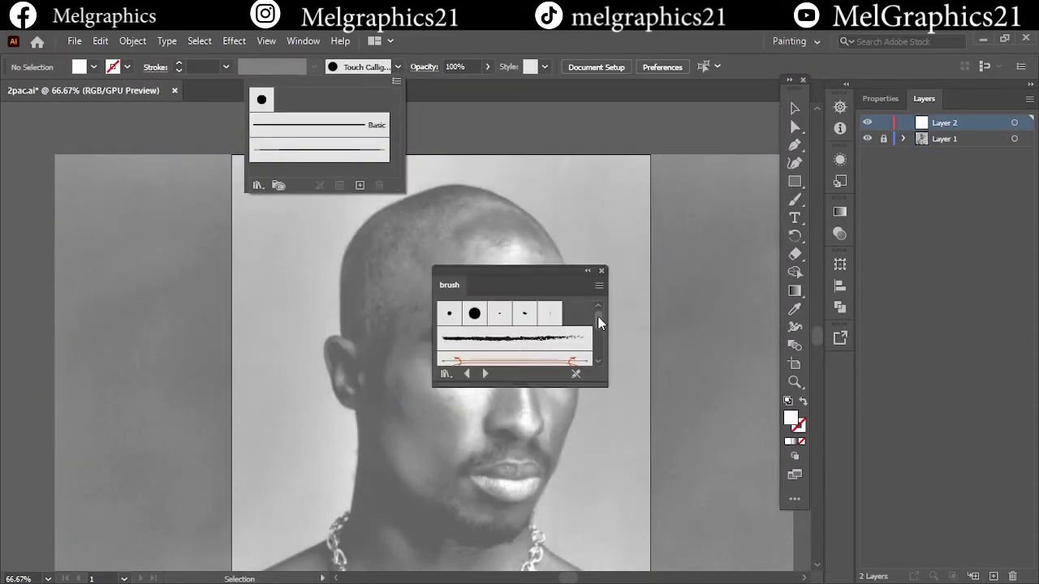
click(560, 325)
key(b)
scroll(509, 333, up, 3)
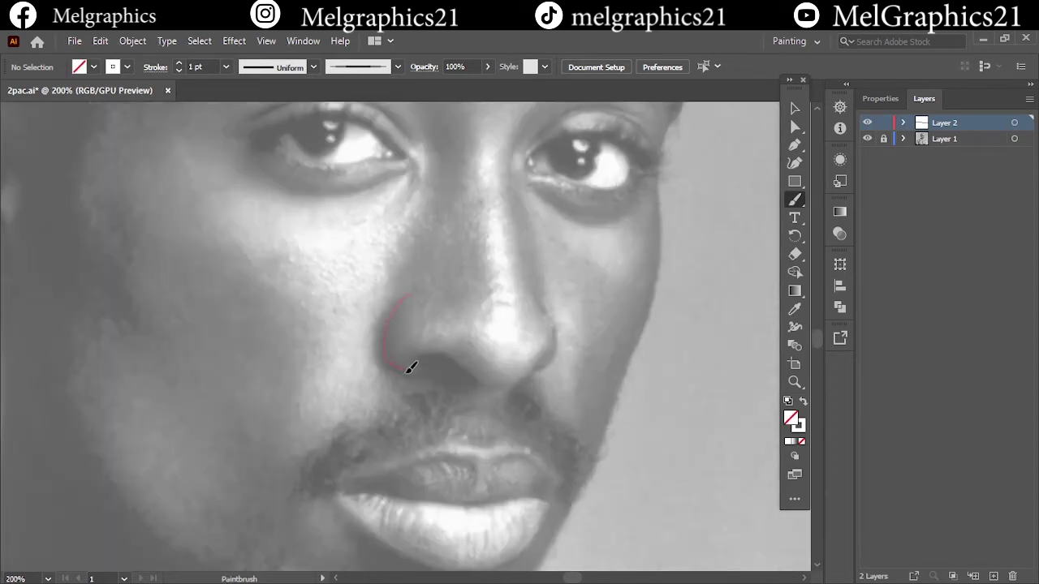
- Trace the nose bridge and right nostril, replacing the misplaced first strokes
drag(411, 367, 542, 354)
drag(538, 294, 553, 361)
scroll(517, 387, up, 2)
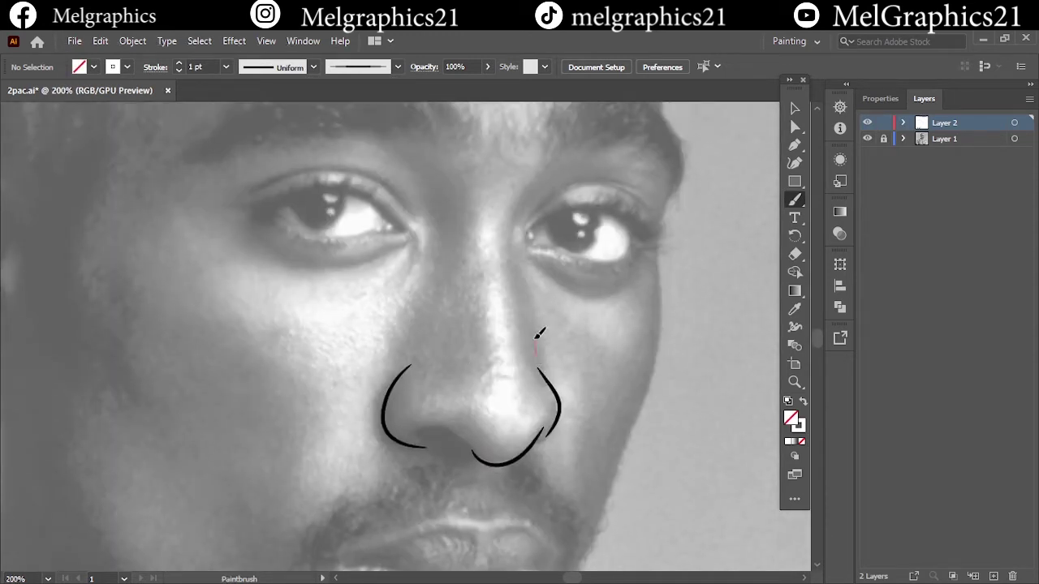
key(ctrl+z)
key(ctrl+z)
drag(549, 430, 540, 359)
drag(516, 203, 540, 381)
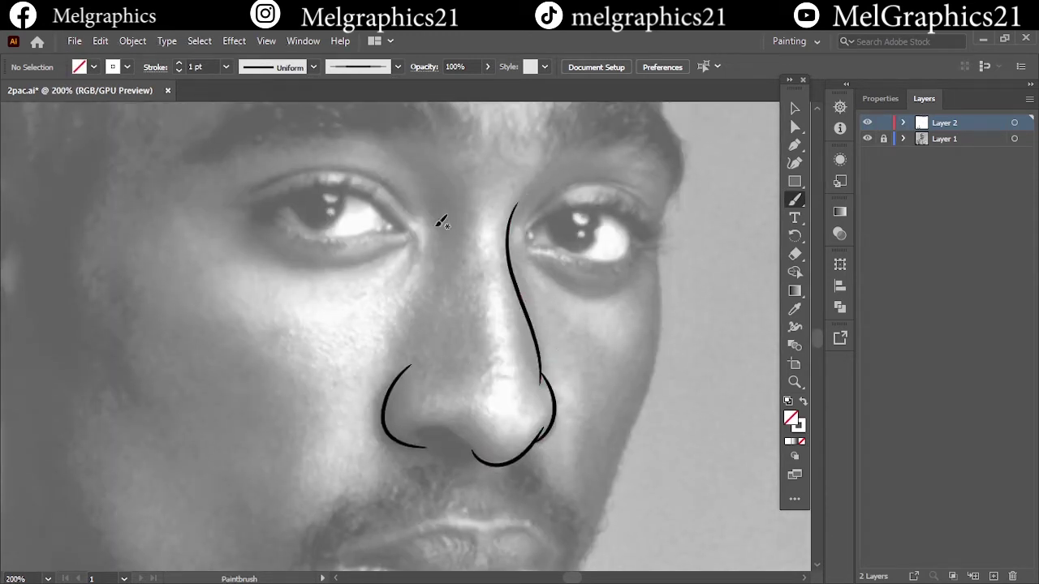
scroll(490, 412, up, 2)
scroll(257, 322, down, 5)
- Outline the upper lip, the redrawn lower lip, and the line between the lips
drag(447, 253, 613, 349)
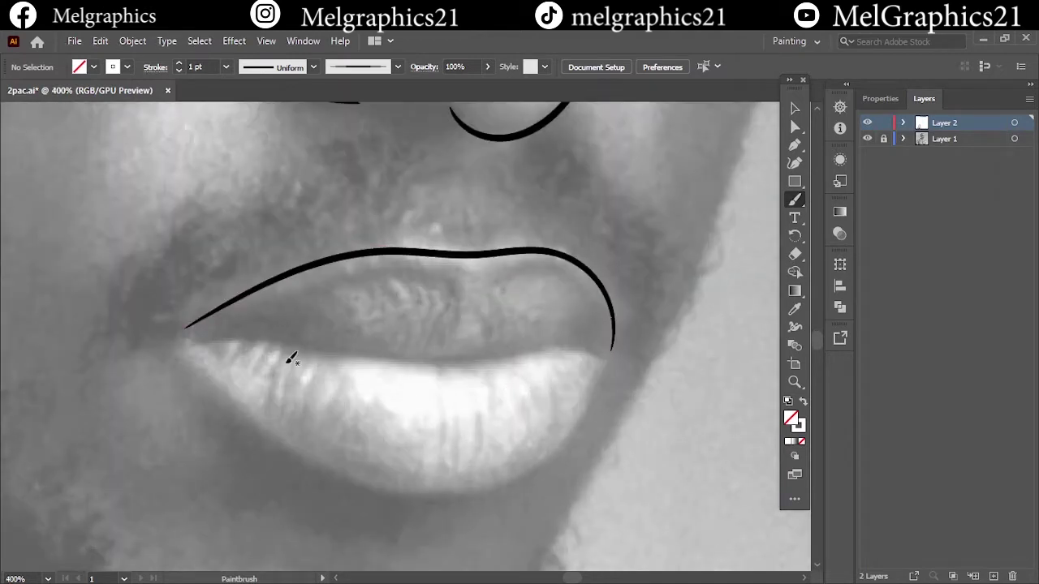
drag(415, 495, 585, 413)
key(ctrl+z)
drag(187, 341, 375, 484)
drag(615, 343, 615, 346)
mouse_move(186, 329)
mouse_down()
mouse_move(515, 332)
mouse_move(580, 348)
mouse_up()
scroll(150, 307, down, 2)
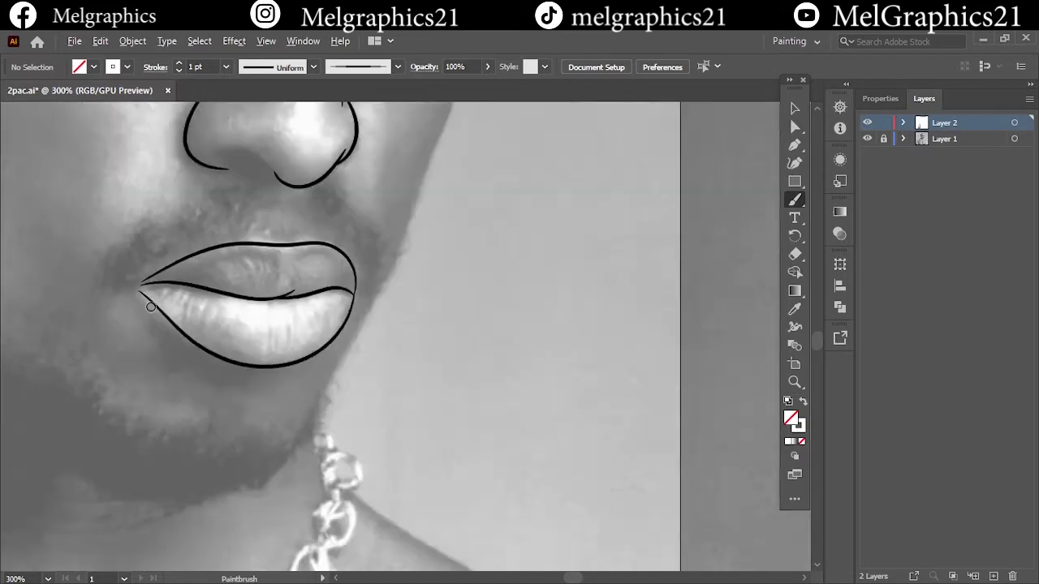
scroll(324, 227, up, 5)
- Outline both eyes' upper and lower lids, adding a crease above and a bag line below
mouse_move(465, 236)
mouse_down()
mouse_move(508, 280)
mouse_move(495, 313)
mouse_up()
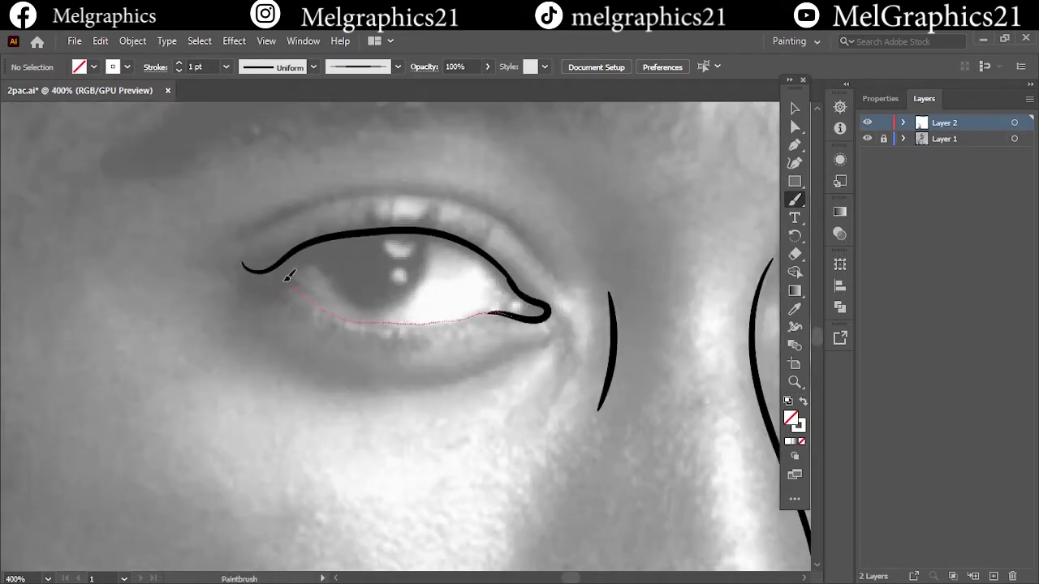
drag(267, 273, 511, 305)
scroll(431, 316, right, 5)
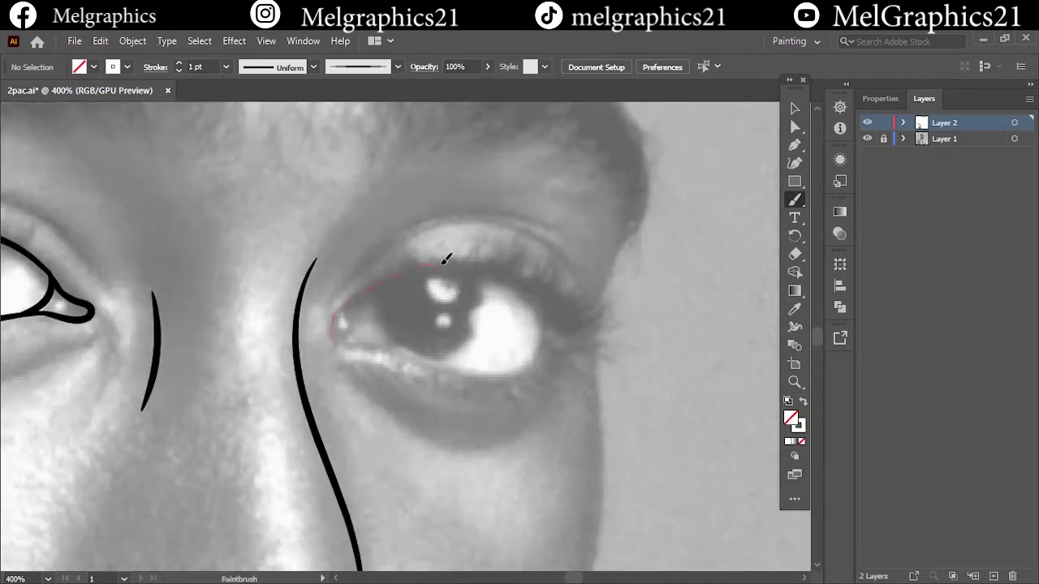
drag(445, 258, 609, 315)
drag(533, 366, 549, 318)
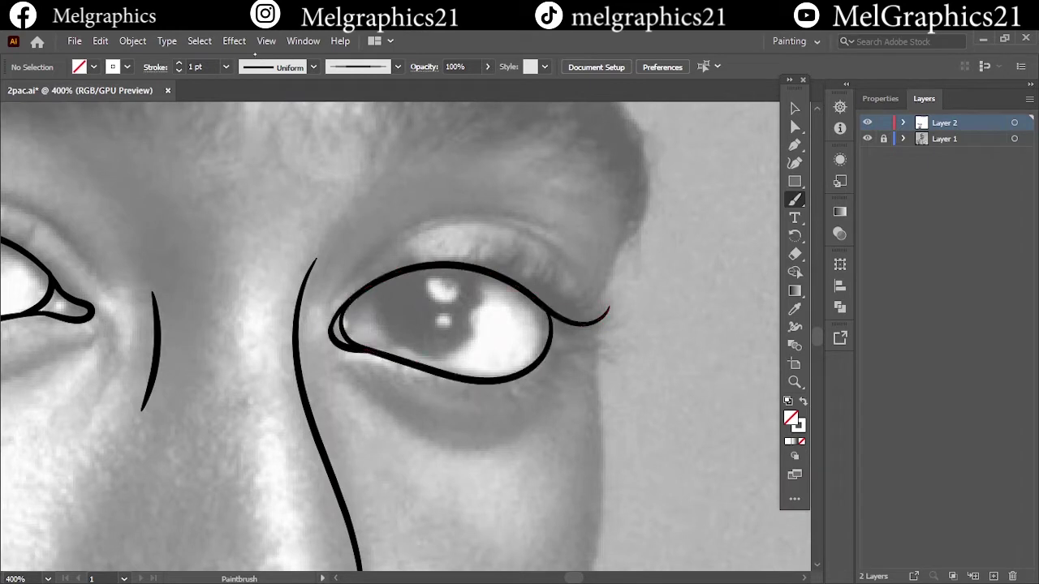
drag(345, 285, 578, 243)
drag(349, 369, 557, 355)
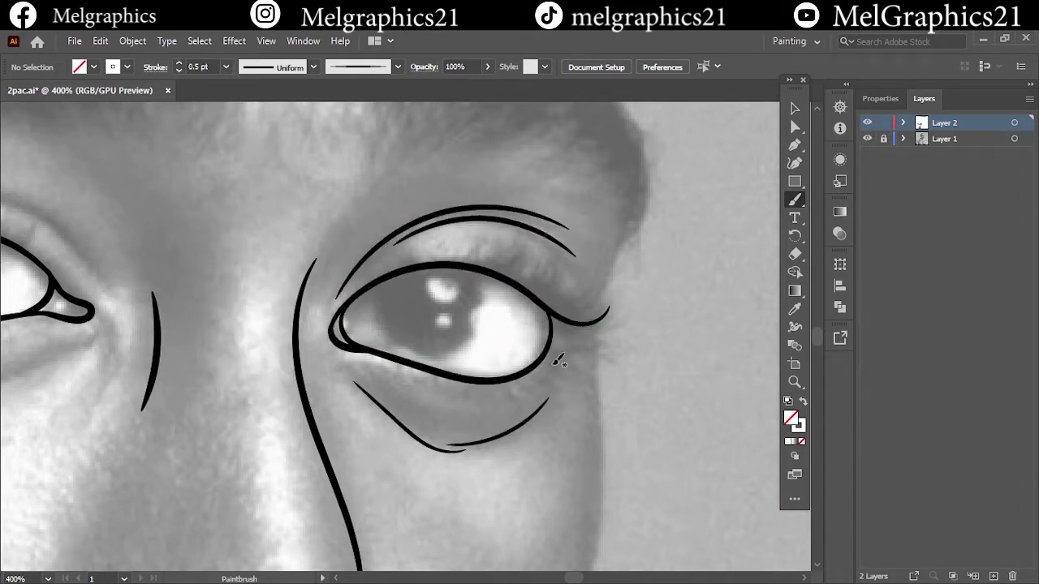
- Paint the left eye's under-eye line and a 0.75 pt upper-lid crease
key(ctrl+0)
scroll(435, 317, up, 4)
mouse_move(377, 445)
mouse_down()
mouse_move(491, 450)
mouse_move(561, 418)
mouse_up()
click(225, 66)
click(243, 122)
drag(323, 341, 510, 318)
key(ctrl+0)
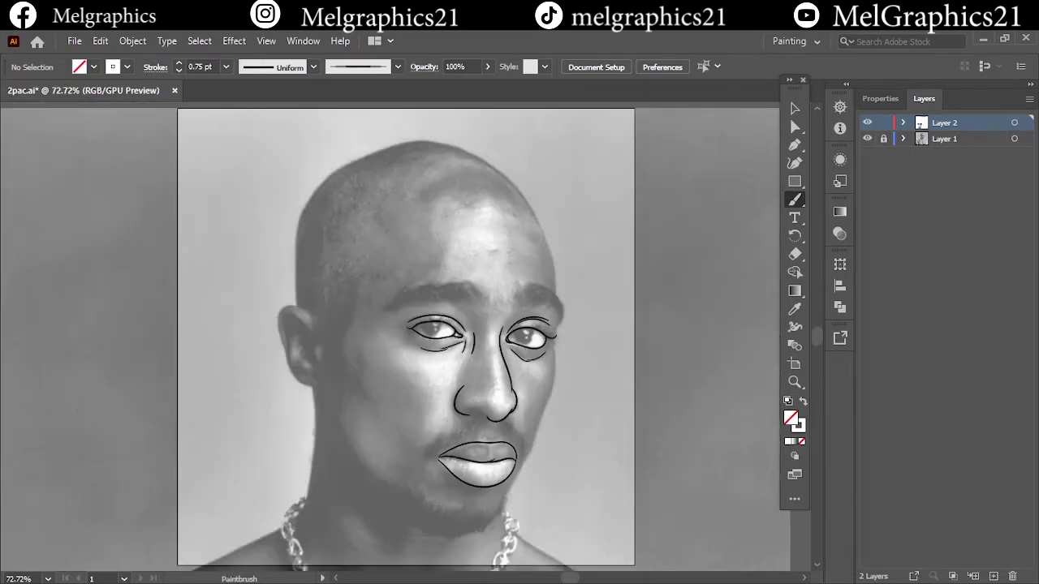
- Trace the jawline up to the ear, then the ear's outer edge and inner detail lines
scroll(422, 434, up, 3)
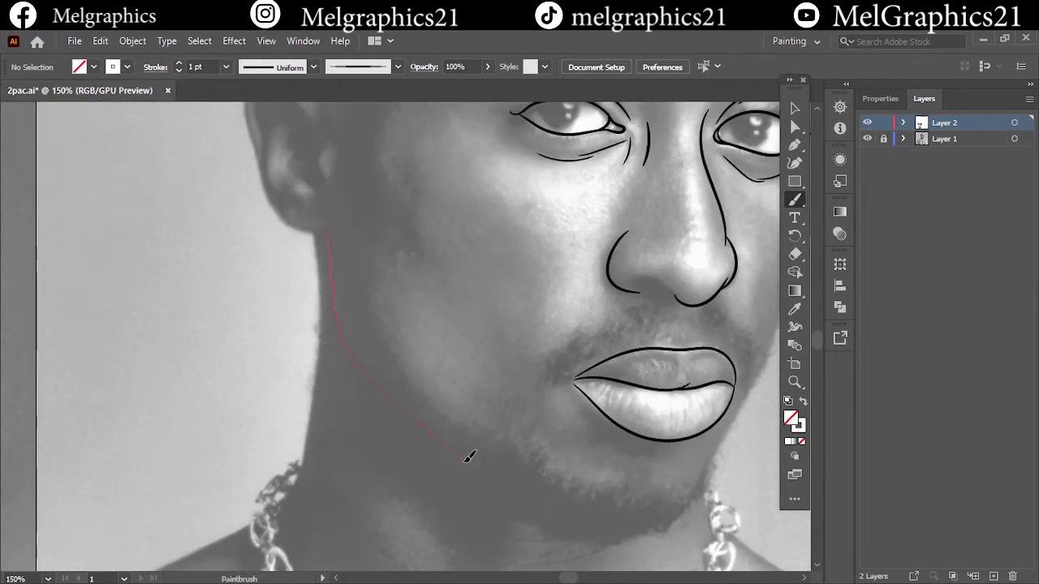
drag(469, 457, 520, 496)
scroll(336, 232, up, 1)
scroll(343, 452, up, 1)
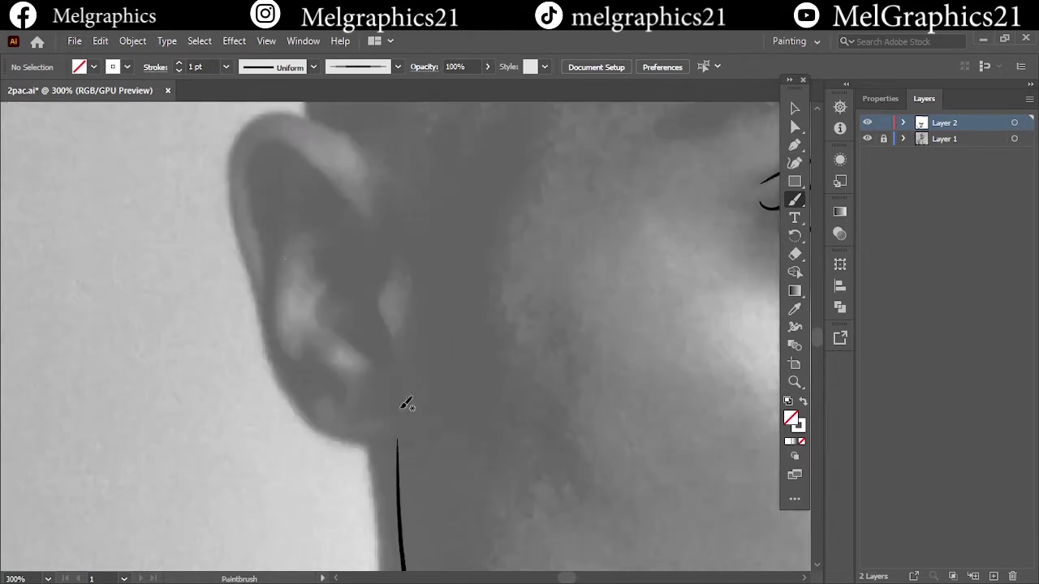
drag(272, 357, 253, 276)
drag(269, 197, 389, 365)
drag(318, 281, 322, 244)
scroll(321, 243, up, 1)
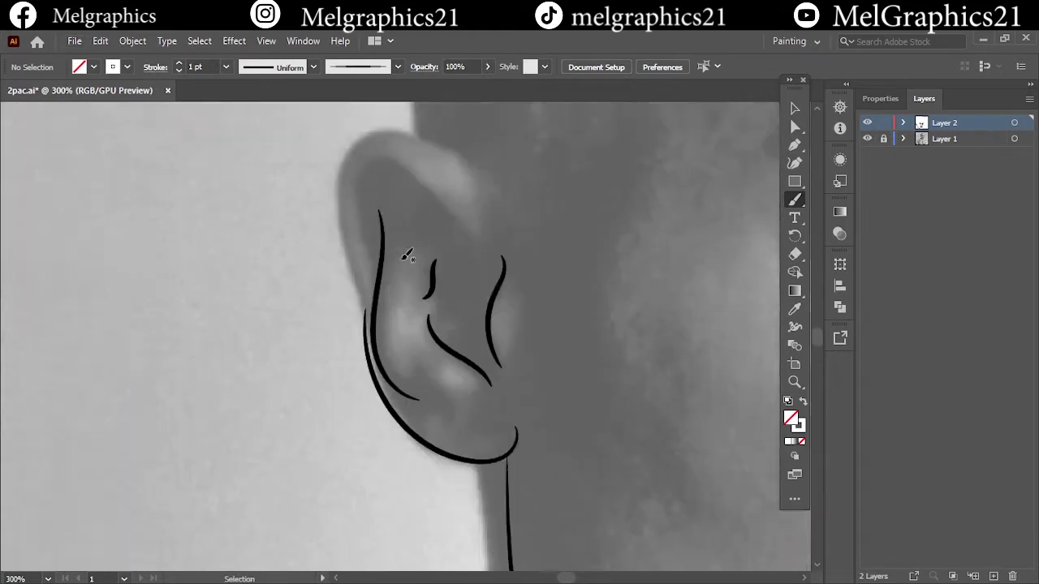
drag(504, 327, 503, 329)
- Trace the head outline from the ear over the skull and down the right side
scroll(332, 234, down, 2)
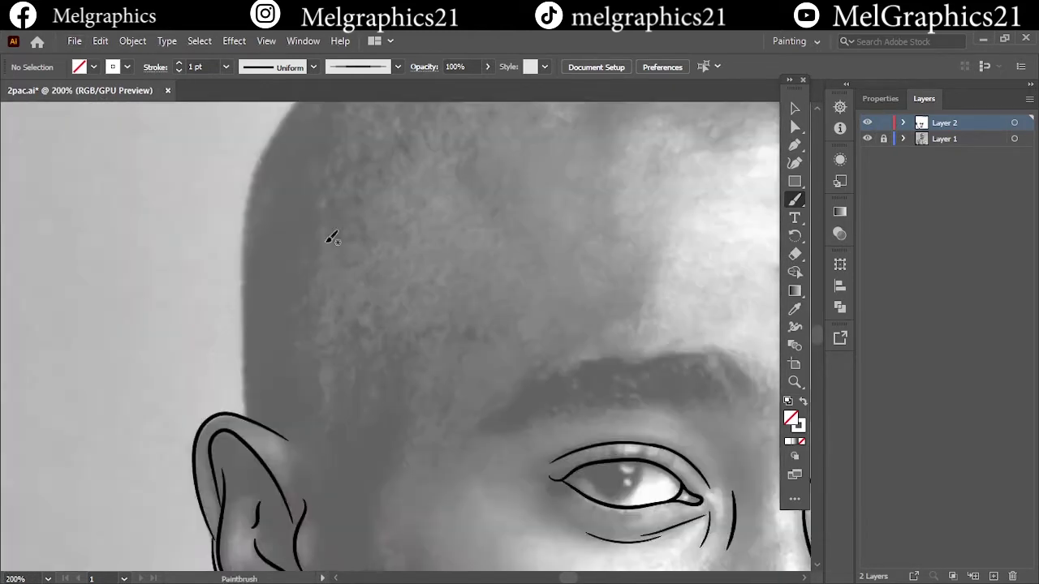
scroll(400, 172, up, 2)
drag(777, 429, 343, 244)
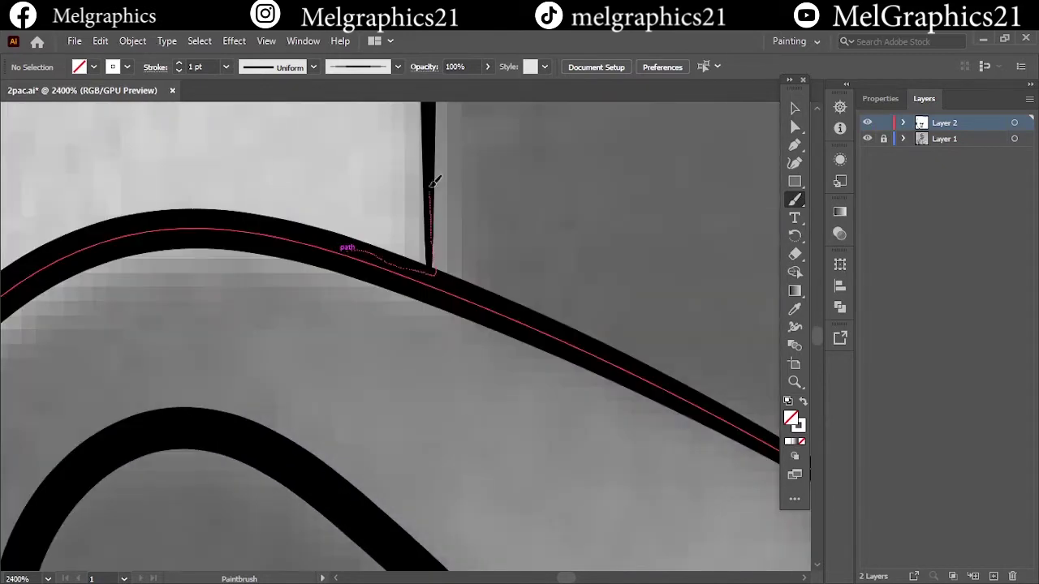
scroll(349, 211, down, 2)
scroll(350, 211, up, 3)
drag(209, 325, 780, 268)
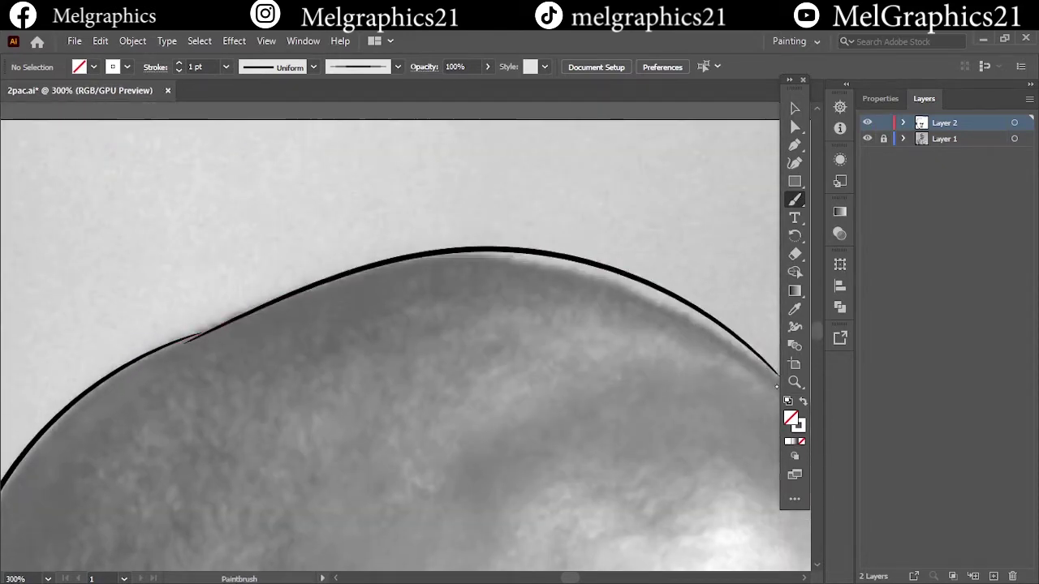
scroll(476, 243, left, 2)
scroll(446, 424, up, 1)
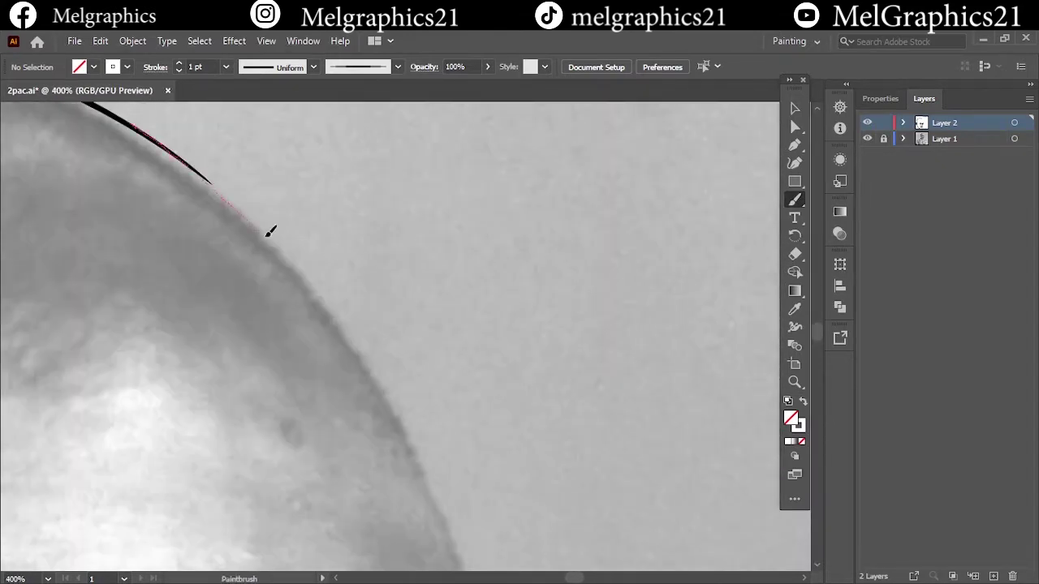
drag(271, 232, 428, 487)
scroll(567, 203, down, 1)
drag(422, 285, 428, 358)
key(ctrl+0)
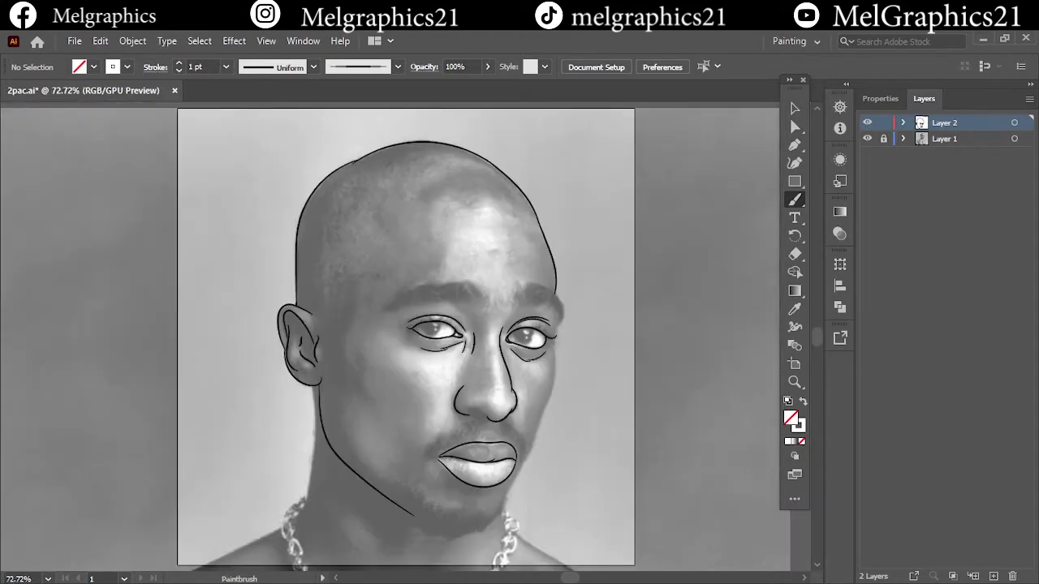
- Redraw the right cheek and jawline, trace the chin bottom, and extend the lip-corner line
scroll(545, 455, up, 3)
scroll(545, 455, up, 1)
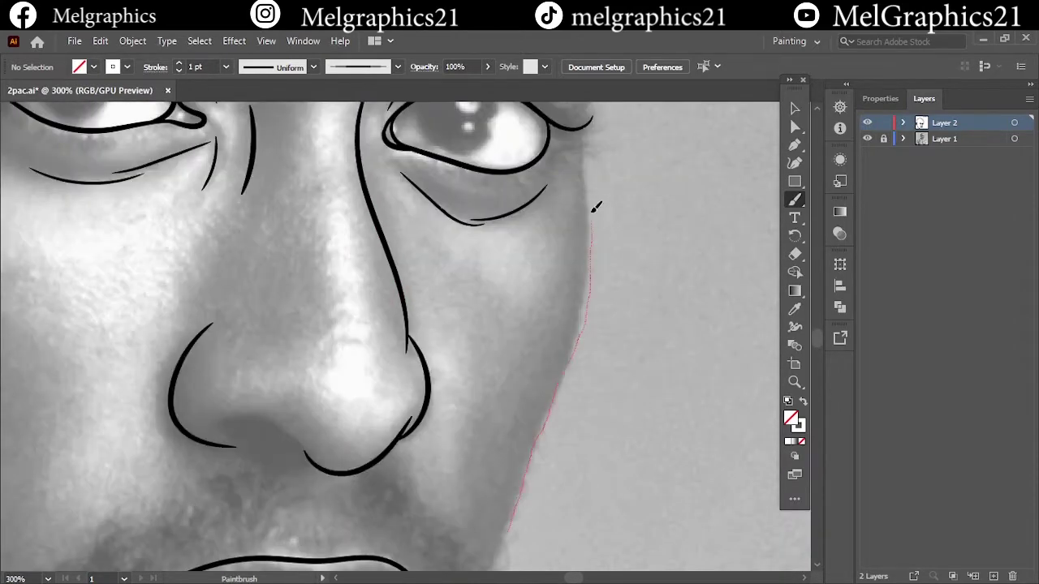
drag(595, 208, 593, 210)
scroll(589, 222, down, 5)
key(ctrl+z)
drag(467, 327, 543, 162)
scroll(505, 249, down, 1)
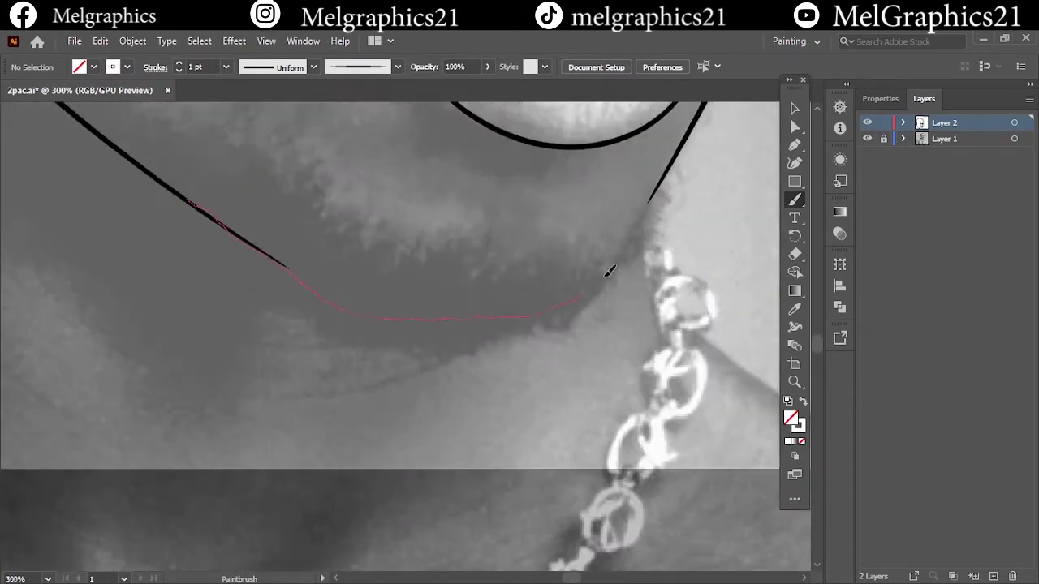
drag(609, 271, 609, 271)
scroll(609, 271, down, 4)
scroll(471, 308, up, 6)
drag(691, 299, 547, 355)
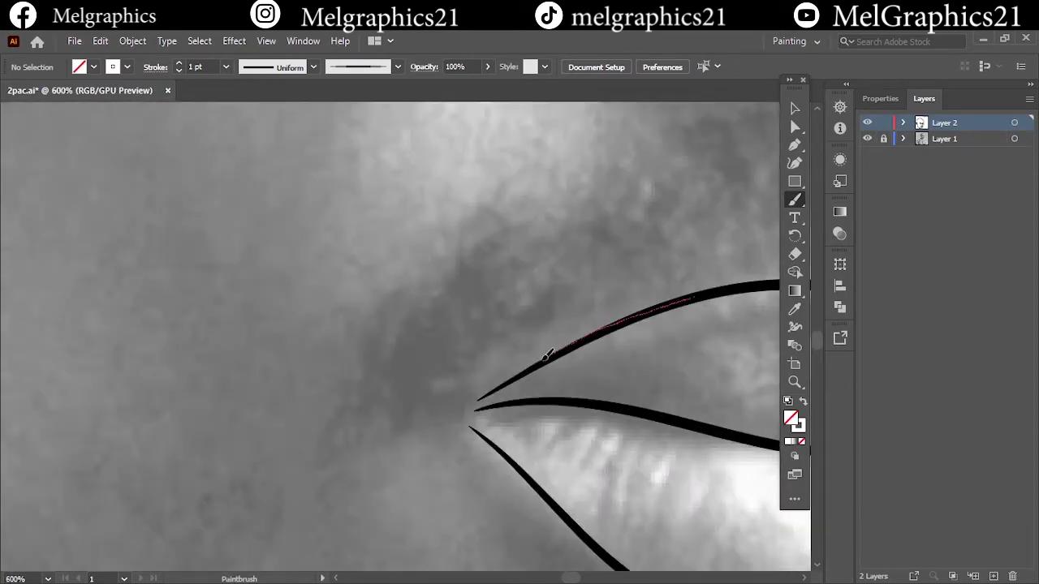
- Hide the reference photo to check the linework and add a cheek line beside the eye
key(ctrl+0)
click(867, 138)
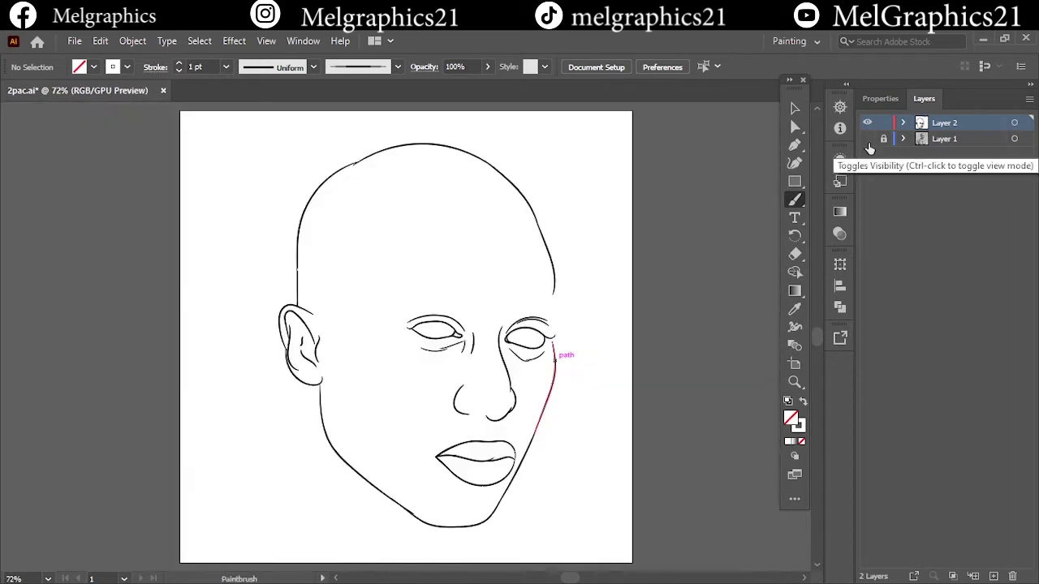
scroll(589, 320, up, 5)
scroll(423, 488, up, 2)
drag(408, 459, 422, 569)
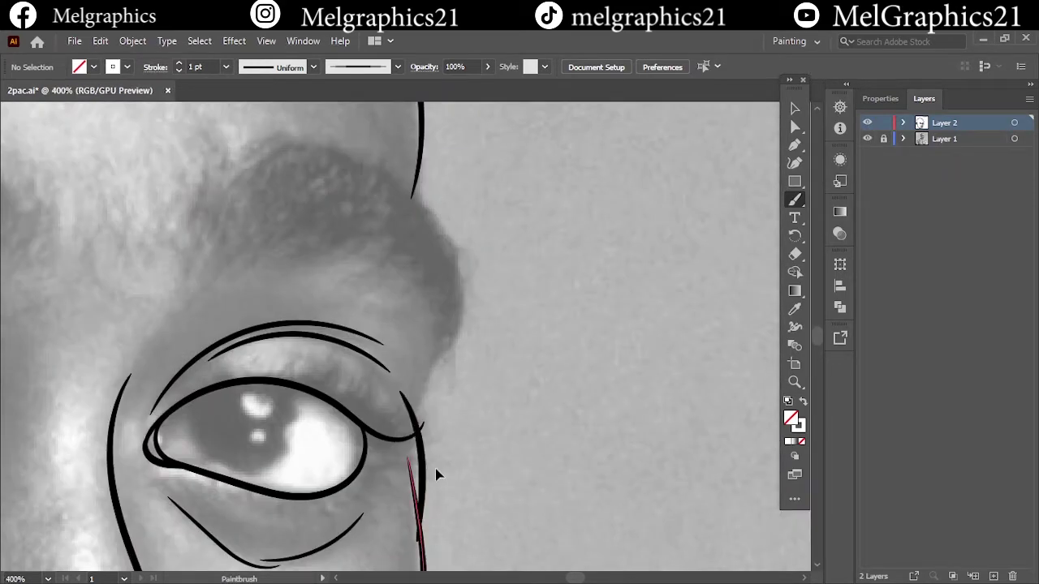
key(ctrl+0)
scroll(398, 404, up, 5)
- With the Pencil at black fill and no stroke, draw the filled beard along the chin and jaw
key(n)
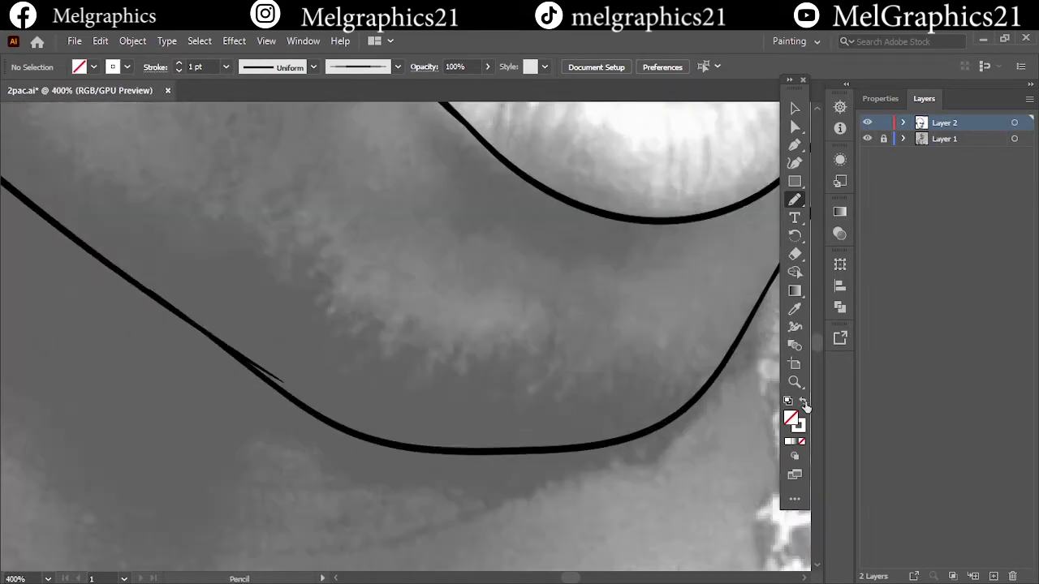
click(803, 402)
mouse_move(331, 327)
mouse_down()
mouse_move(315, 387)
mouse_move(365, 446)
mouse_up()
scroll(656, 419, right, 5)
drag(195, 333, 244, 343)
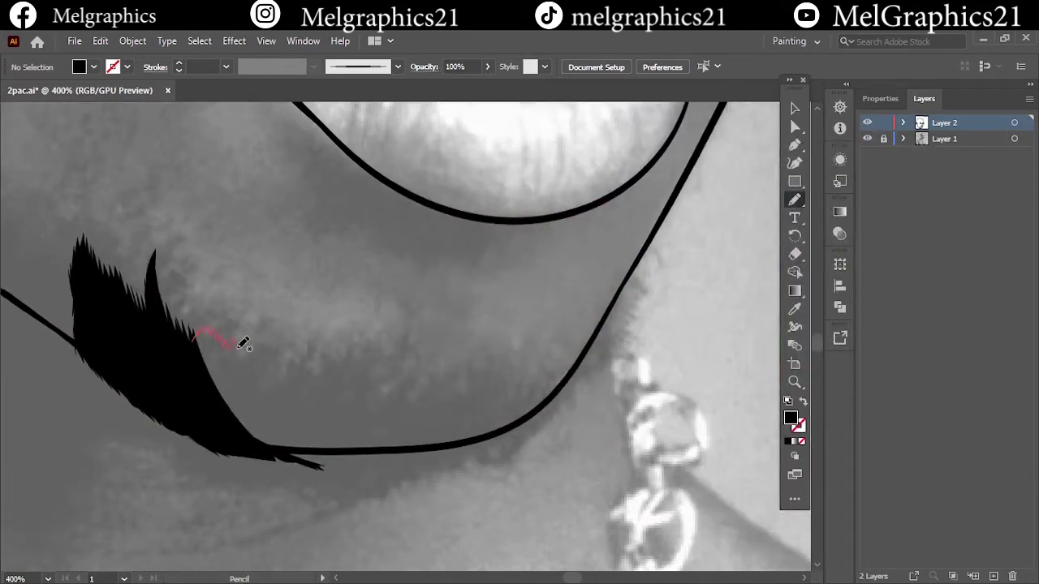
drag(318, 464, 313, 466)
drag(180, 424, 288, 476)
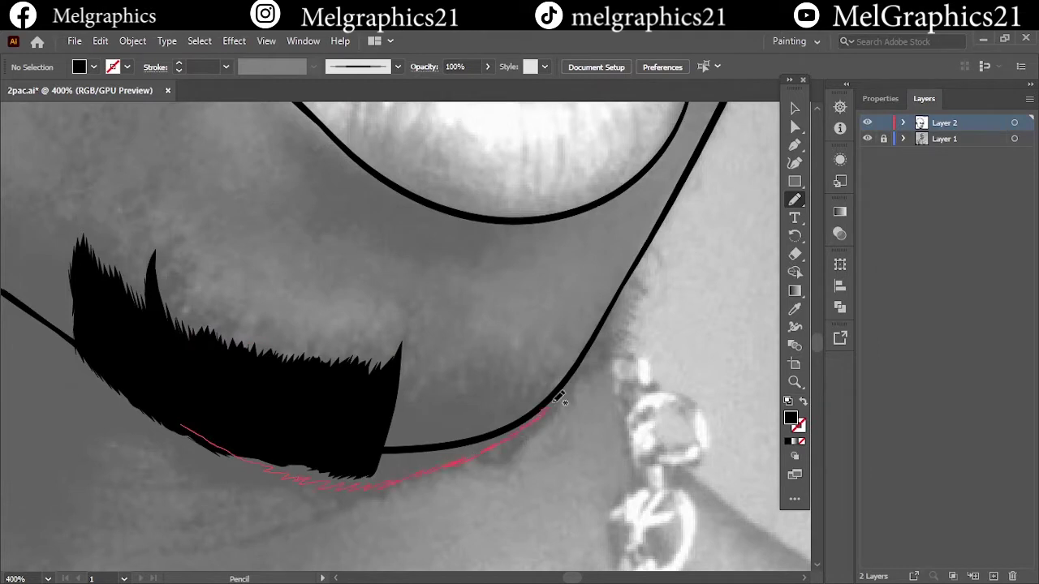
drag(474, 351, 478, 363)
drag(527, 422, 593, 337)
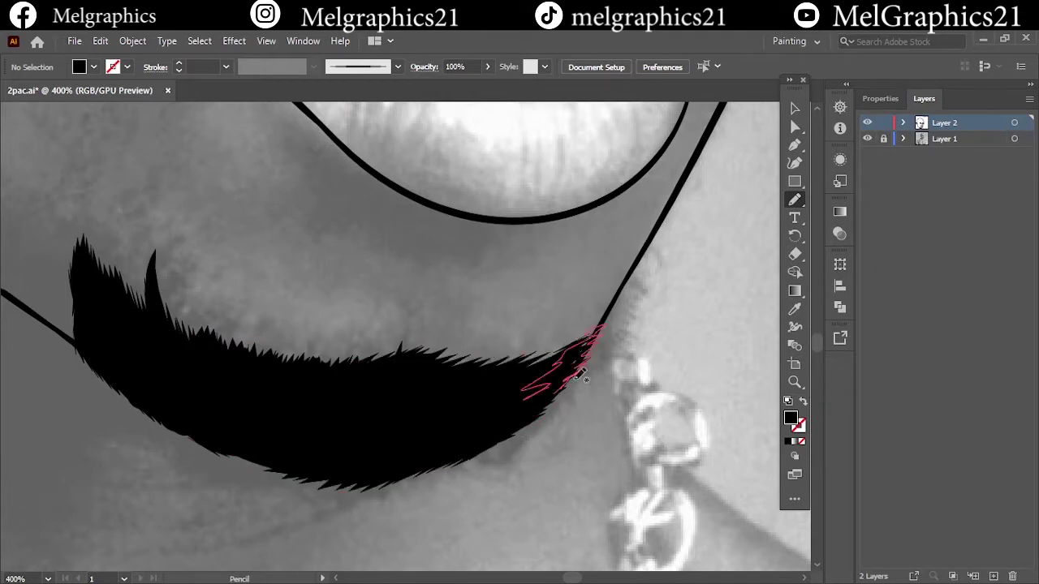
drag(495, 426, 504, 436)
key(ctrl+0)
- Add black beard below the lip corner and smooth its right edge
scroll(435, 493, up, 4)
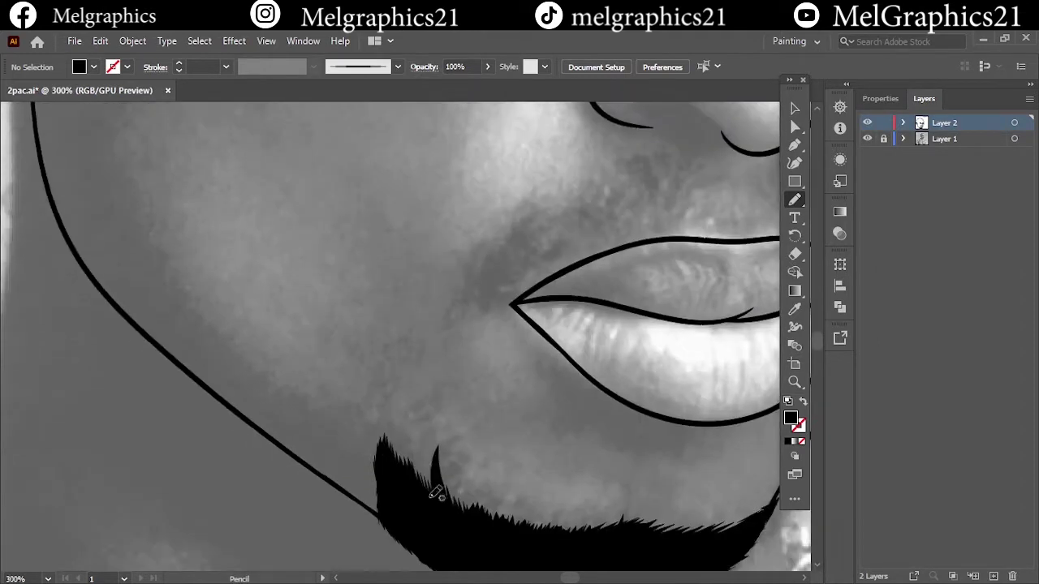
drag(426, 416, 389, 493)
mouse_move(463, 508)
mouse_down()
mouse_move(431, 420)
mouse_move(344, 459)
mouse_up()
key(ctrl+0)
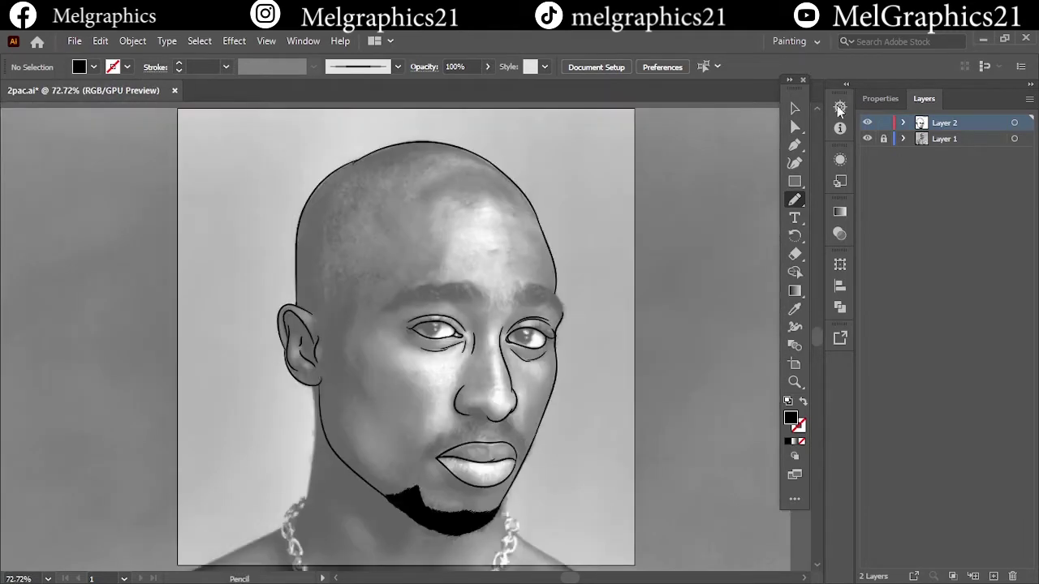
scroll(476, 451, up, 2)
scroll(476, 450, up, 2)
- Draw the black mustache patch beside the mouth, undoing a stray loop
mouse_move(262, 471)
mouse_down()
mouse_move(291, 436)
mouse_move(353, 402)
mouse_up()
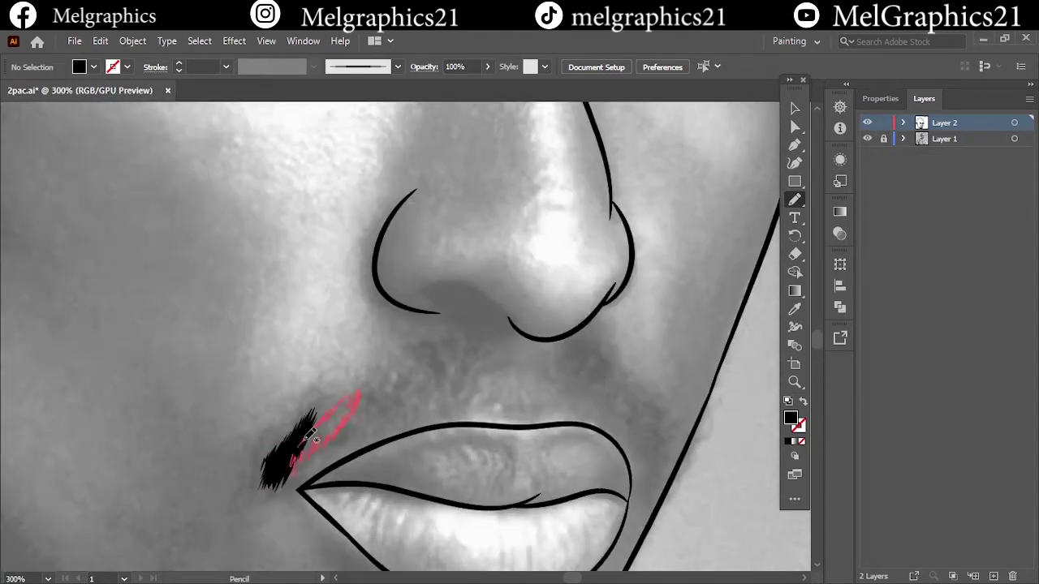
drag(582, 357, 641, 445)
scroll(452, 297, up, 3)
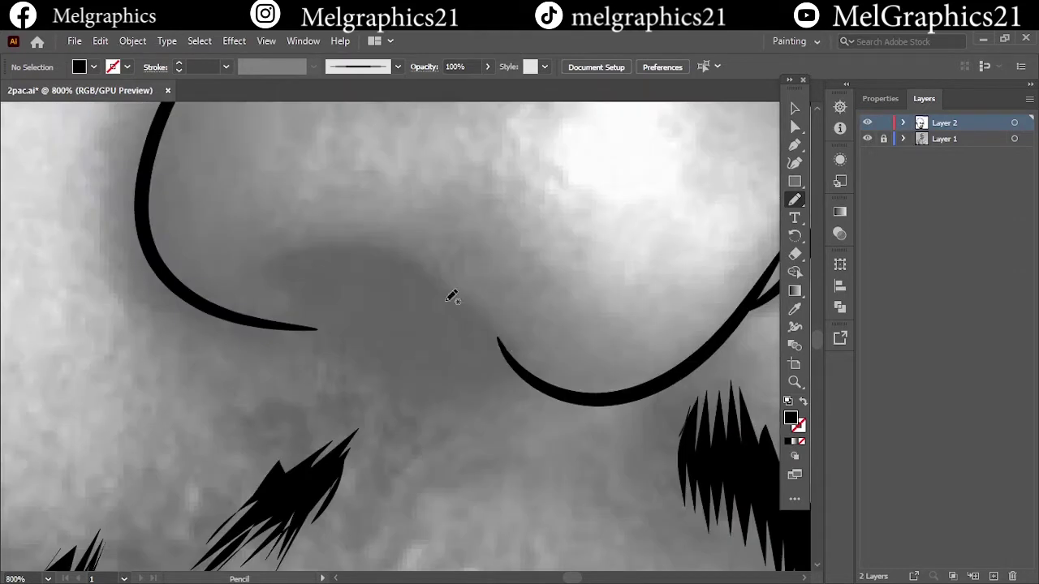
key(ctrl+z)
- Draw the filled black nostril shape under the nose
mouse_move(476, 344)
mouse_down()
mouse_move(507, 351)
mouse_move(241, 281)
mouse_up()
mouse_move(358, 245)
mouse_down()
mouse_move(288, 264)
mouse_move(440, 325)
mouse_up()
scroll(441, 325, down, 5)
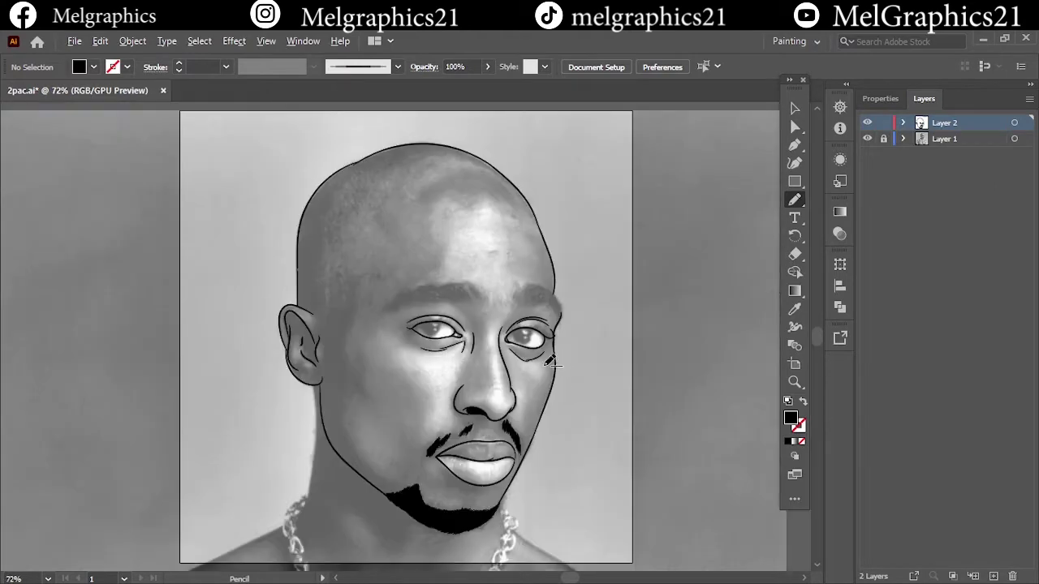
scroll(429, 267, up, 5)
- Draw solid black irises in both eyes and redraw the upper eyelid line
scroll(355, 225, down, 4)
scroll(470, 289, up, 5)
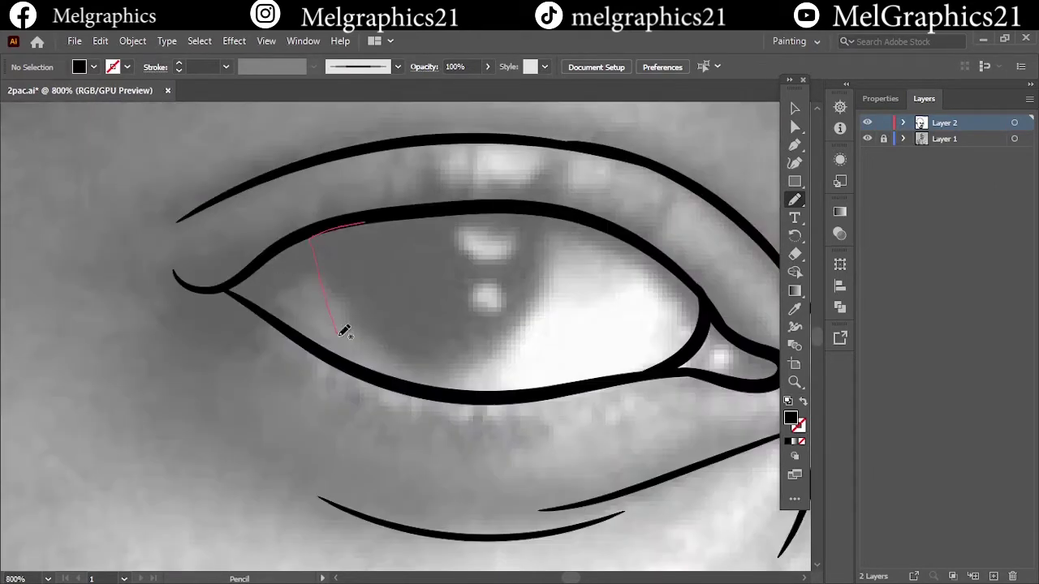
drag(345, 331, 365, 221)
drag(348, 284, 173, 268)
scroll(174, 268, down, 5)
scroll(212, 355, up, 5)
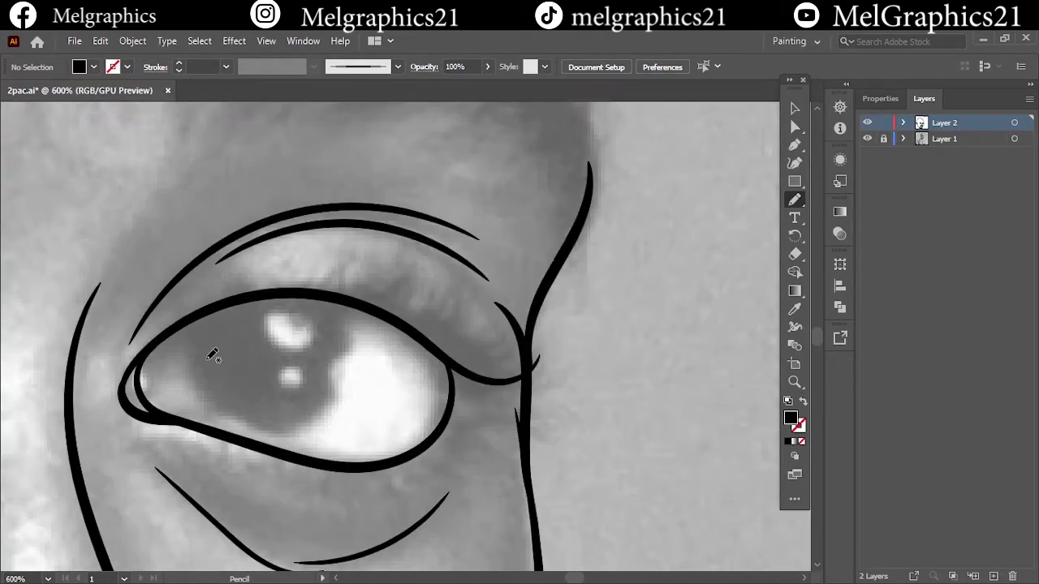
drag(212, 356, 285, 452)
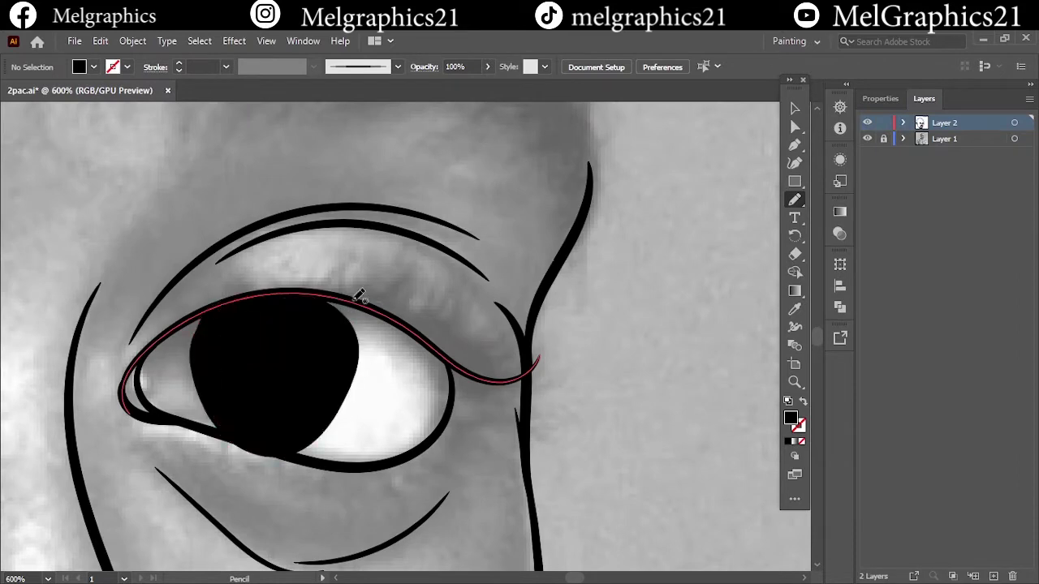
drag(359, 294, 536, 362)
scroll(536, 362, down, 5)
- Hide the reference photo and draw the left eyebrow as a solid black jagged-edged shape
click(867, 139)
scroll(472, 285, up, 4)
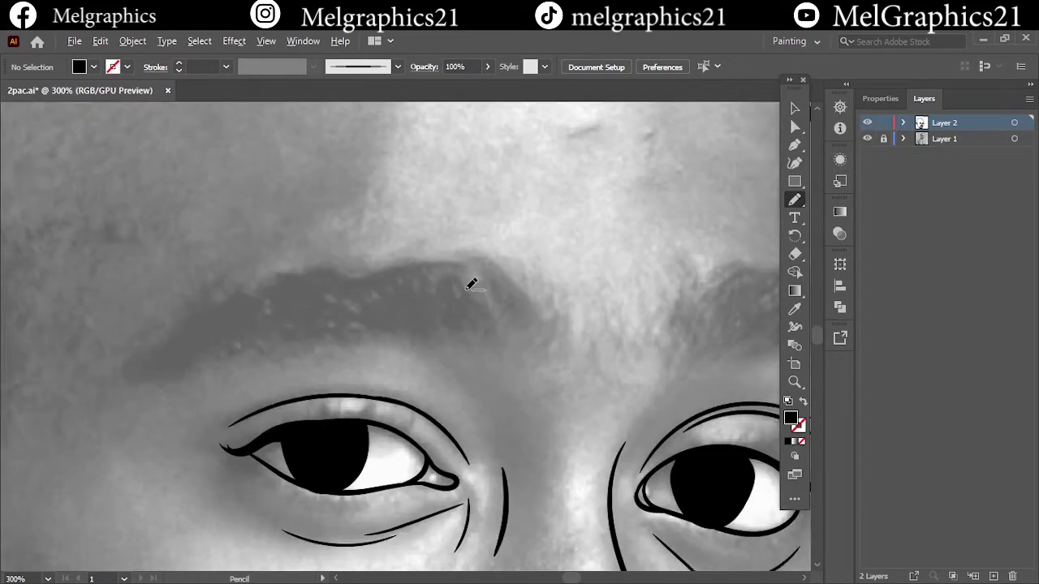
scroll(472, 285, left, 2)
mouse_move(513, 262)
mouse_down()
mouse_move(536, 268)
mouse_move(488, 259)
mouse_up()
drag(516, 321, 534, 335)
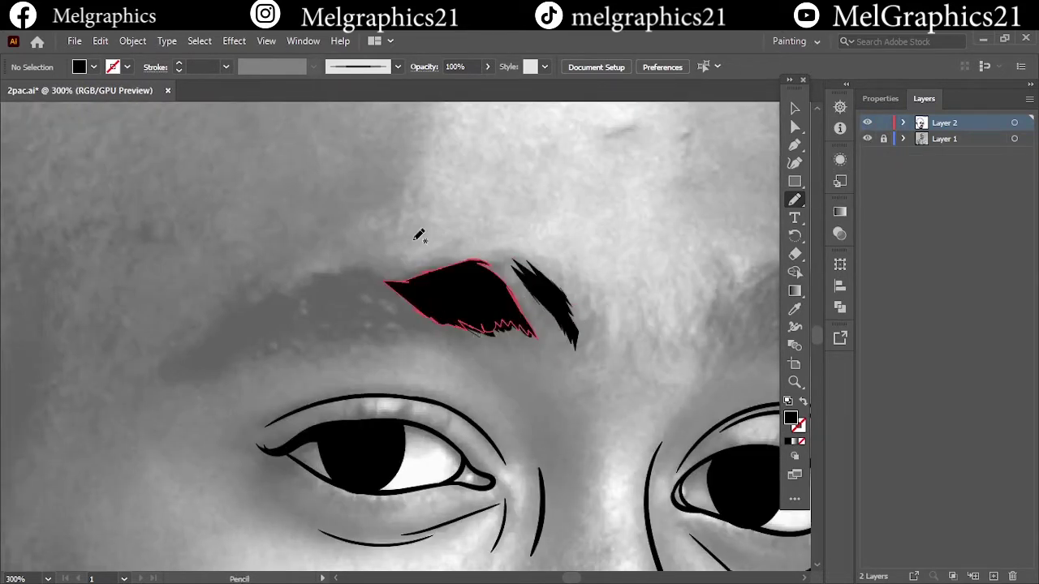
drag(361, 328, 383, 323)
drag(203, 381, 300, 349)
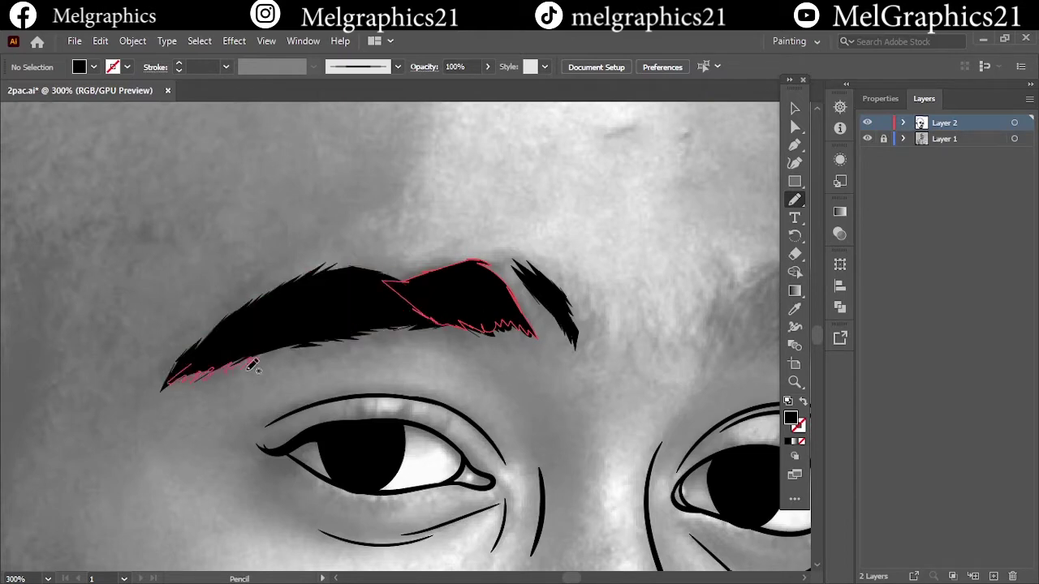
scroll(410, 272, down, 5)
scroll(410, 272, up, 6)
drag(520, 280, 410, 272)
- Begin the right eyebrow near the temple, review the drawing, and make a test brush stroke
scroll(410, 272, down, 5)
scroll(519, 366, up, 5)
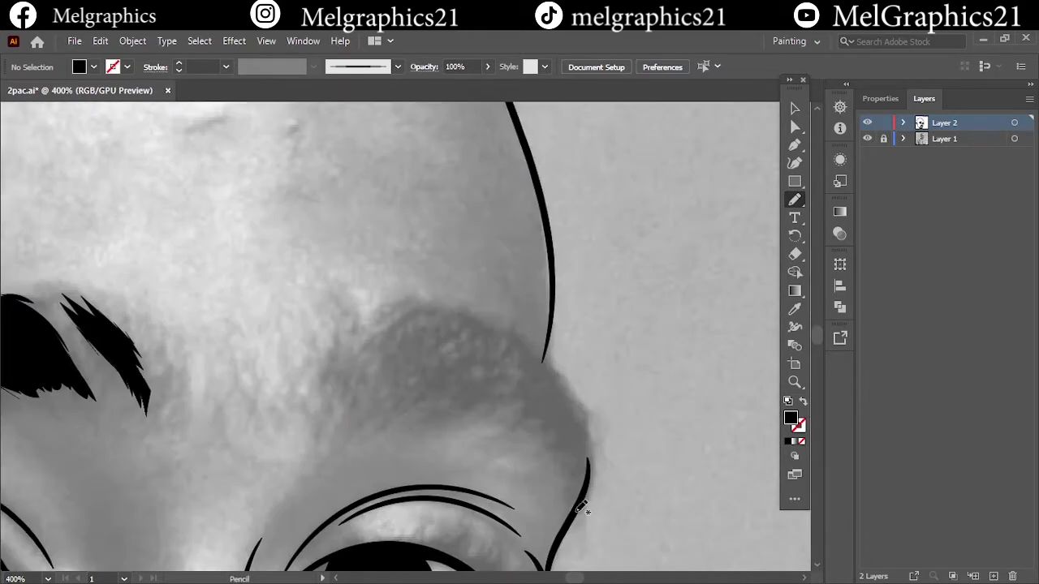
drag(585, 512, 506, 406)
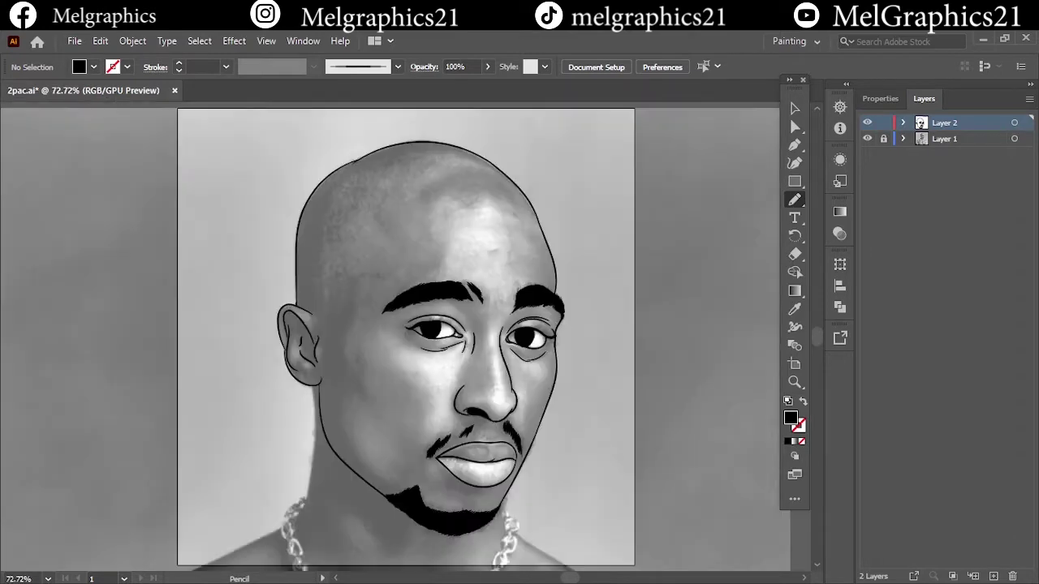
click(867, 138)
key(b)
drag(691, 178, 706, 260)
scroll(210, 294, up, 5)
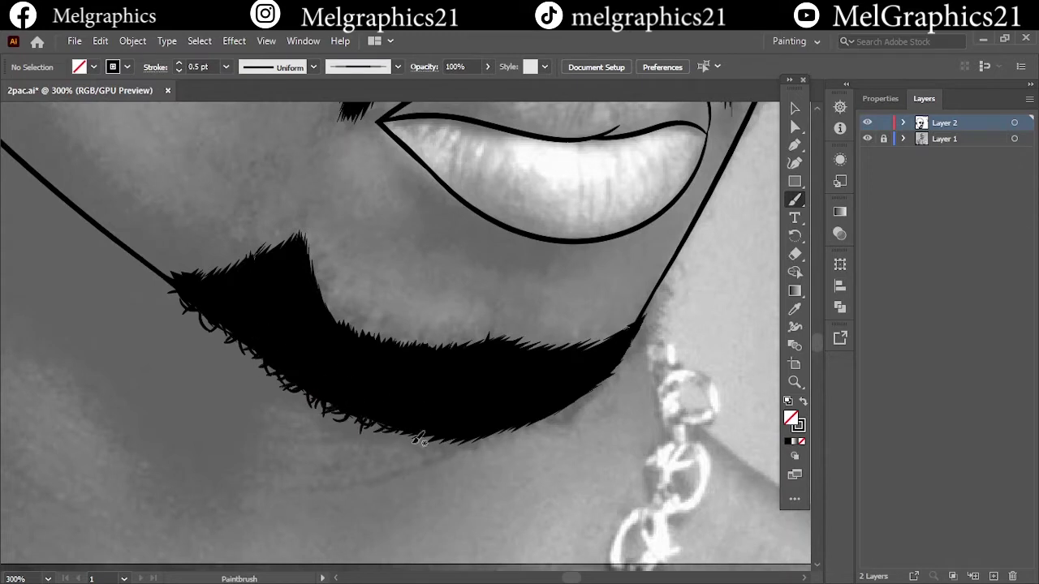
- Paint fine hair strokes along the beard's lower and upper-right edges, then compare against the photo
mouse_move(419, 439)
mouse_down()
mouse_move(503, 434)
mouse_move(607, 382)
mouse_move(536, 416)
mouse_up()
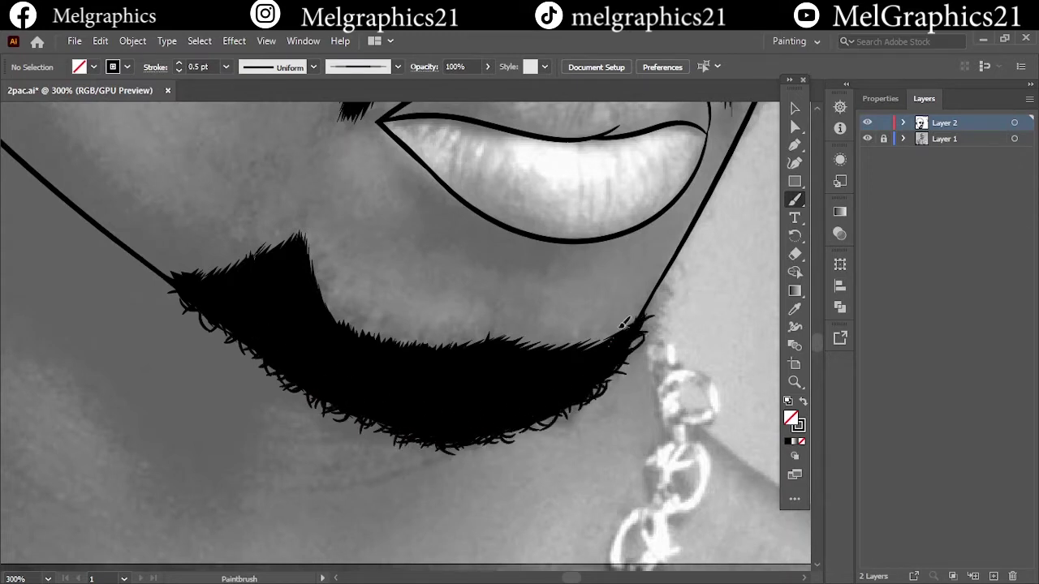
mouse_move(623, 323)
mouse_down()
mouse_move(546, 354)
mouse_move(400, 348)
mouse_up()
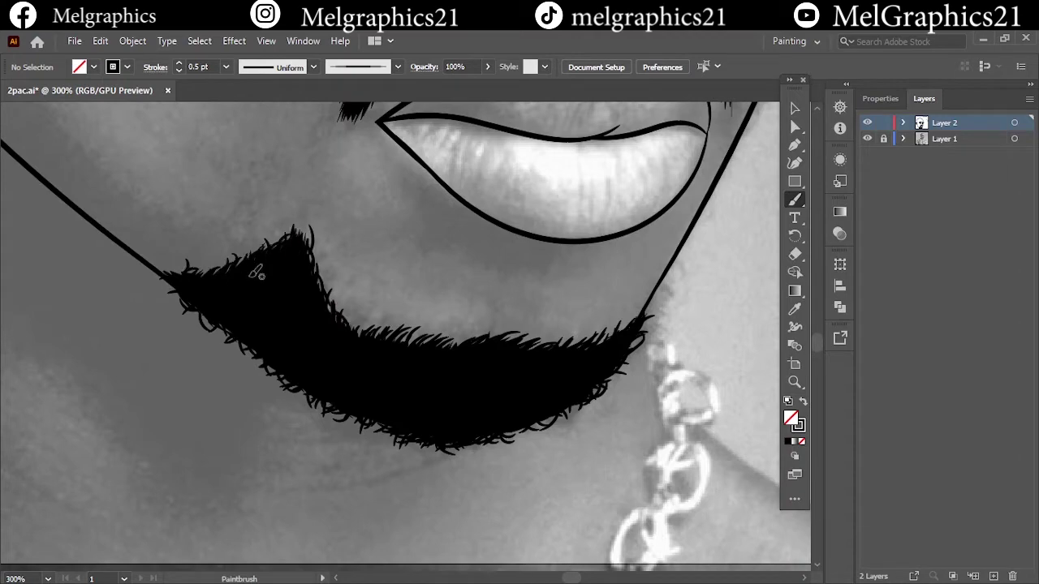
key(ctrl+0)
click(867, 123)
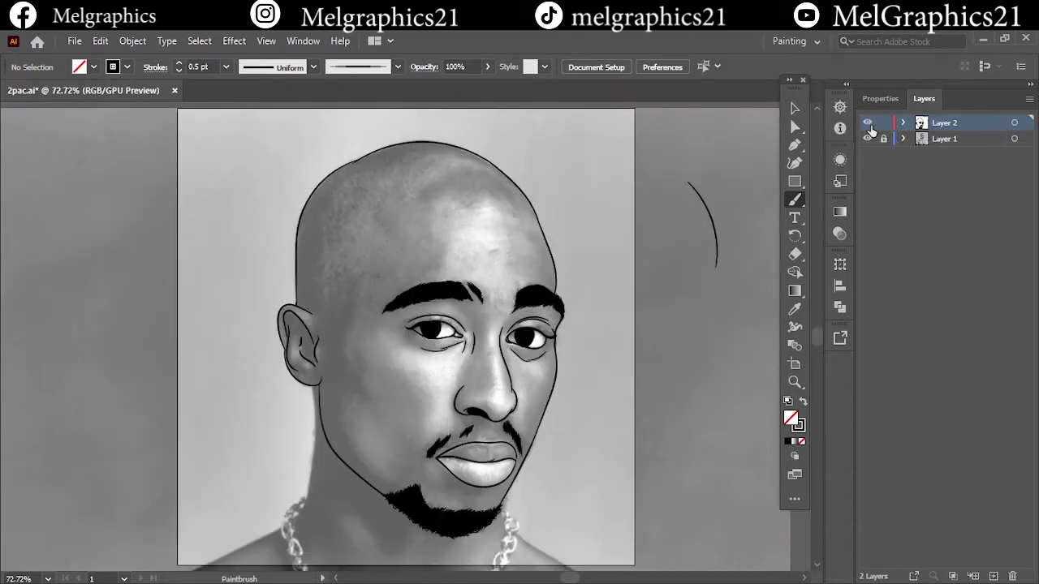
click(867, 122)
scroll(431, 508, up, 3)
scroll(431, 508, up, 1)
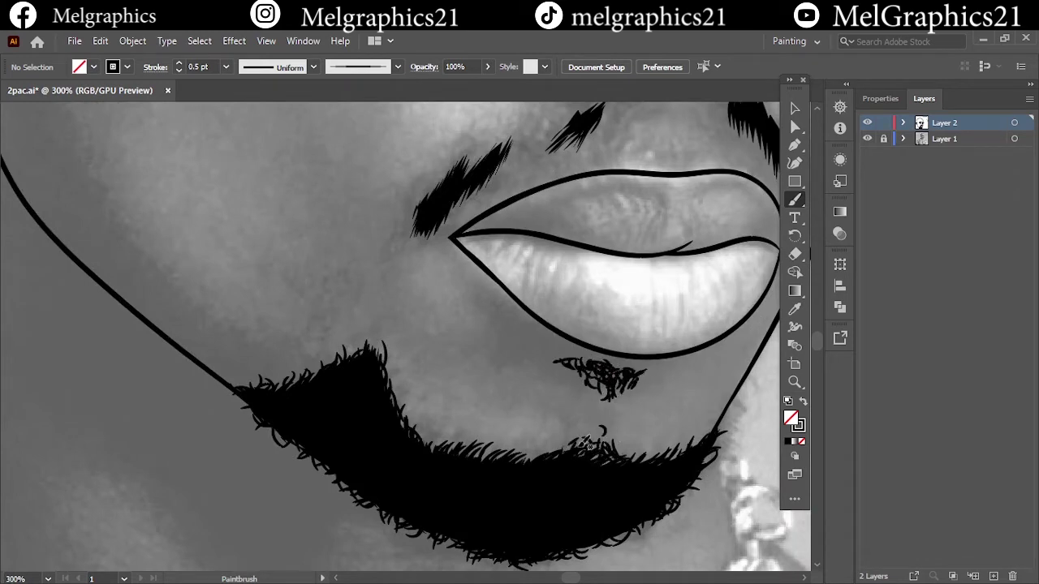
key(ctrl+0)
scroll(463, 440, up, 4)
- Paint the left mustache with hair strokes, extending it up toward the nose
mouse_move(337, 443)
mouse_down()
mouse_move(387, 367)
mouse_move(438, 340)
mouse_up()
mouse_move(417, 385)
mouse_down()
mouse_move(345, 442)
mouse_move(467, 328)
mouse_move(532, 305)
mouse_move(406, 398)
mouse_up()
drag(373, 430, 421, 383)
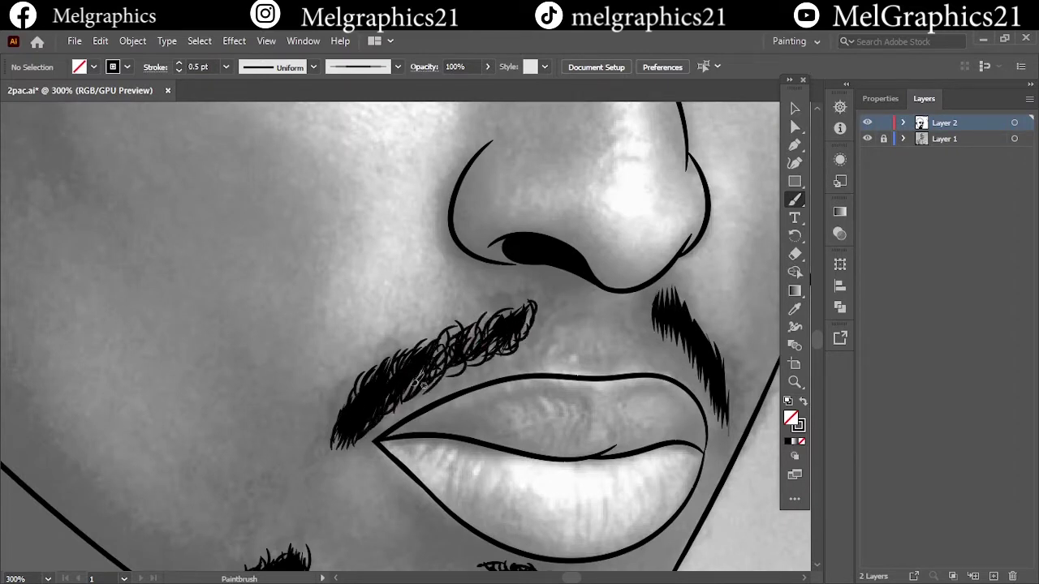
- Build the right mustache from curly hair strokes, from its outer end to the nose
drag(727, 385, 734, 442)
scroll(725, 406, right, 3)
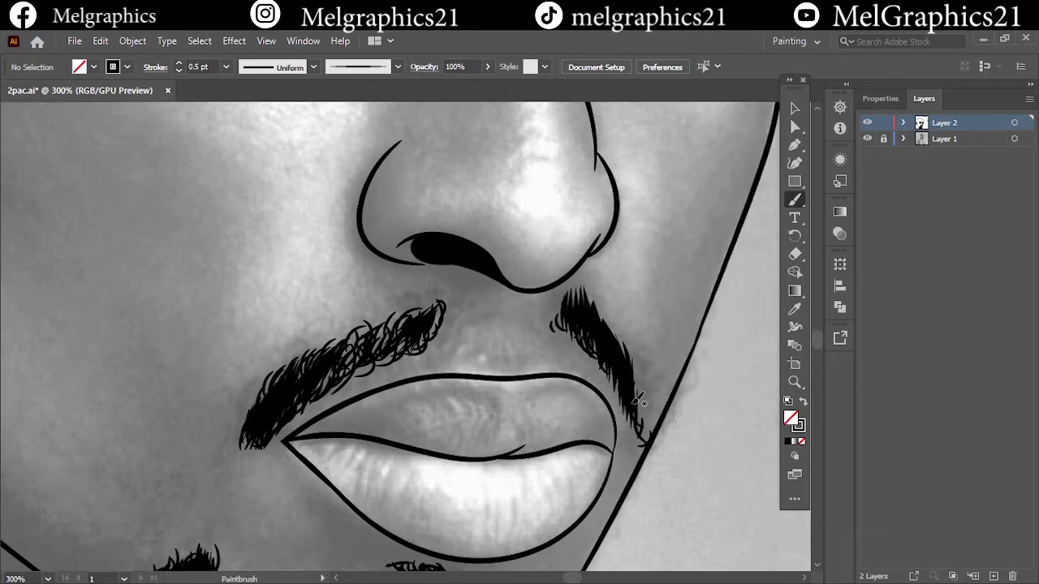
drag(674, 392, 659, 438)
mouse_move(655, 386)
mouse_down()
mouse_move(645, 427)
mouse_move(629, 430)
mouse_up()
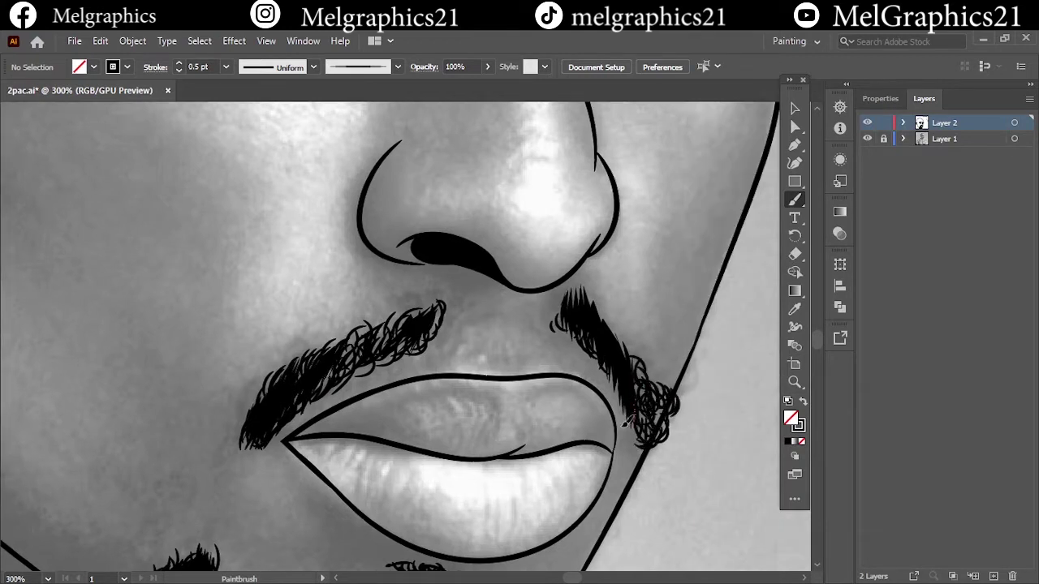
drag(626, 349, 609, 394)
mouse_move(601, 329)
mouse_down()
mouse_move(576, 332)
mouse_move(564, 357)
mouse_up()
drag(621, 357, 607, 303)
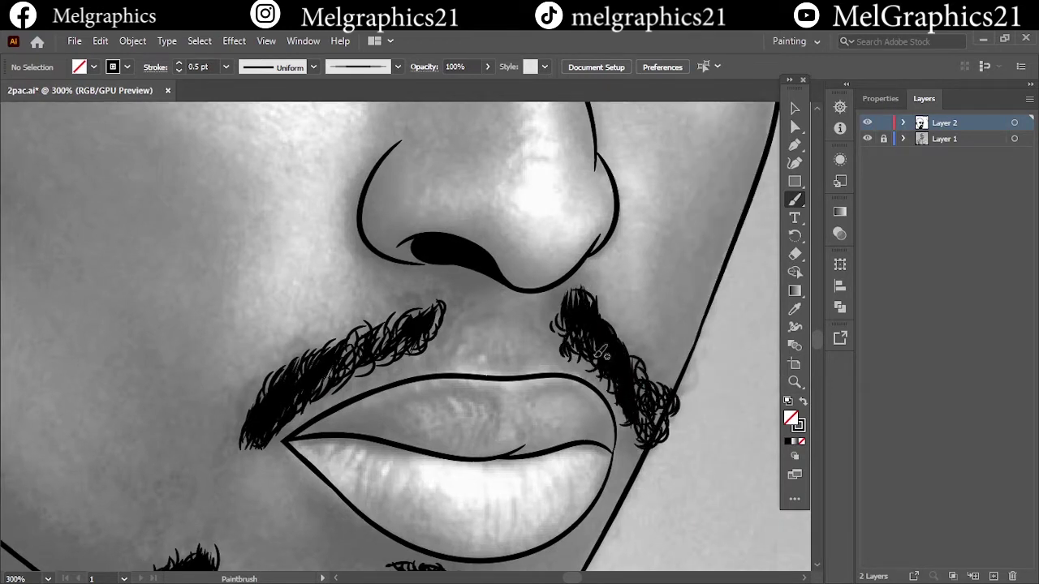
- Thicken the left mustache's right end, draw the philtrum line, and add right-mustache hairs
mouse_move(443, 338)
mouse_down()
mouse_move(422, 359)
mouse_move(357, 378)
mouse_up()
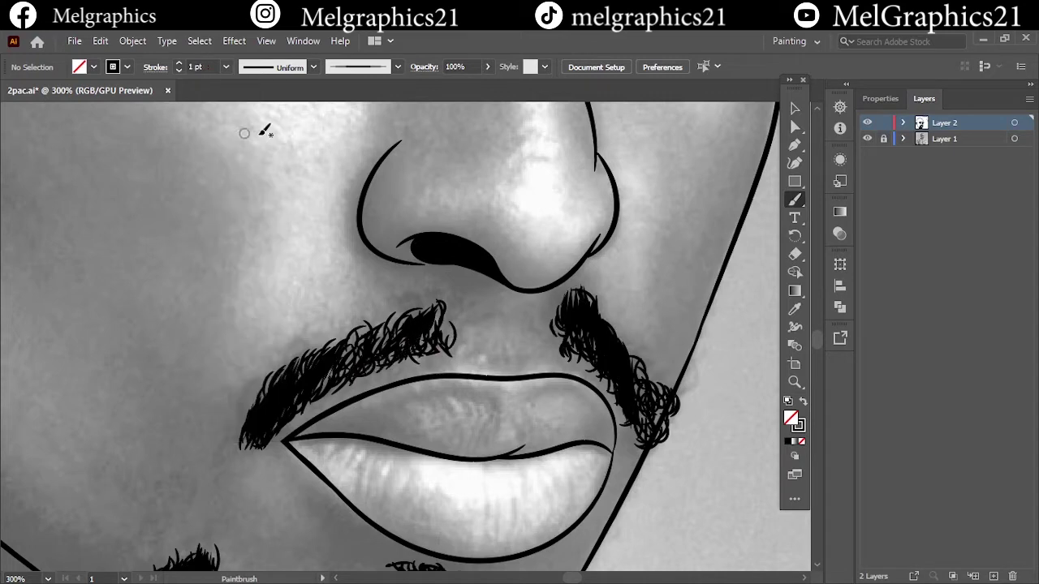
drag(532, 318, 502, 365)
drag(568, 314, 536, 357)
- Hide the reference photo and paint short hairs around the right eyebrow's edges and outer end
key(ctrl+0)
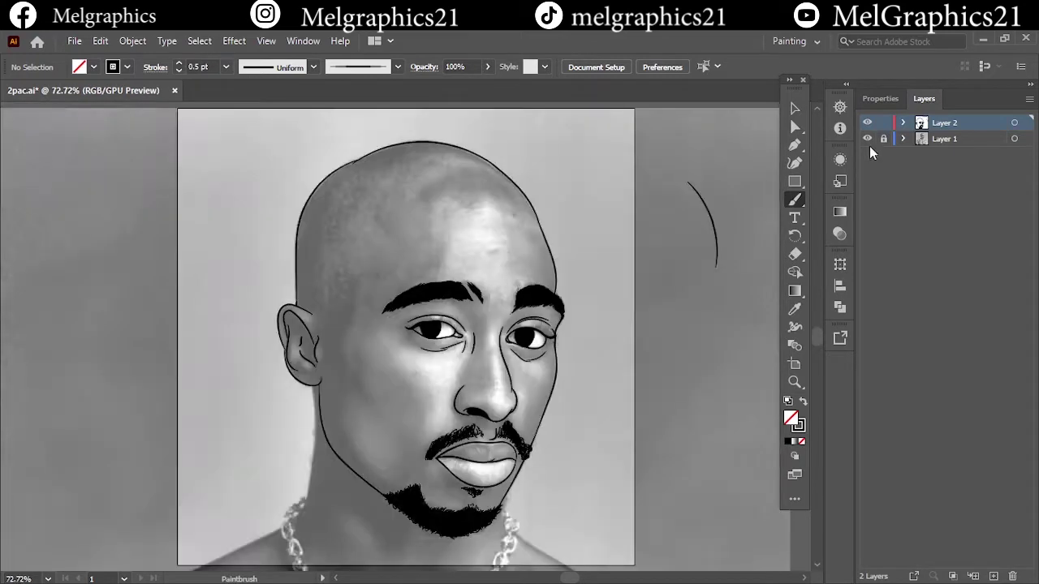
click(867, 139)
scroll(537, 333, up, 4)
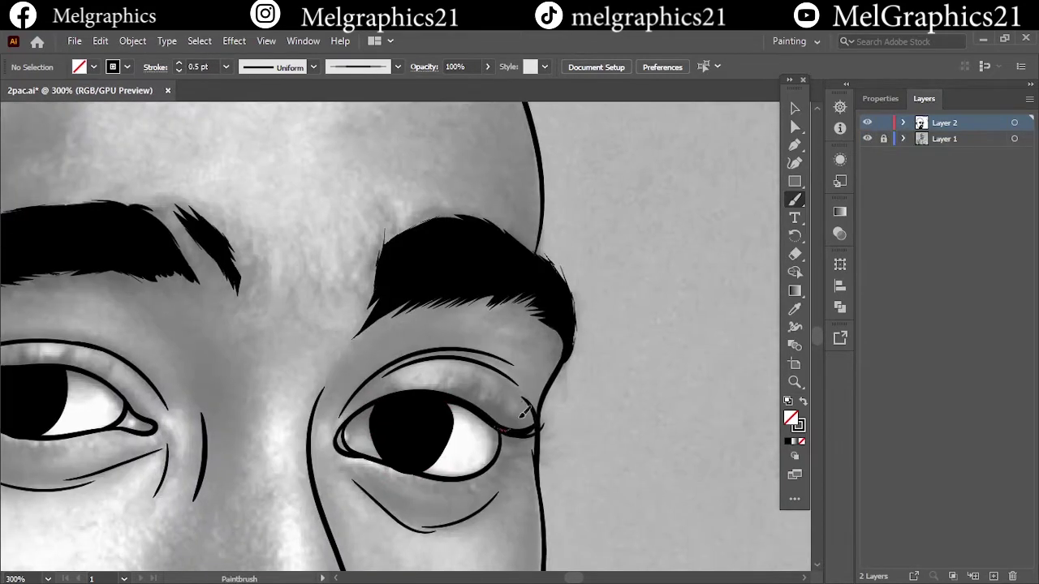
scroll(331, 400, left, 5)
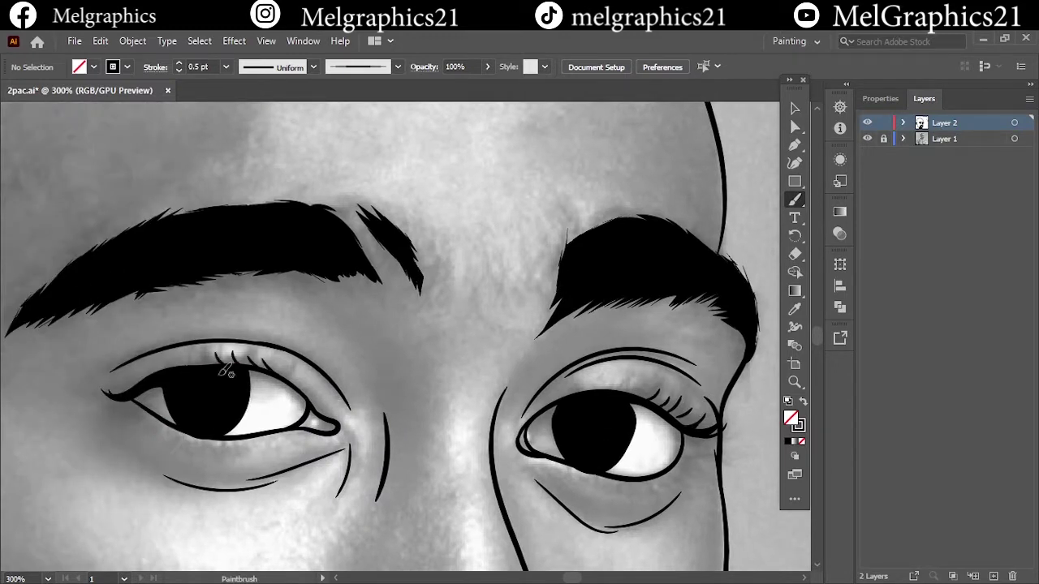
mouse_move(604, 287)
mouse_down()
mouse_move(703, 302)
mouse_move(742, 340)
mouse_up()
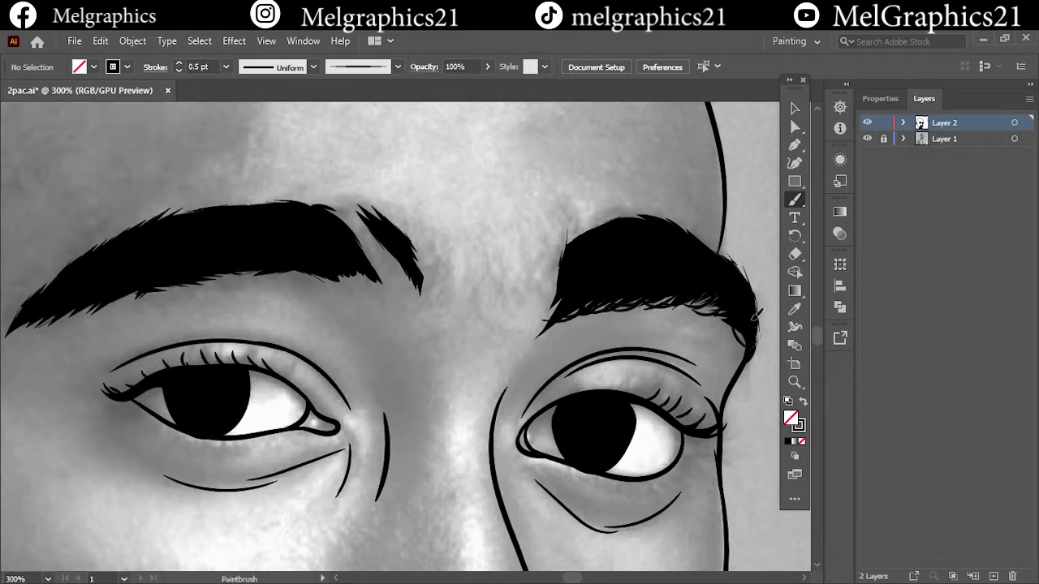
drag(751, 297, 761, 276)
mouse_move(670, 212)
mouse_down()
mouse_move(552, 268)
mouse_move(560, 301)
mouse_up()
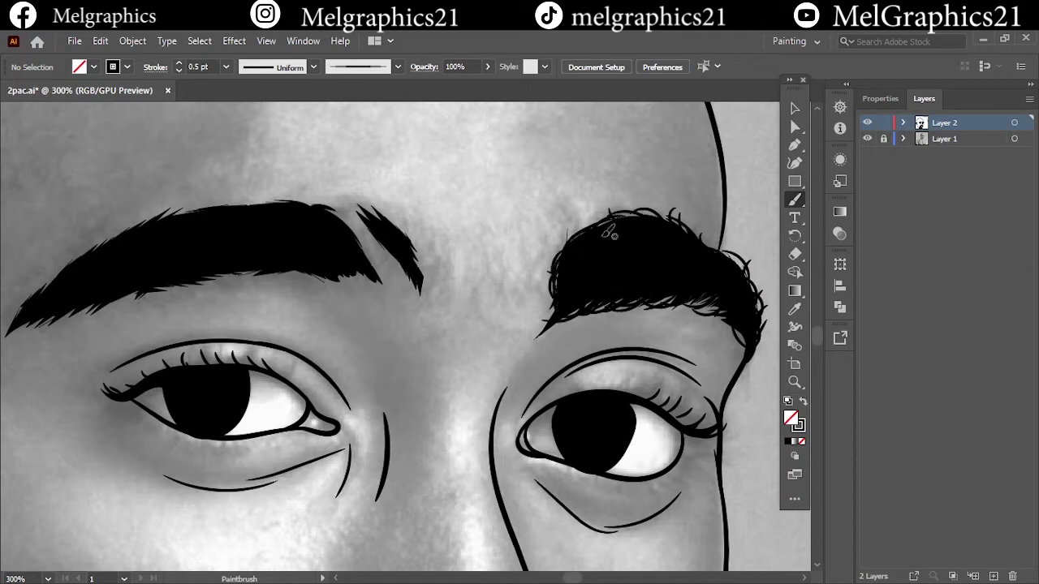
- Paint hairs along the left eyebrow's top edge, lower edge, tip and right end
mouse_move(431, 284)
mouse_down()
mouse_move(332, 203)
mouse_move(390, 276)
mouse_move(257, 277)
mouse_up()
mouse_move(144, 290)
mouse_down()
mouse_move(65, 329)
mouse_move(89, 244)
mouse_move(235, 215)
mouse_up()
mouse_move(120, 236)
mouse_down()
mouse_move(268, 195)
mouse_move(358, 247)
mouse_up()
- At 0.25 pt stroke weight, add fine hairs at the eyebrows' inner edges
click(226, 67)
click(240, 85)
drag(426, 235, 450, 288)
drag(556, 244, 540, 313)
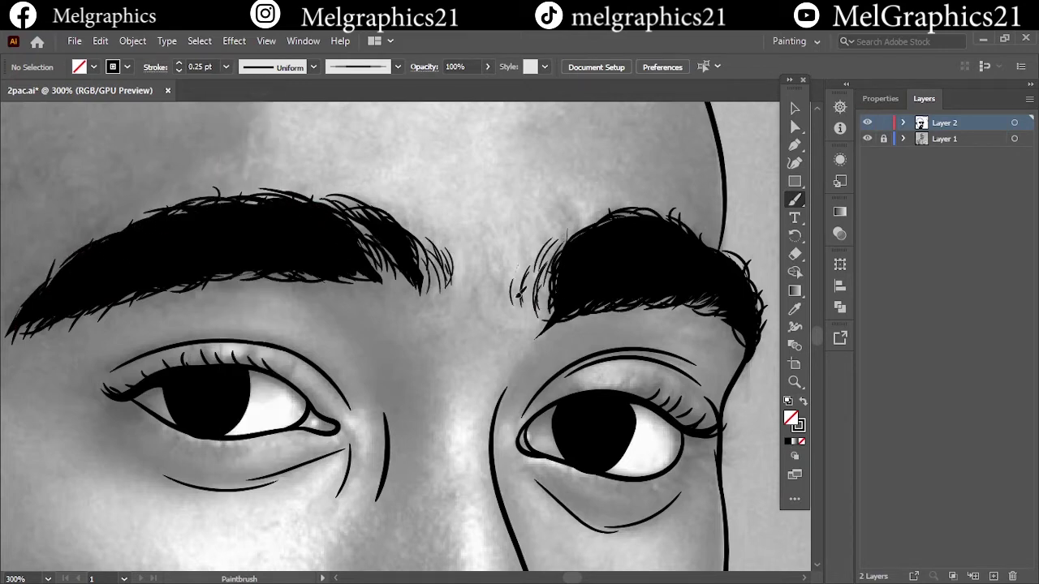
drag(455, 264, 382, 300)
key(ctrl+0)
- Return to 0.5 pt stroke and draw contour curves on the lower and upper lips
click(226, 67)
click(248, 99)
scroll(474, 476, up, 4)
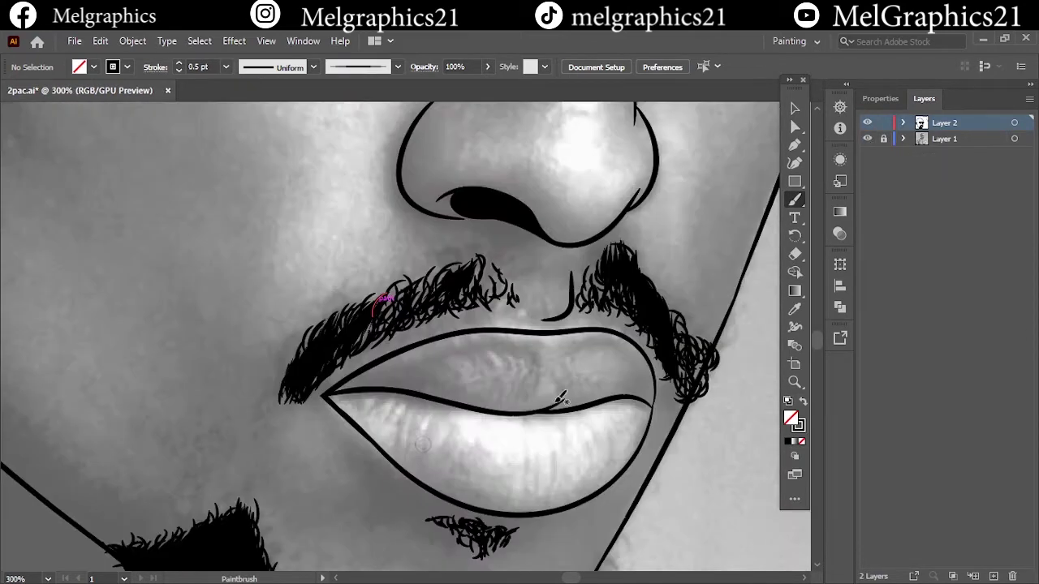
drag(365, 426, 442, 486)
drag(398, 375, 637, 378)
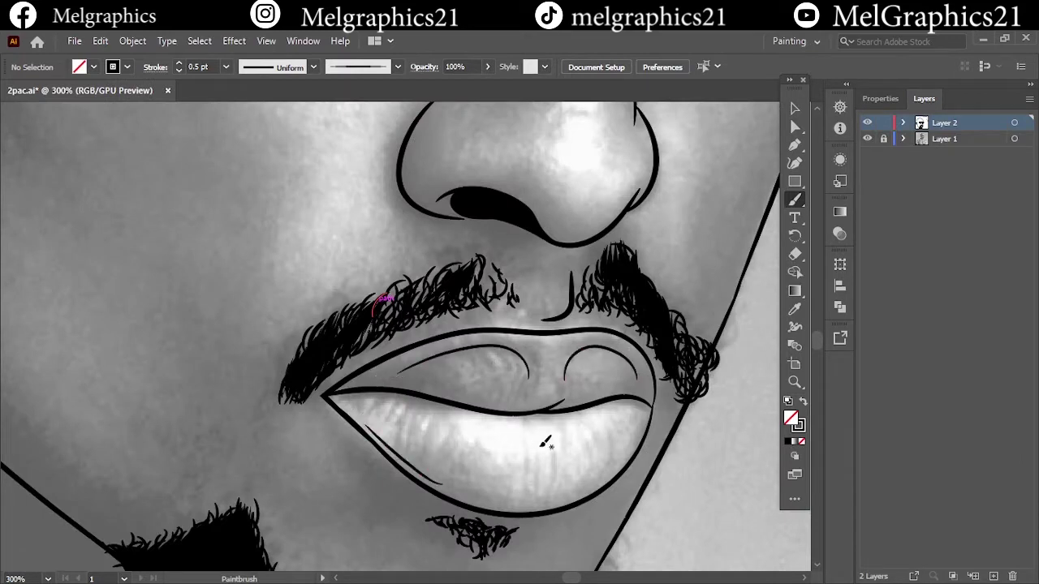
- Zoom to 100% to inspect the face, then hide and reshow the reference photo to check
key(ctrl+0)
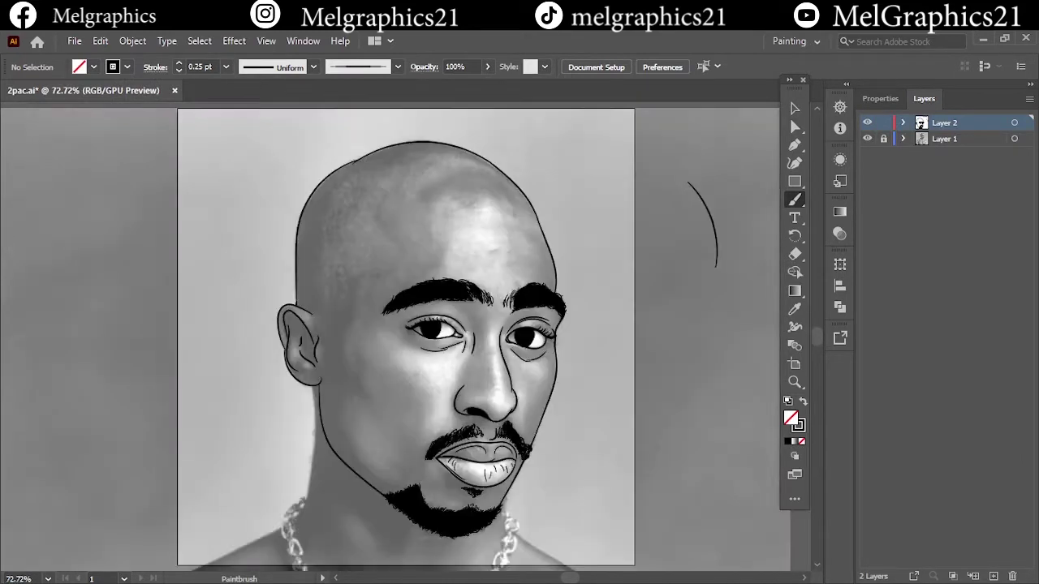
key(ctrl+1)
scroll(484, 390, down, 1)
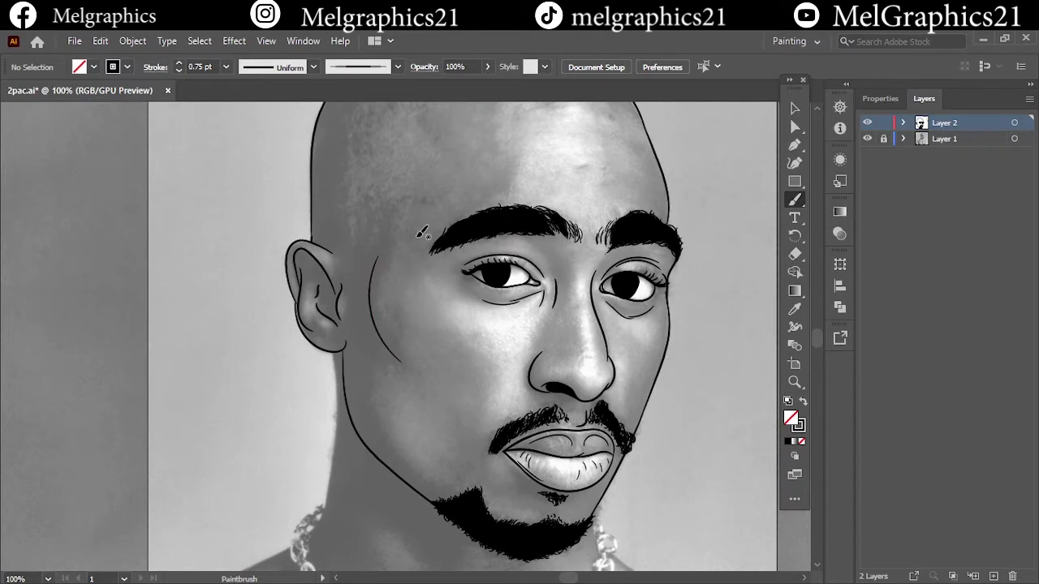
scroll(422, 233, up, 3)
drag(619, 261, 536, 221)
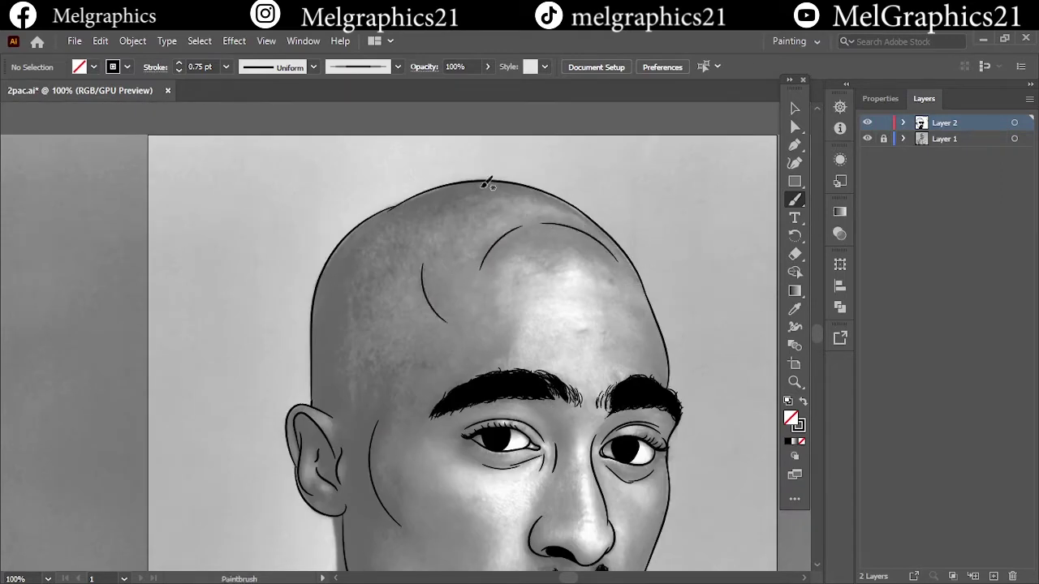
scroll(488, 184, down, 3)
key(ctrl+0)
click(867, 139)
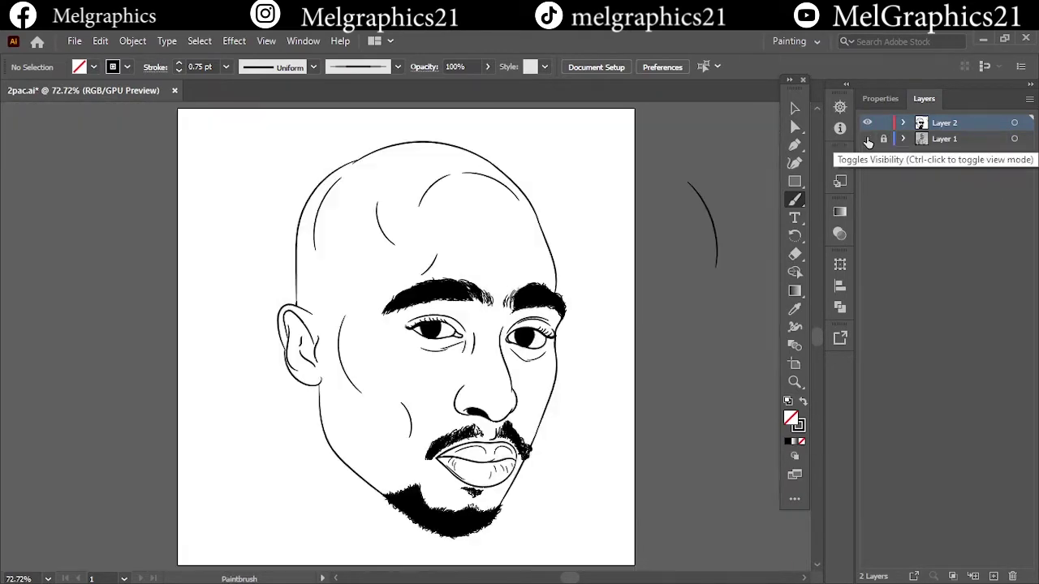
click(795, 108)
scroll(223, 141, up, 1)
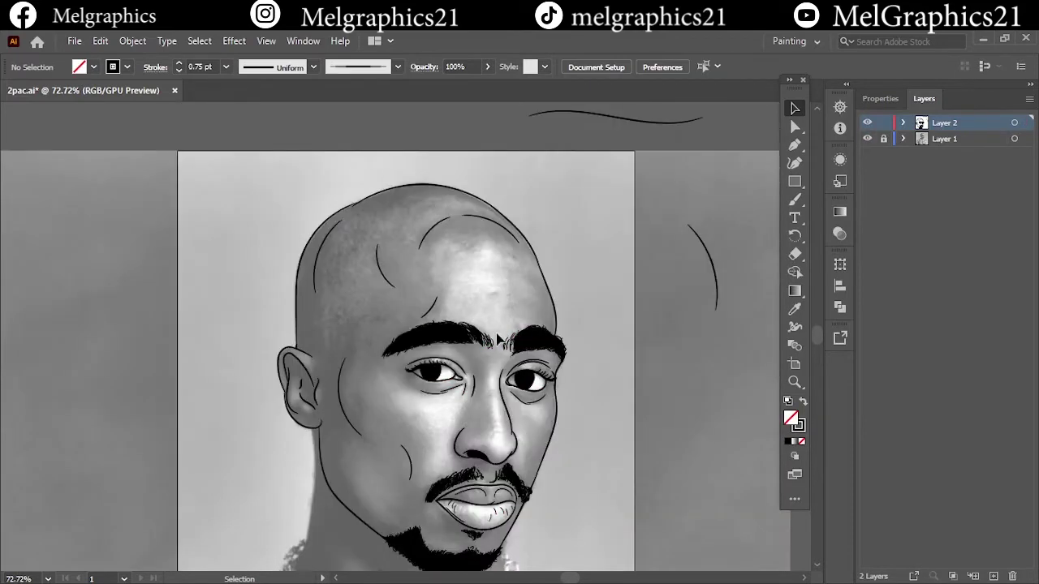
- Paint short stubble hairs along the jaw, below the lower lip and on the cheek above the beard
key(b)
scroll(304, 374, up, 5)
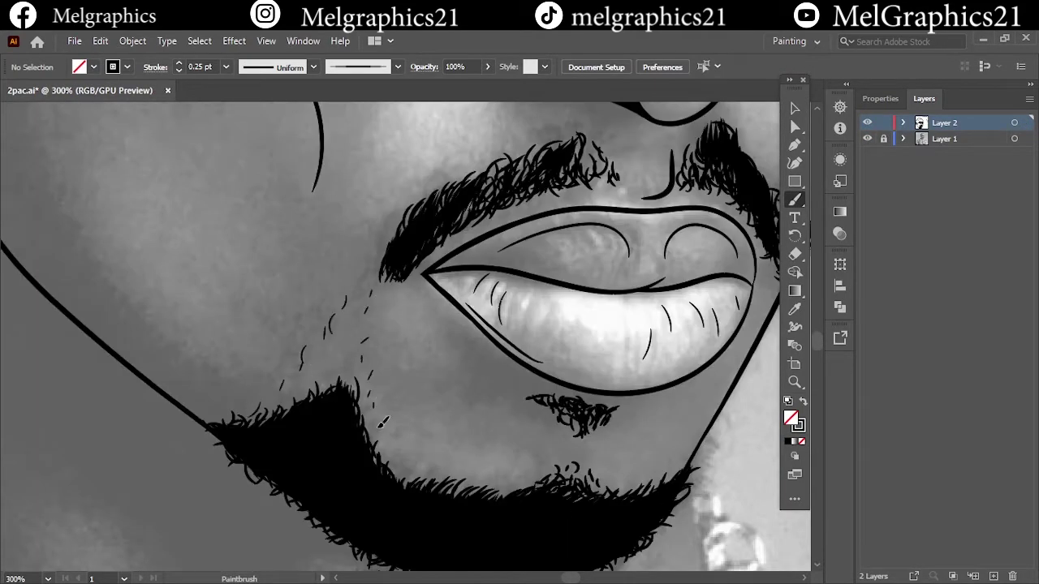
drag(369, 233, 372, 245)
drag(322, 334, 318, 345)
drag(253, 370, 276, 375)
drag(241, 388, 261, 383)
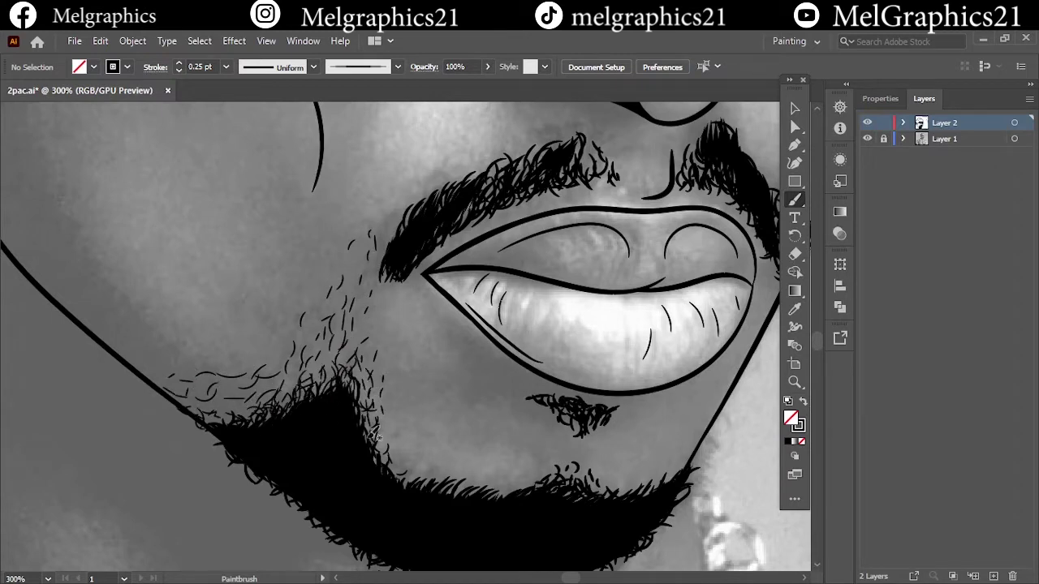
key(ctrl+0)
- Hide the reference photo, duplicate the line art onto a new layer, and lock the original layer
click(867, 139)
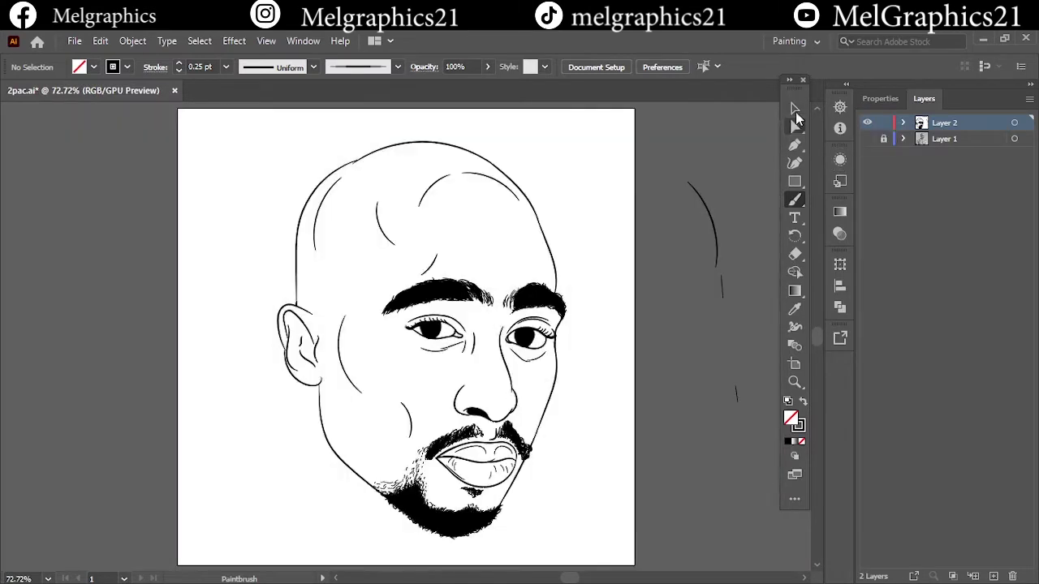
click(796, 108)
key(ctrl+minus)
key(ctrl+a)
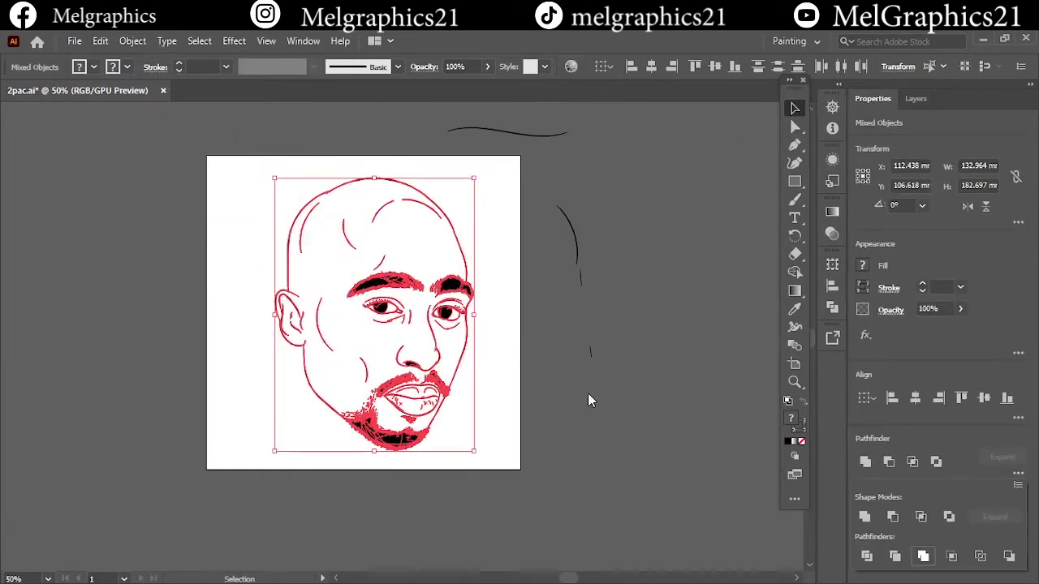
key(ctrl+shift+a)
click(884, 139)
- Draw a #C48052 orange rectangle covering the whole portrait
key(m)
double_click(790, 419)
text(c48052)
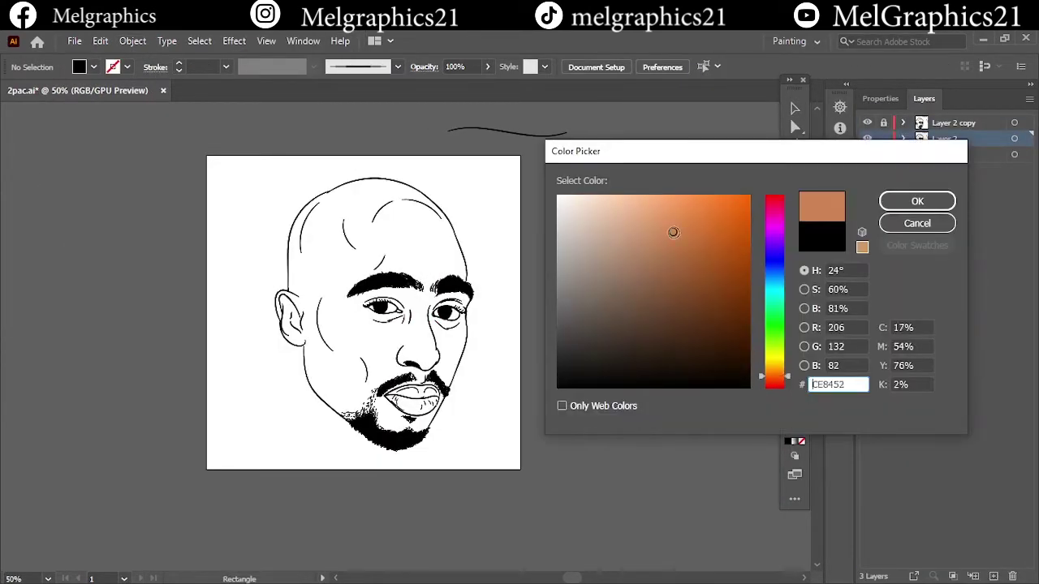
key(Return)
drag(245, 165, 500, 466)
- Shift the rectangle's colour balance and send it behind the line art
scroll(444, 402, up, 1)
click(100, 41)
click(536, 343)
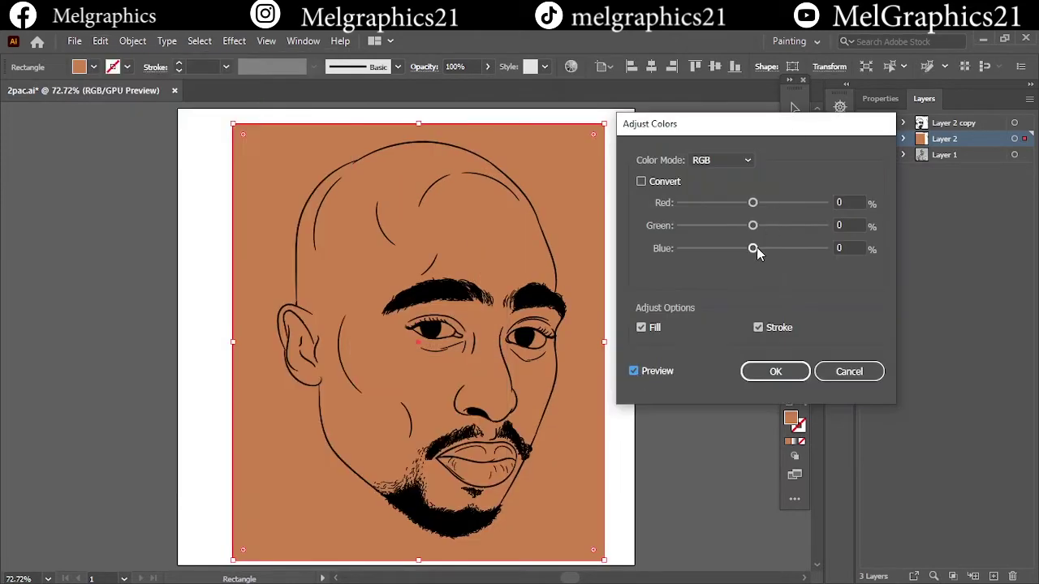
mouse_move(755, 249)
mouse_down()
mouse_move(754, 204)
mouse_move(754, 250)
mouse_move(754, 231)
mouse_up()
key(Return)
right_click(646, 443)
click(659, 132)
- Enter the line-art group, make the rectangle a redder orange, then select all the artwork
click(540, 215)
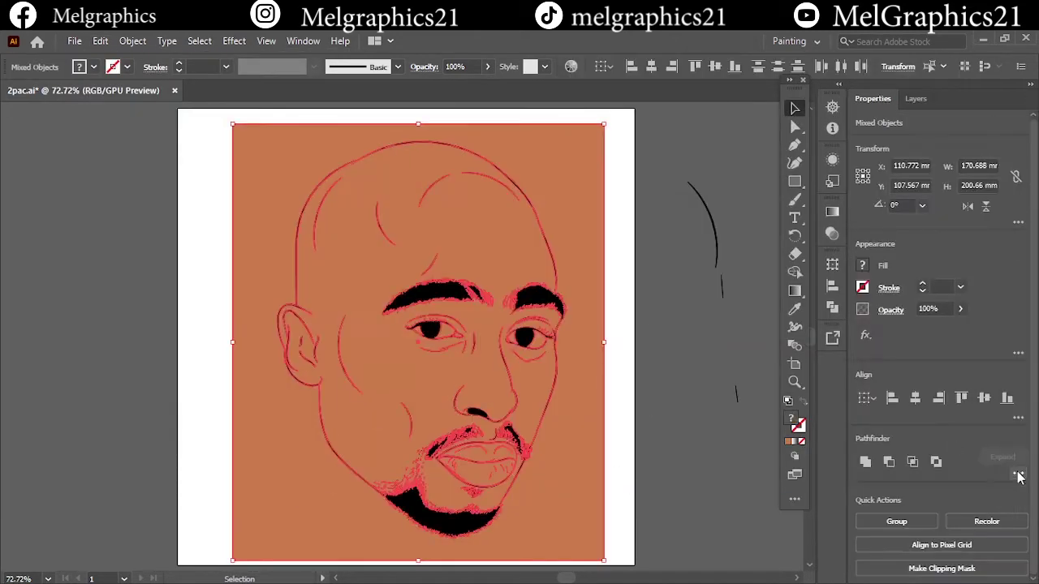
right_click(573, 145)
click(626, 235)
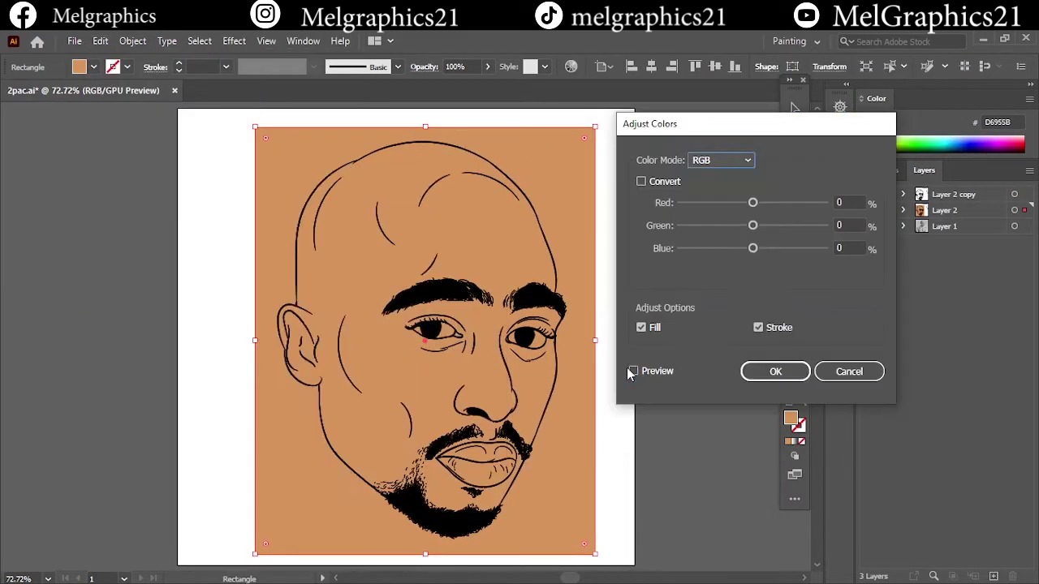
drag(752, 249, 747, 227)
click(753, 226)
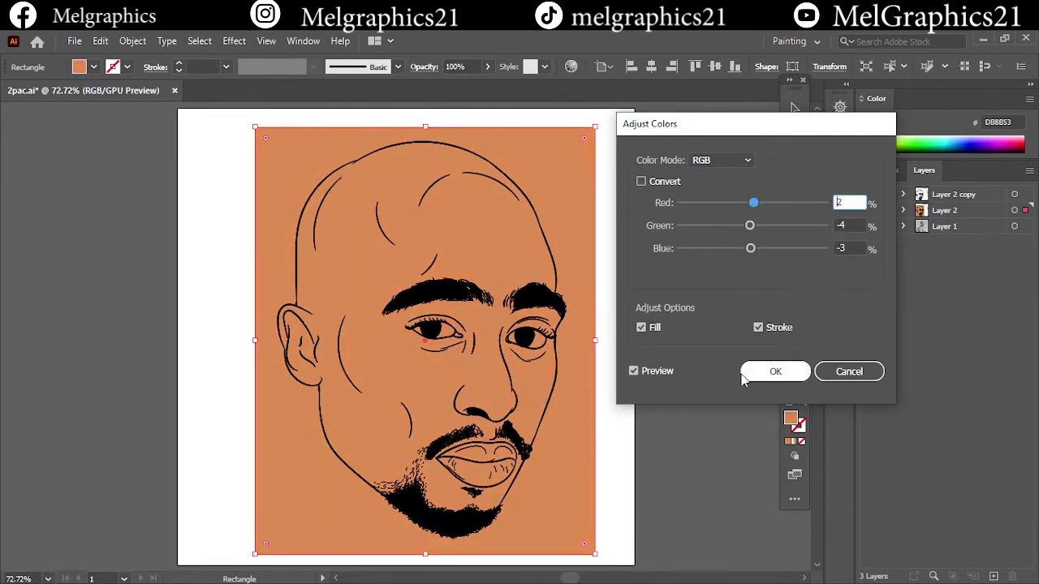
click(775, 371)
click(631, 144)
key(ctrl+a)
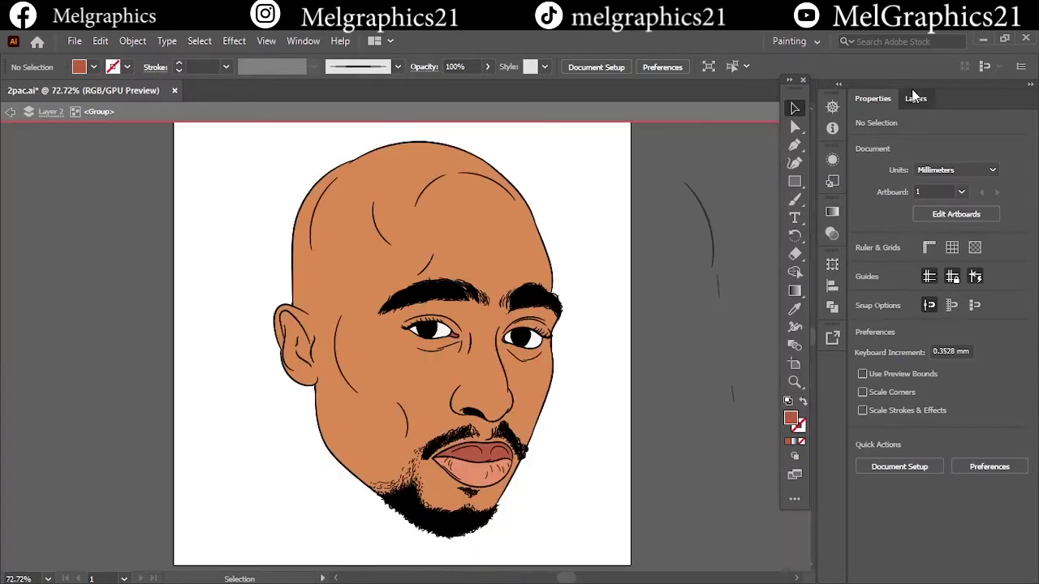
- Open the layers list and select anchor points along the hair edge with Direct Selection
click(916, 98)
scroll(950, 256, down, 2)
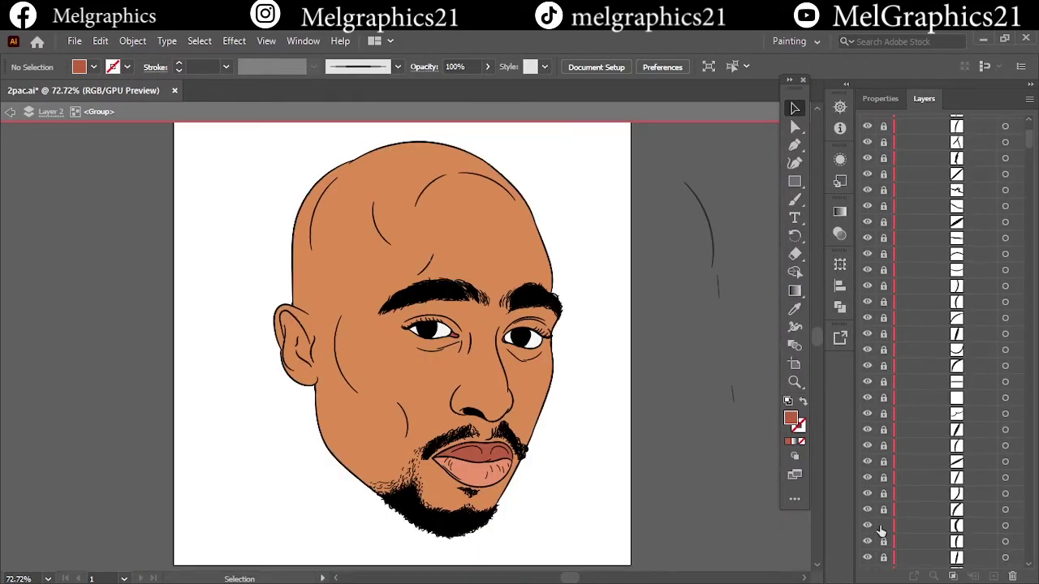
key(a)
scroll(584, 320, up, 5)
scroll(406, 243, up, 5)
drag(463, 186, 399, 424)
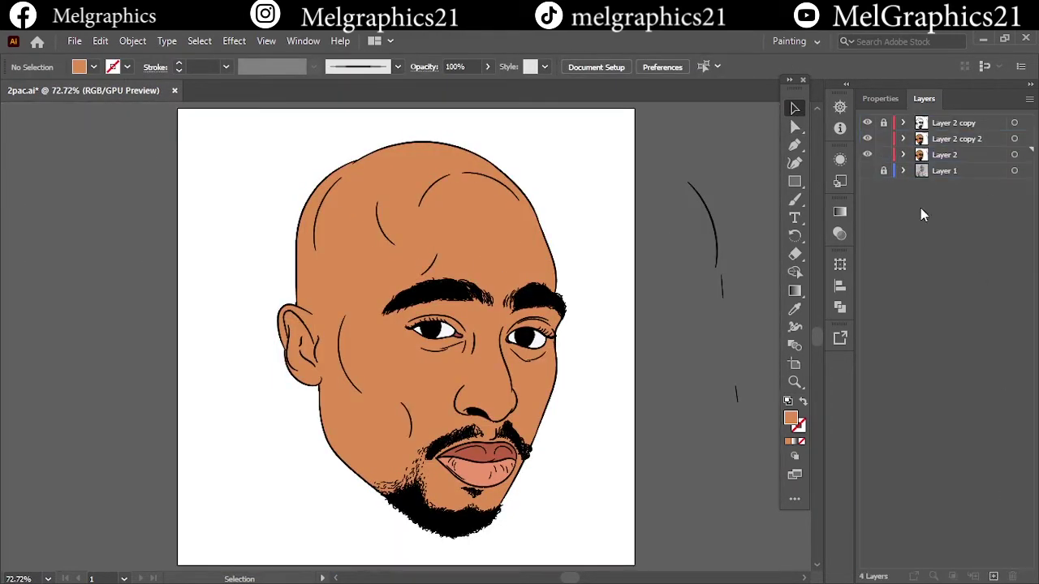
- Hide and lock the orange skin layer, select Layer 2 copy 2, and check the mustache points
click(867, 154)
click(884, 154)
click(957, 139)
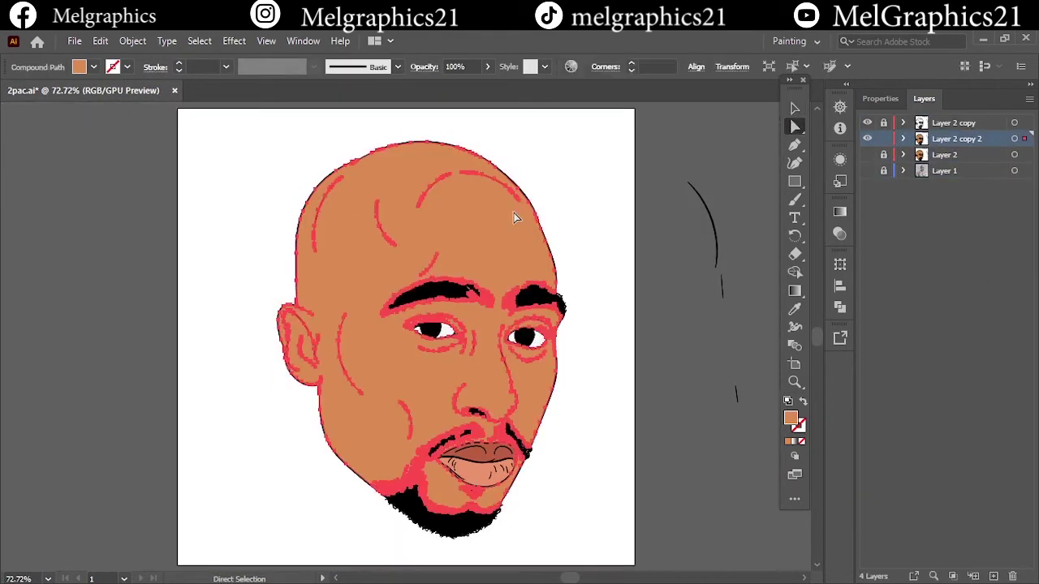
click(795, 126)
scroll(593, 247, up, 4)
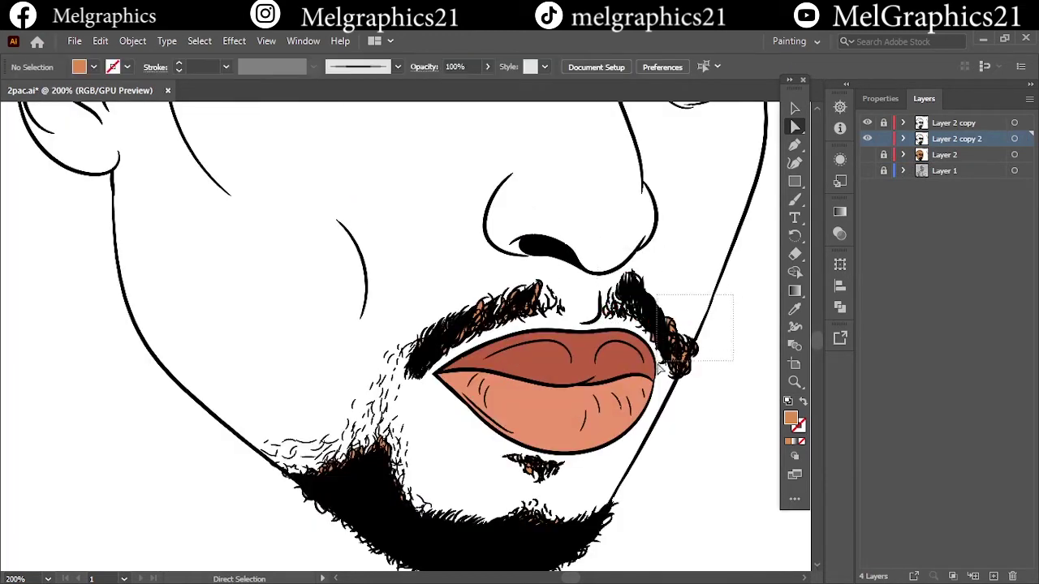
drag(659, 367, 691, 365)
scroll(691, 364, down, 1)
drag(399, 417, 661, 560)
drag(438, 280, 470, 229)
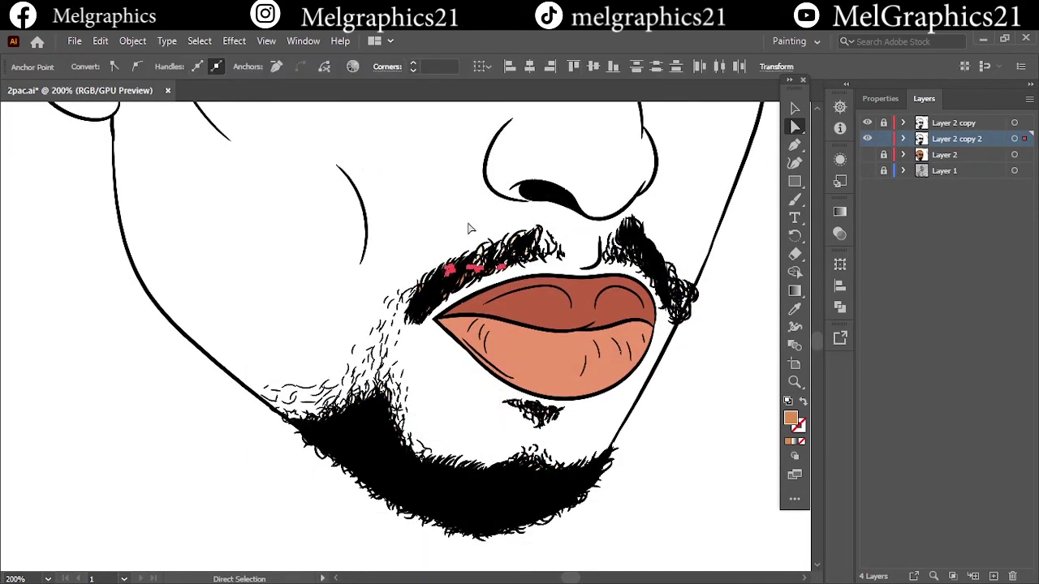
click(469, 229)
- Create a new layer above the orange skin layer, briefly showing the skin to compare
scroll(469, 229, up, 2)
scroll(273, 353, down, 2)
scroll(504, 428, up, 2)
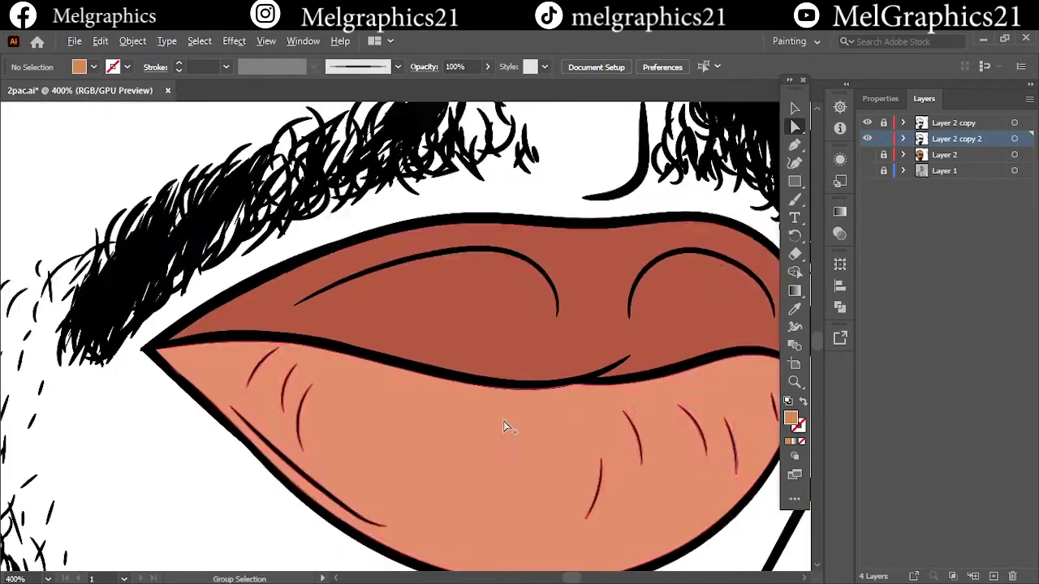
scroll(503, 428, down, 5)
key(ctrl+0)
click(944, 154)
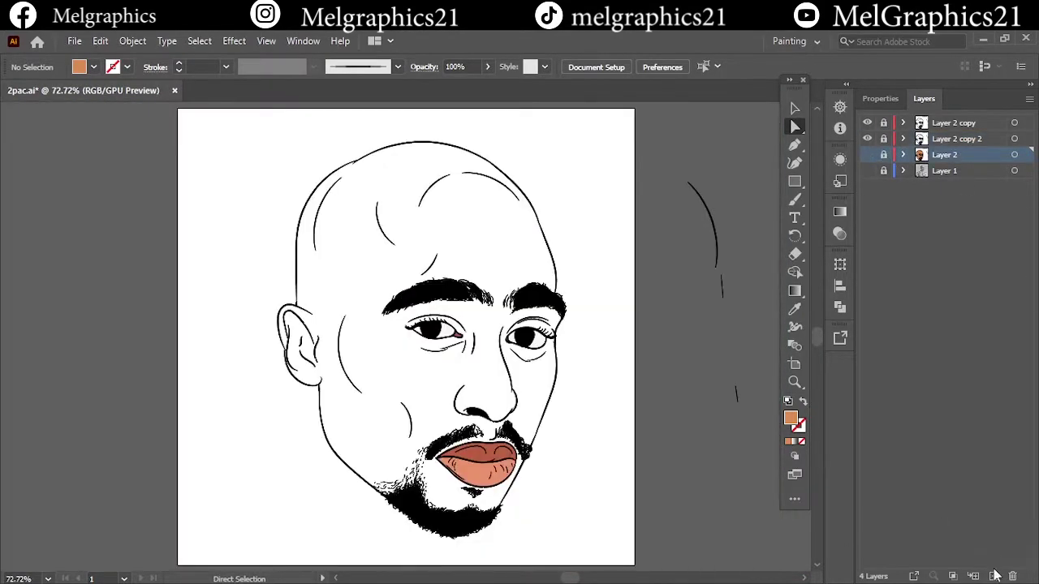
click(996, 576)
click(867, 170)
- Hide the skin layer and draw shadow shapes beside the nostril and along the nose
click(867, 187)
scroll(362, 377, up, 2)
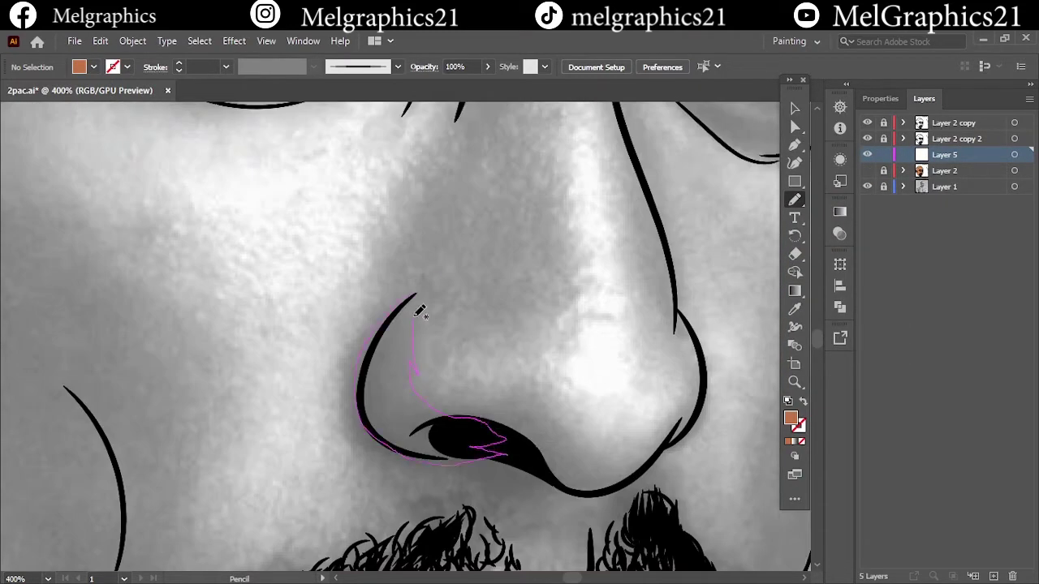
drag(419, 311, 418, 298)
drag(407, 382, 586, 449)
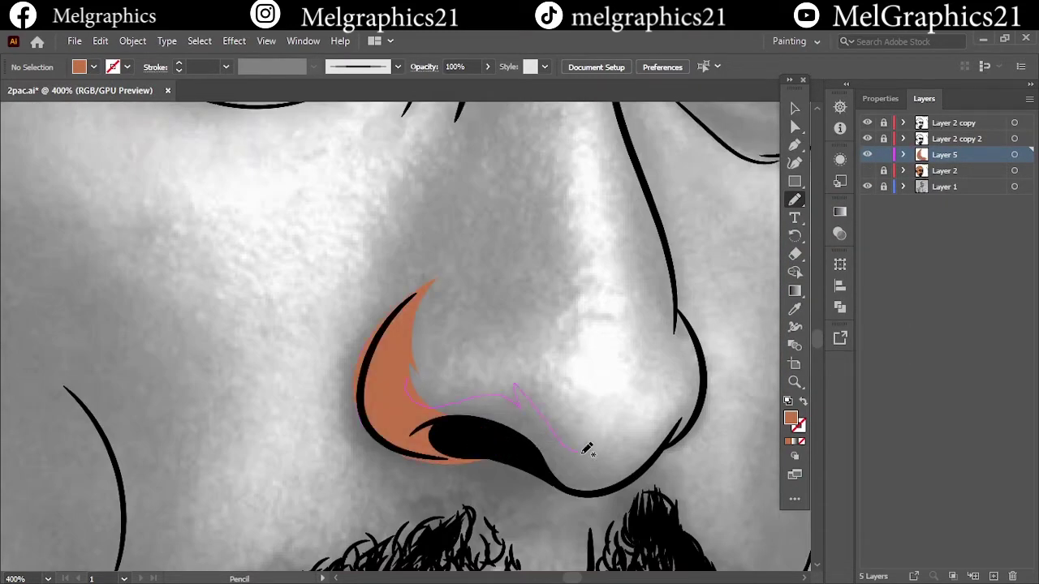
drag(712, 366, 678, 308)
drag(611, 106, 449, 288)
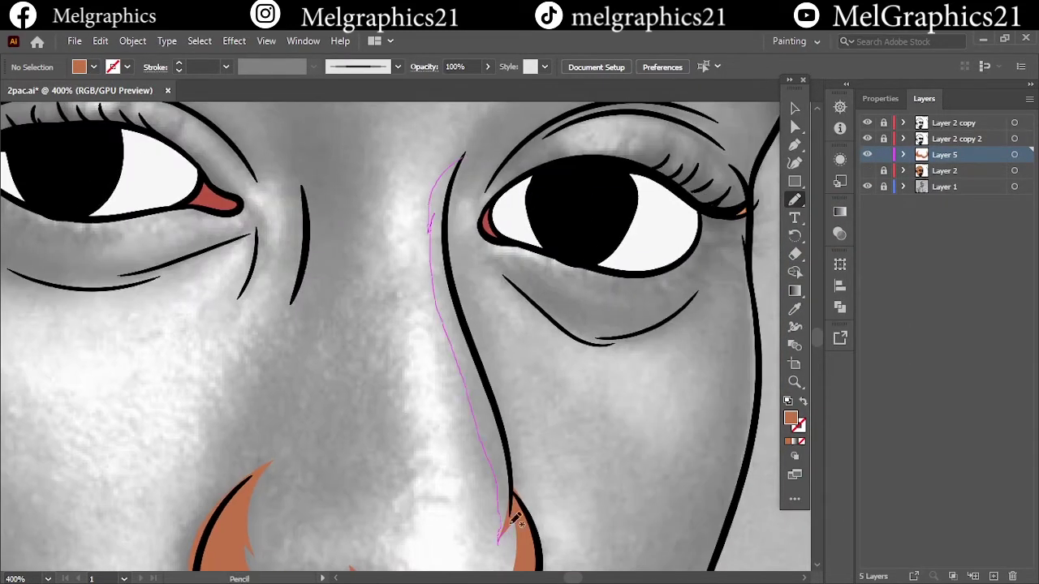
drag(513, 521, 510, 527)
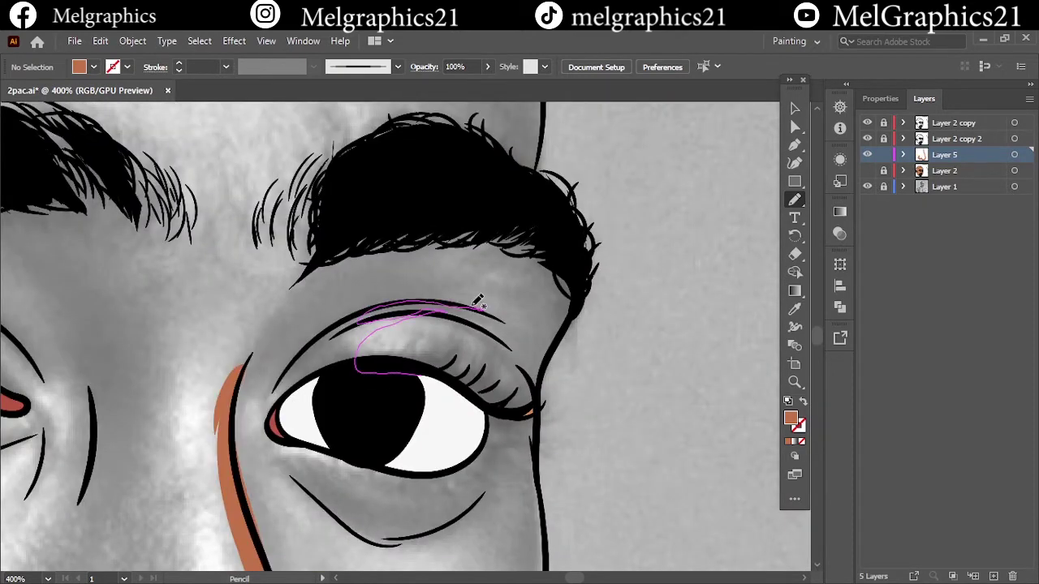
- Add a shadow beside the inner eye corner, then zoom out and compare with the skin layer
drag(479, 302, 236, 487)
scroll(255, 338, down, 5)
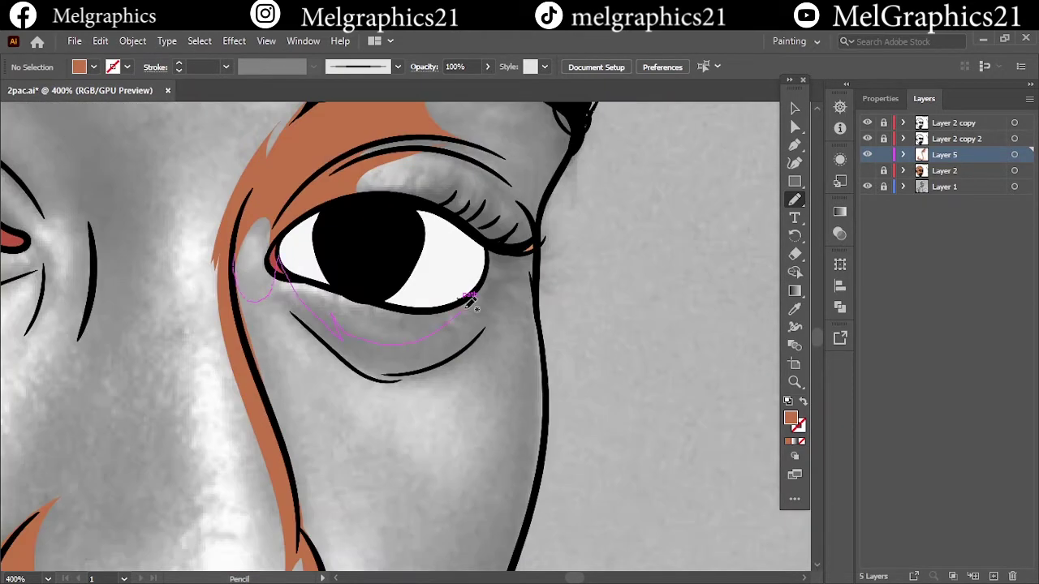
drag(241, 302, 244, 300)
scroll(423, 297, down, 8)
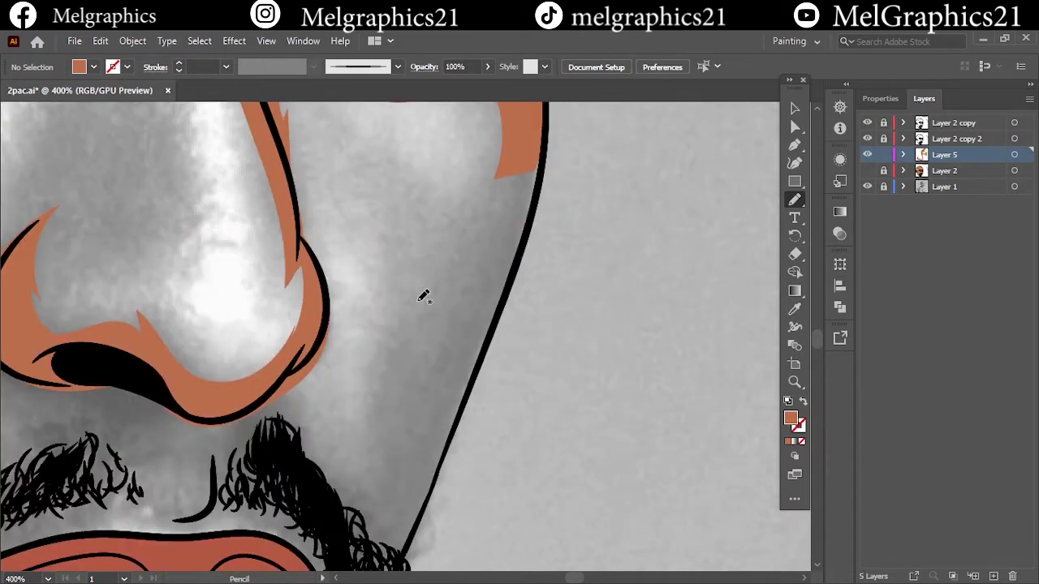
drag(509, 292, 499, 166)
scroll(499, 166, down, 6)
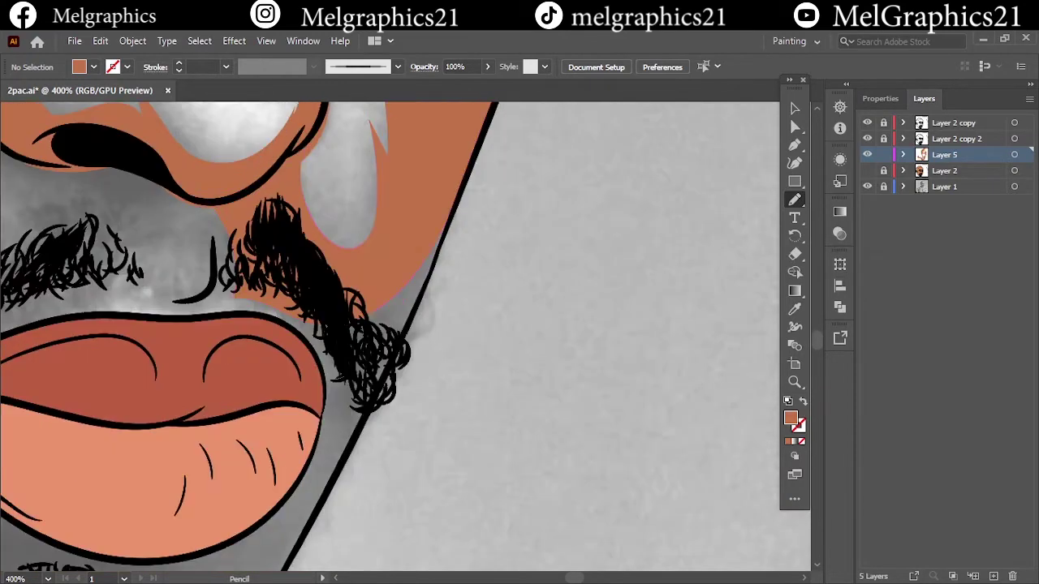
key(ctrl+0)
click(867, 171)
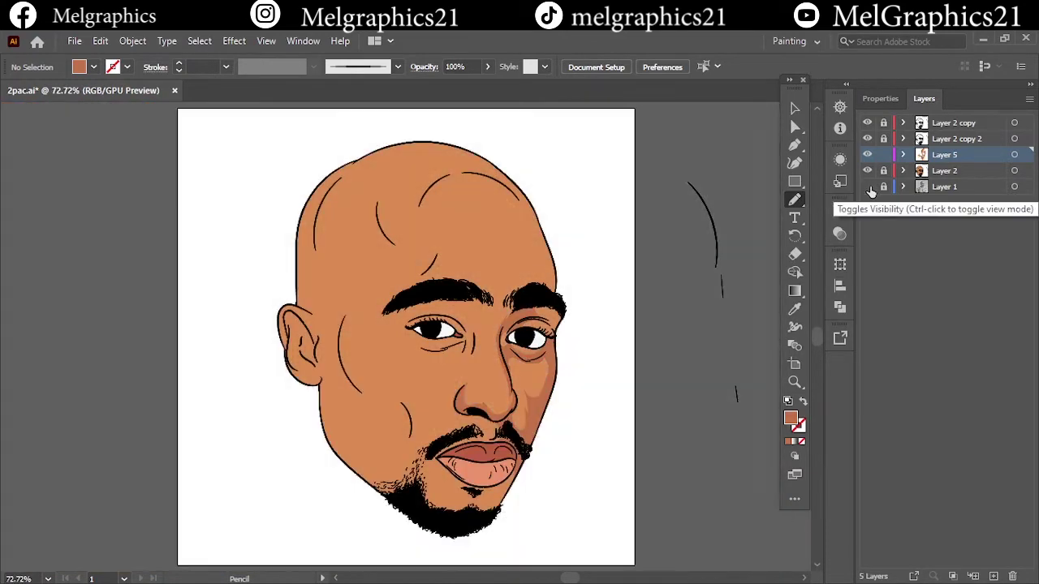
scroll(559, 315, up, 3)
scroll(559, 315, up, 5)
- Draw shadow shapes along the upper eyelid and on the forehead
drag(469, 333, 552, 345)
scroll(486, 395, down, 2)
scroll(504, 410, up, 5)
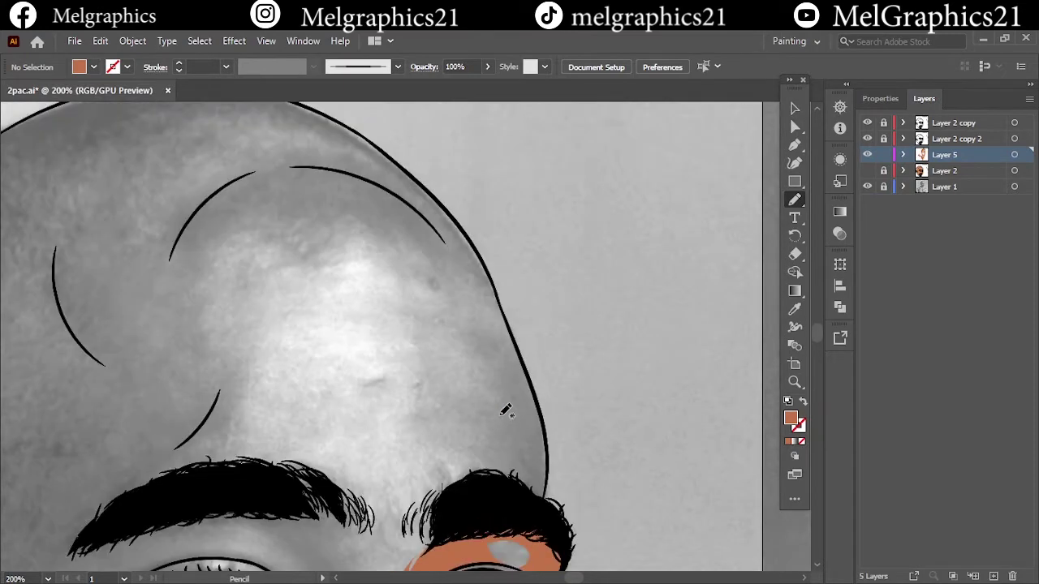
drag(498, 520, 502, 523)
scroll(528, 455, up, 3)
scroll(582, 390, left, 5)
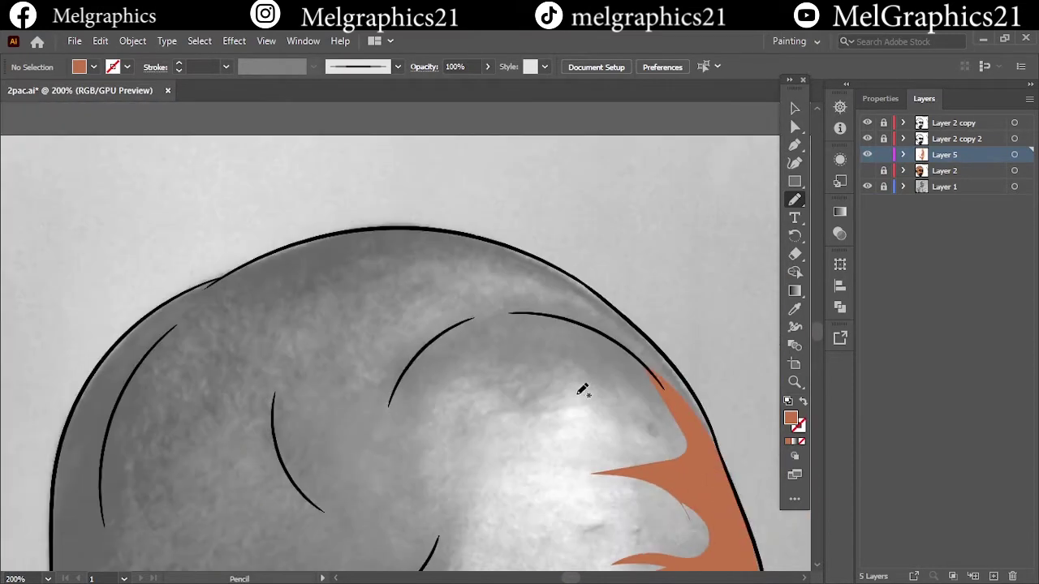
- Extend the forehead shadow over the head top and fill skin along the head outline
drag(575, 347, 568, 347)
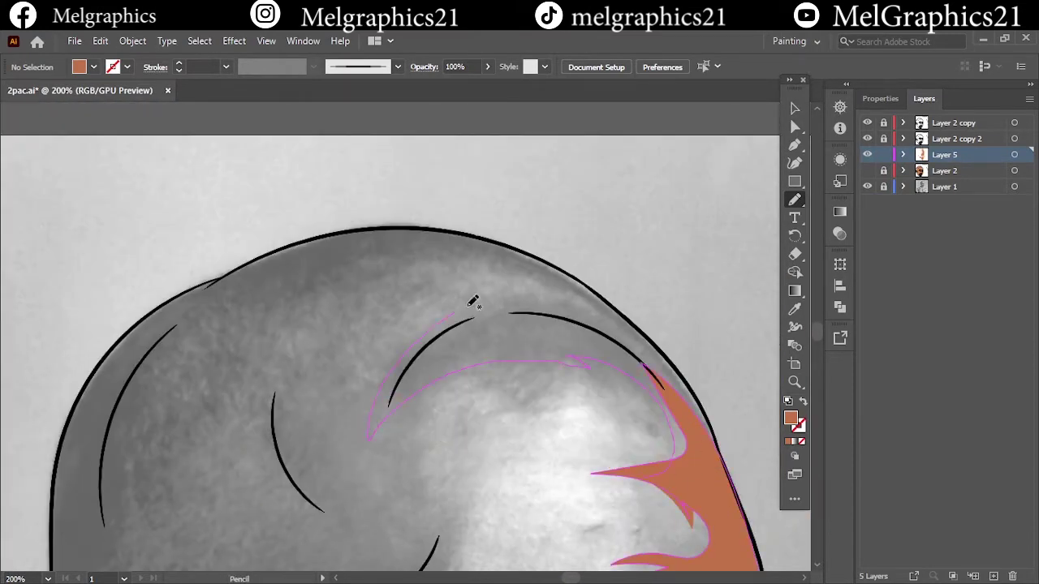
drag(474, 302, 675, 463)
drag(581, 276, 581, 278)
scroll(580, 348, up, 2)
scroll(580, 347, left, 3)
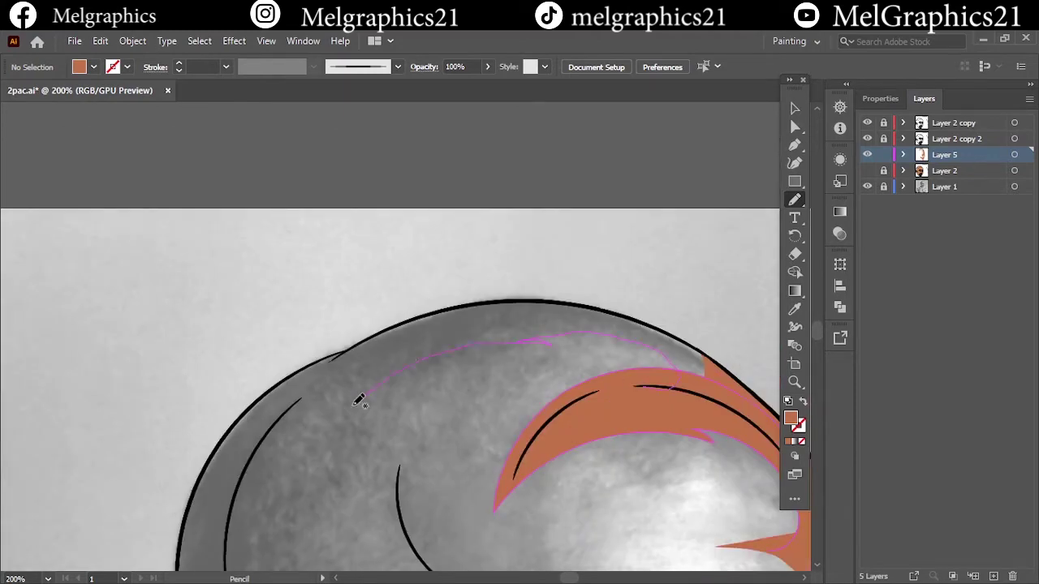
drag(706, 345, 704, 356)
scroll(700, 301, up, 2)
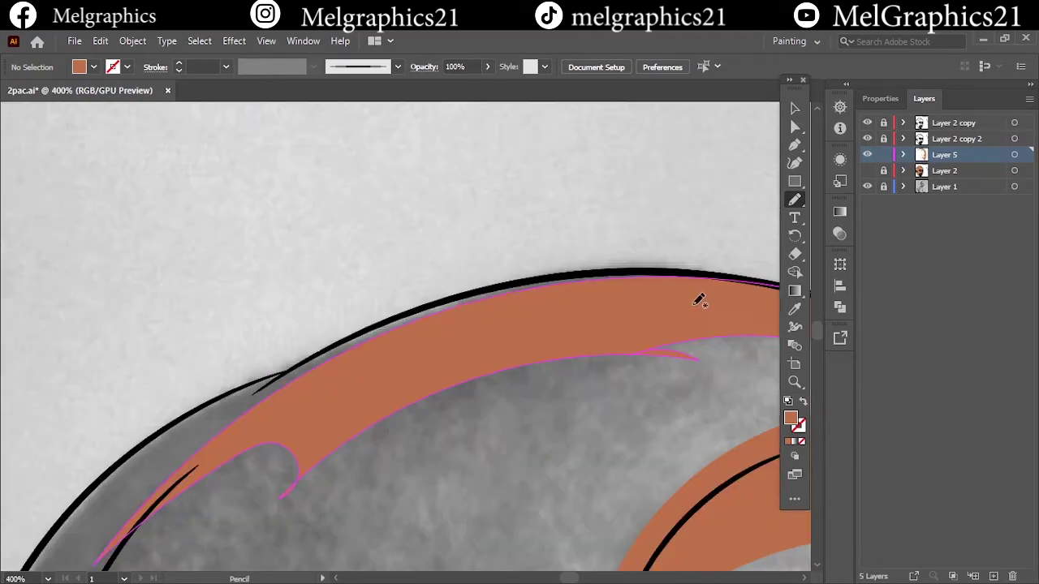
drag(188, 466, 645, 269)
scroll(645, 268, down, 5)
scroll(453, 247, up, 2)
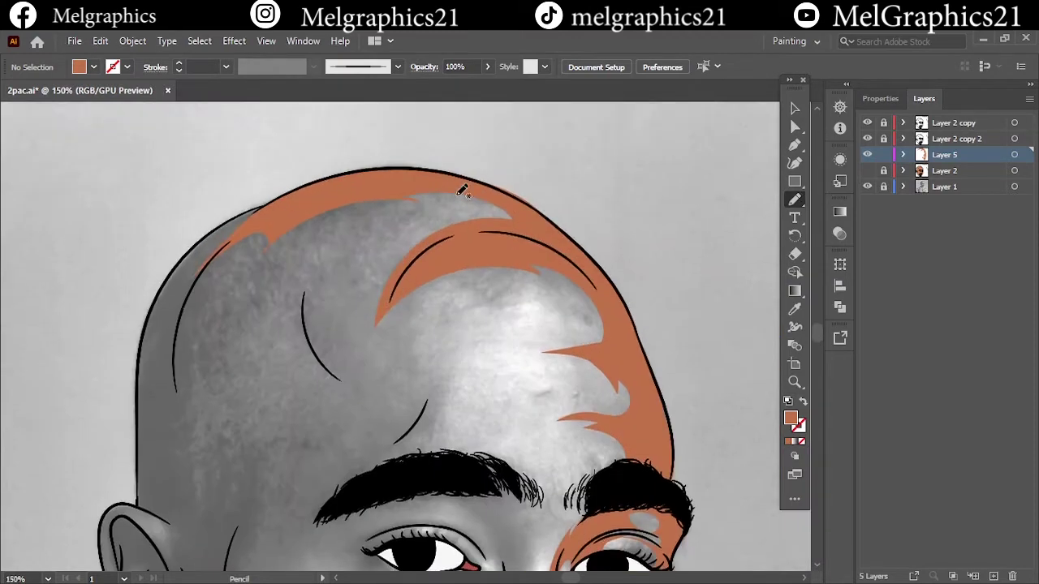
- Fit the portrait and toggle layer visibility to preview colours without the photo
key(ctrl+0)
click(867, 170)
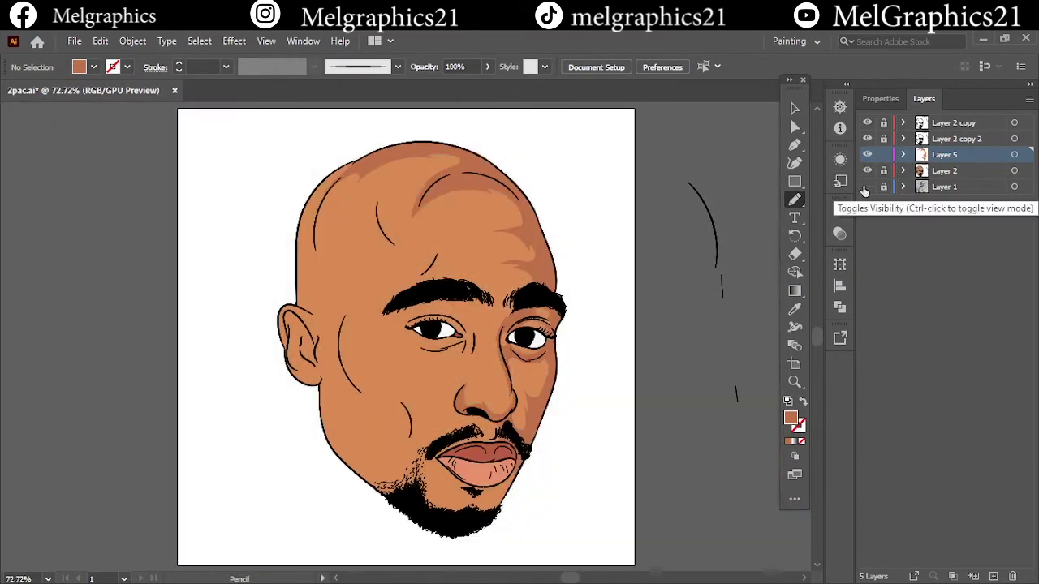
click(867, 186)
click(867, 170)
scroll(310, 186, up, 3)
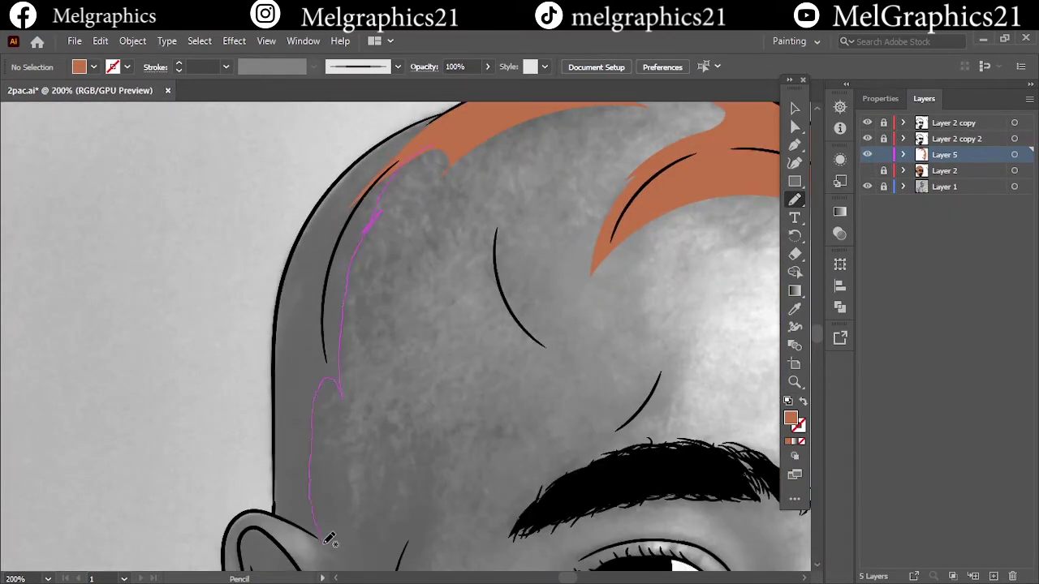
- Fill the hairline edge with skin tone and check the coverage
drag(378, 148, 382, 144)
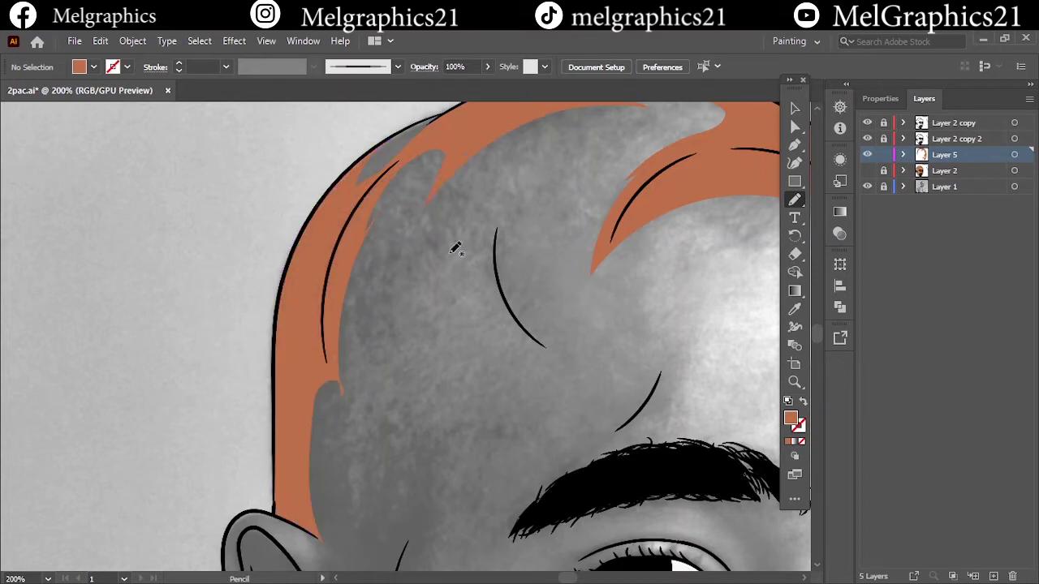
key(ctrl+0)
click(867, 170)
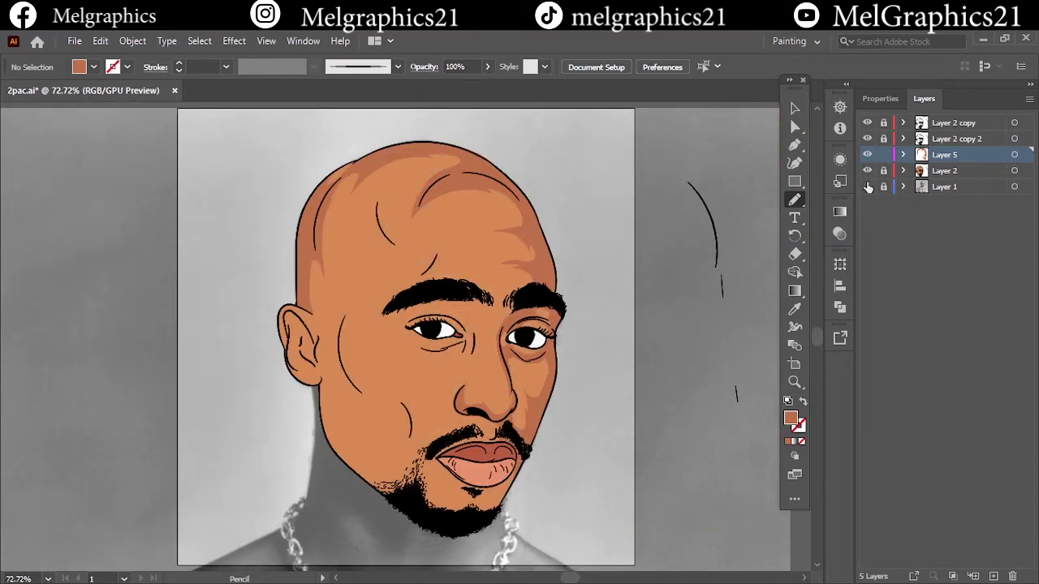
click(867, 171)
scroll(337, 245, up, 2)
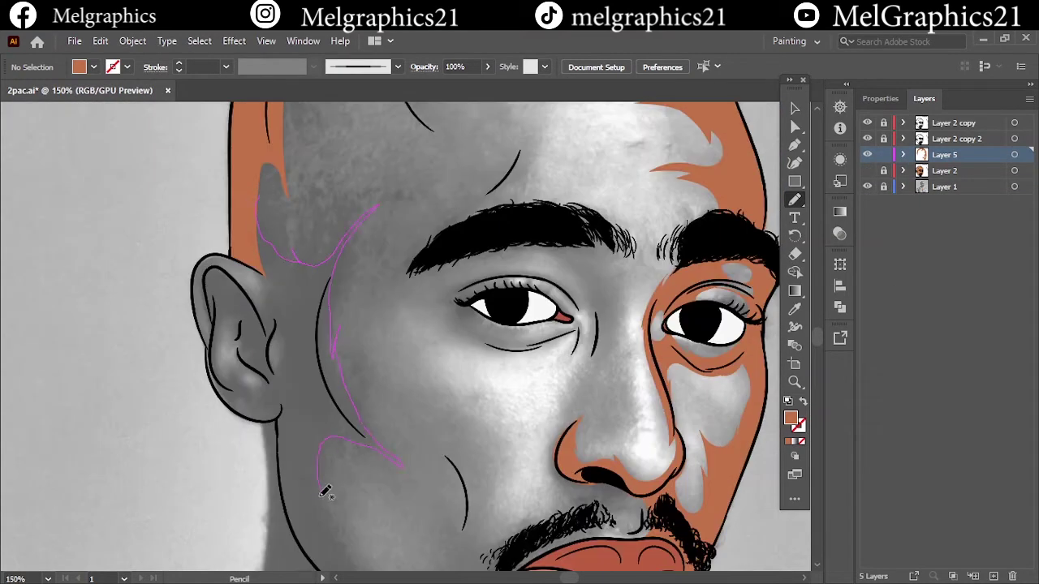
- Fill the temple beside the ear with skin tone and preview the face
drag(284, 399, 284, 273)
scroll(288, 271, up, 2)
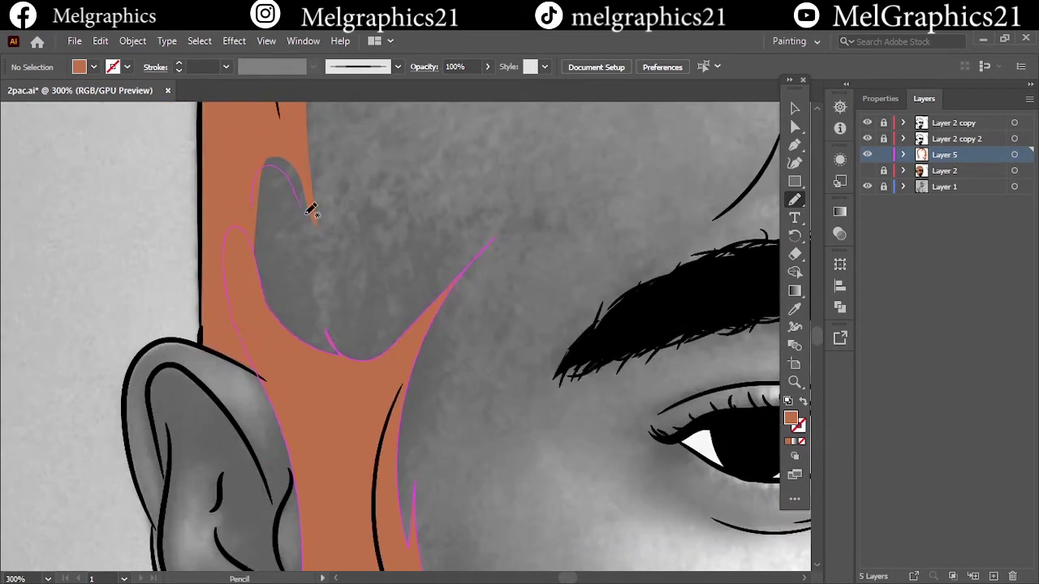
drag(262, 172, 302, 209)
drag(483, 254, 475, 264)
key(ctrl+0)
click(867, 171)
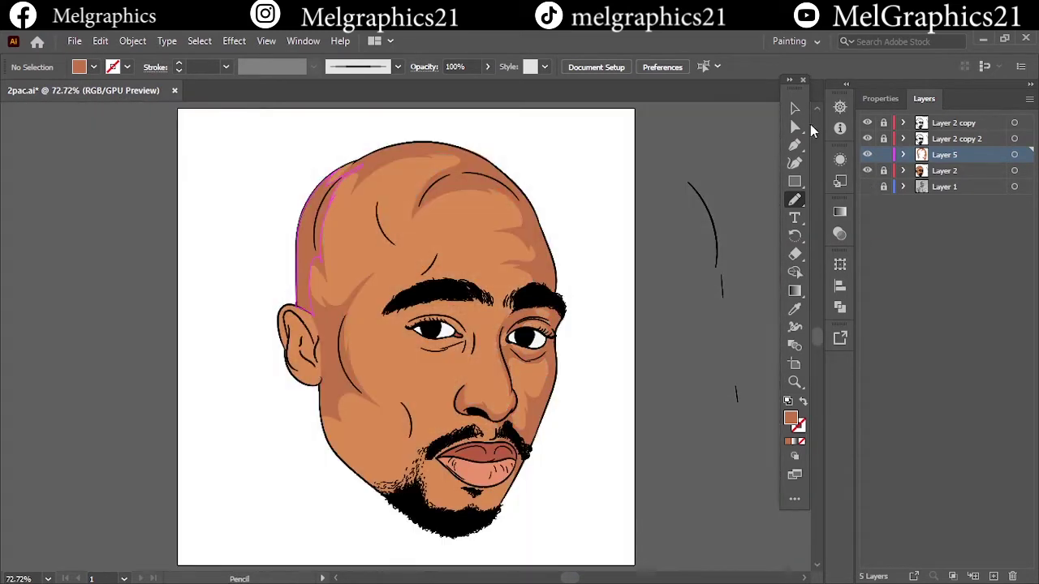
key(v)
click(867, 171)
scroll(382, 509, up, 3)
- Trace a skin fill along the jaw with the Pencil
key(n)
drag(268, 203, 390, 458)
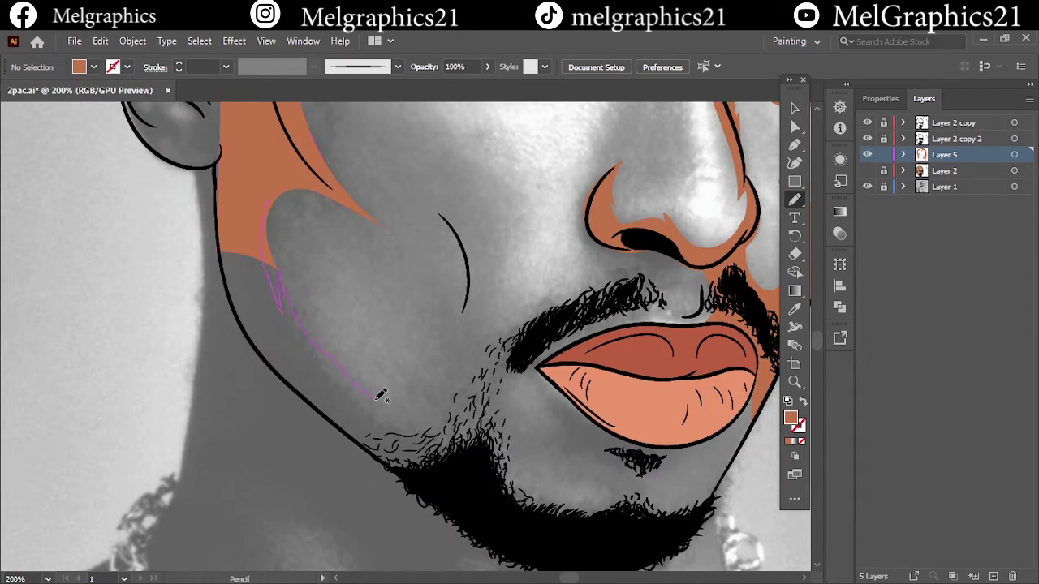
drag(237, 210, 284, 225)
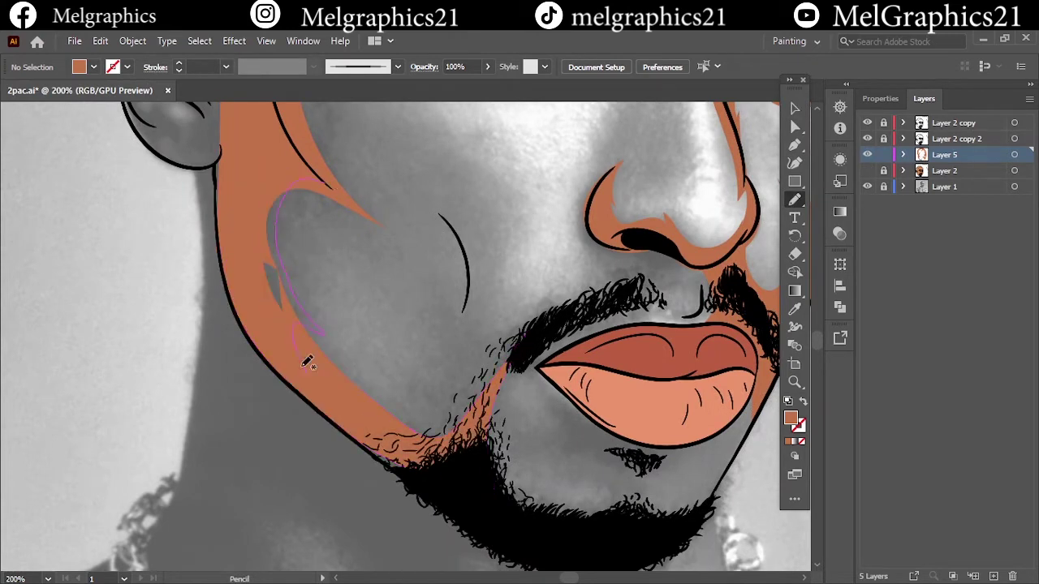
scroll(406, 365, down, 2)
scroll(422, 423, up, 1)
- Fill skin around the chin and mouth, then preview the face without the photo
drag(384, 488, 443, 439)
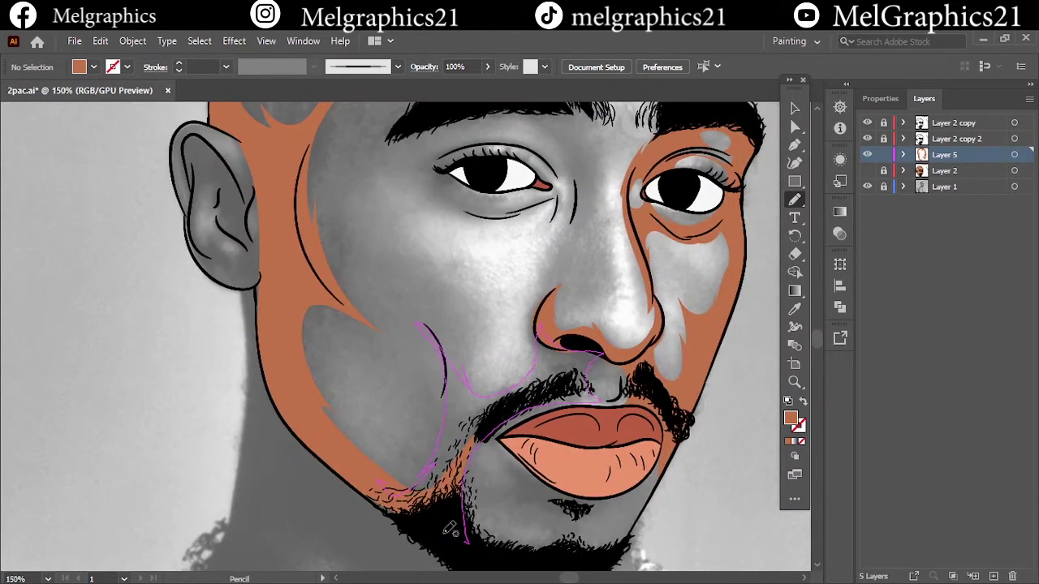
drag(449, 529, 453, 536)
scroll(454, 487, up, 2)
mouse_move(313, 414)
mouse_down()
mouse_move(459, 332)
mouse_move(463, 345)
mouse_up()
scroll(406, 340, down, 2)
scroll(406, 341, down, 2)
key(v)
click(867, 171)
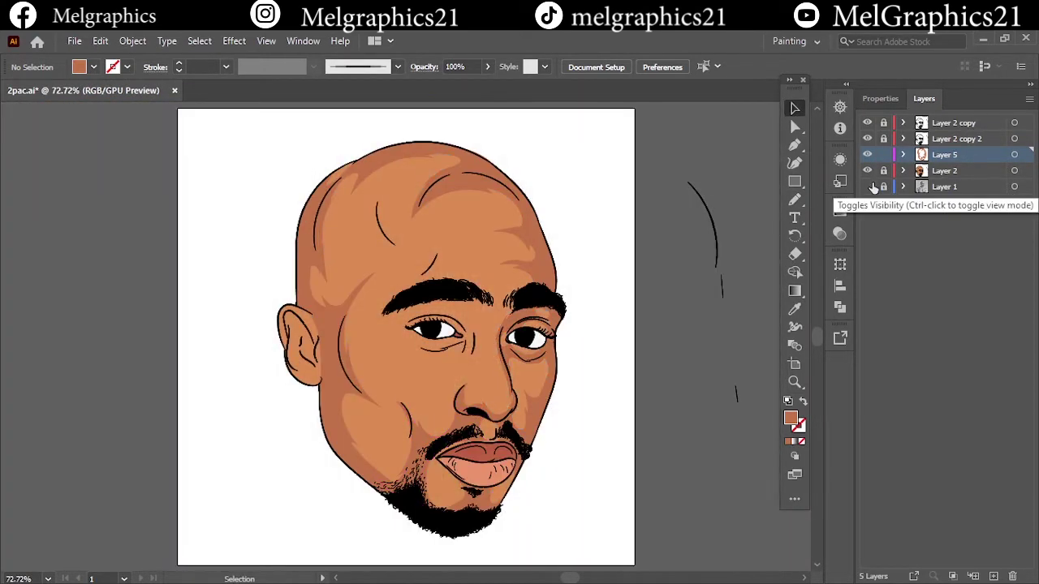
- Restore the reference photo and fill skin below the lower lip
click(867, 187)
click(867, 171)
scroll(452, 395, up, 3)
key(n)
drag(438, 272, 430, 341)
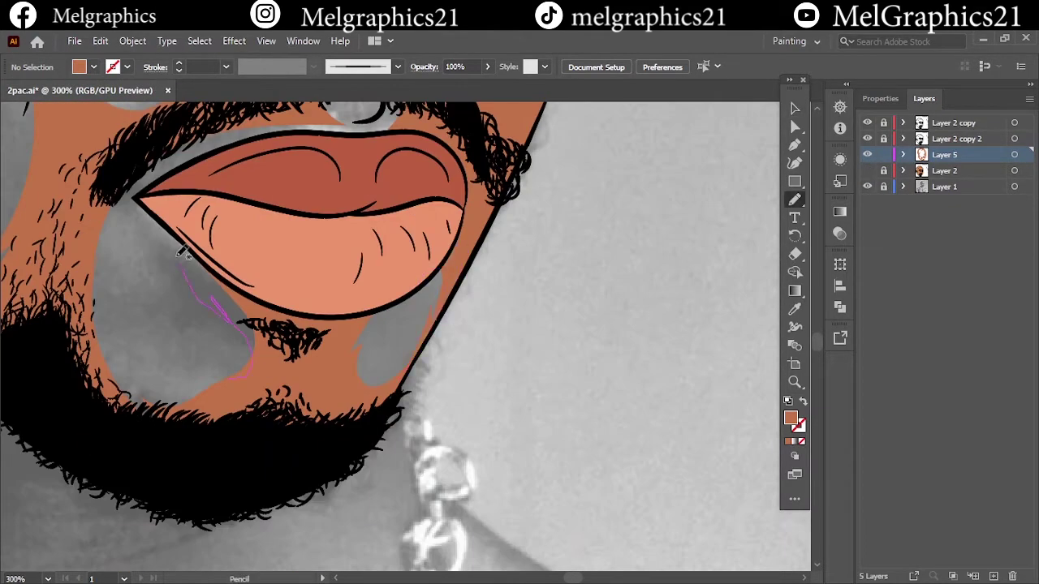
drag(185, 253, 184, 250)
scroll(244, 284, down, 4)
scroll(485, 395, up, 3)
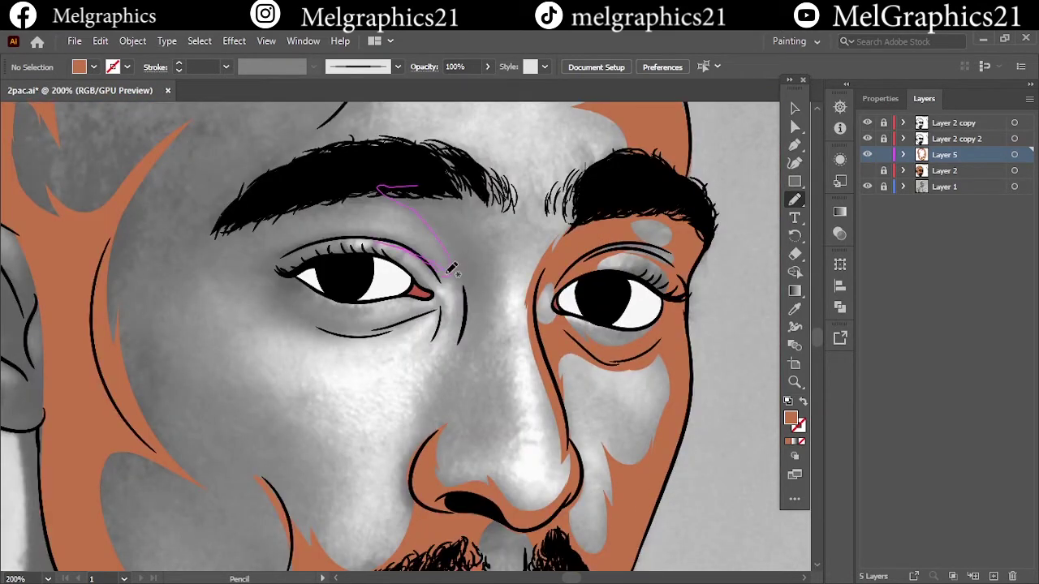
- Fill skin beside the nose, above the eye and at the inner eye corner
drag(507, 159, 508, 163)
drag(438, 434, 496, 439)
drag(414, 477, 416, 478)
scroll(522, 262, left, 3)
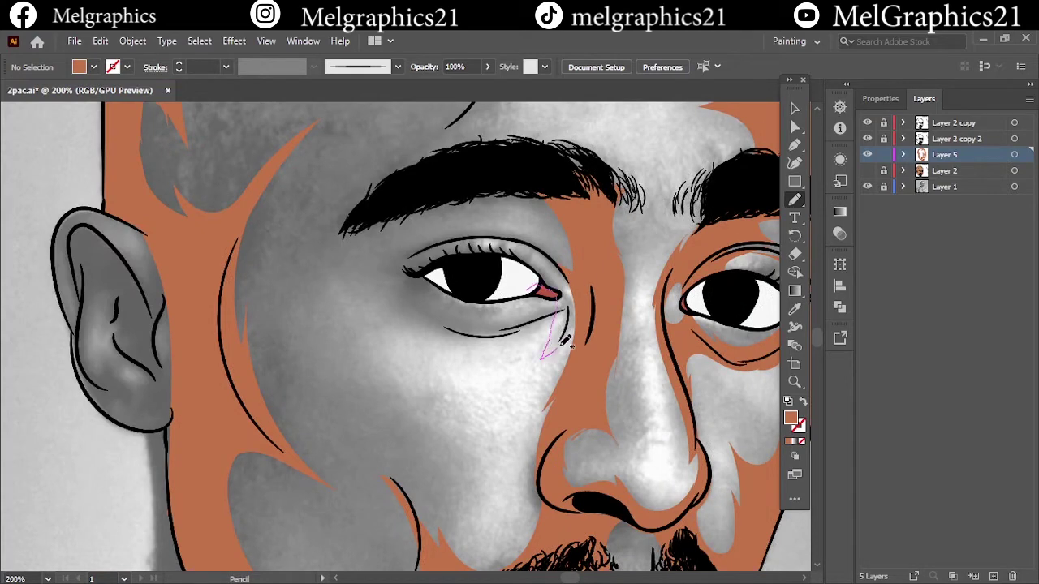
drag(565, 342, 568, 339)
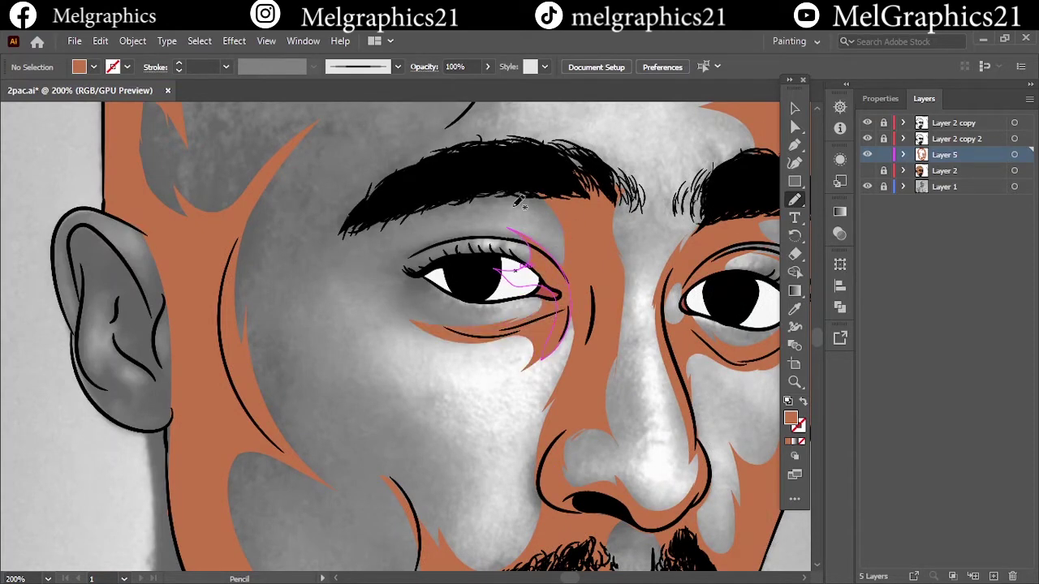
- Fill skin on the forehead above the eyebrow and along the eyebrow
scroll(568, 279, up, 5)
drag(404, 396, 500, 312)
drag(445, 410, 445, 411)
drag(437, 288, 349, 114)
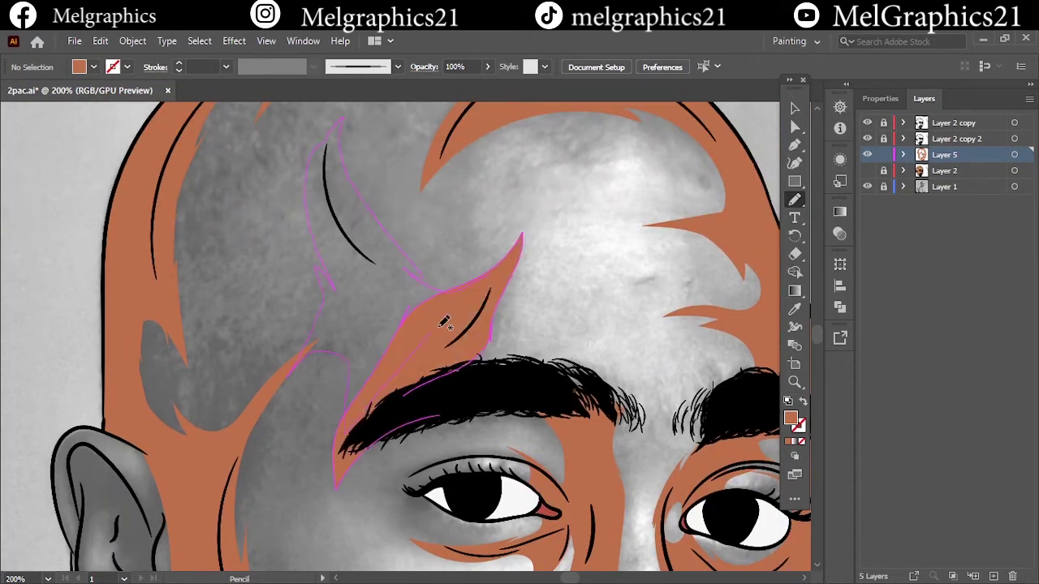
scroll(445, 323, down, 5)
scroll(454, 250, up, 5)
drag(410, 307, 534, 416)
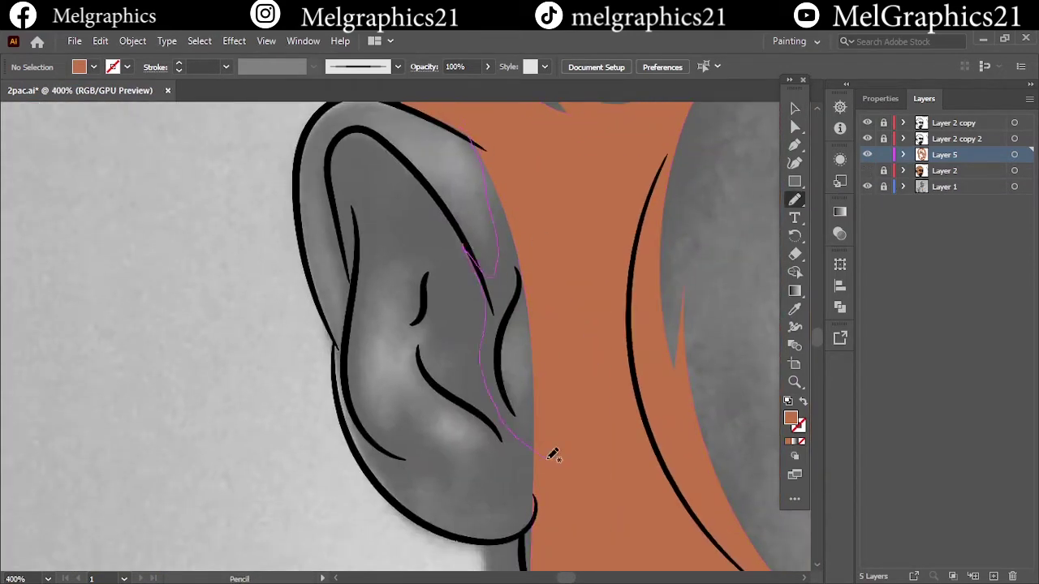
- Fill the lower, inner, upper and outer ear areas with skin tone
drag(548, 452, 537, 455)
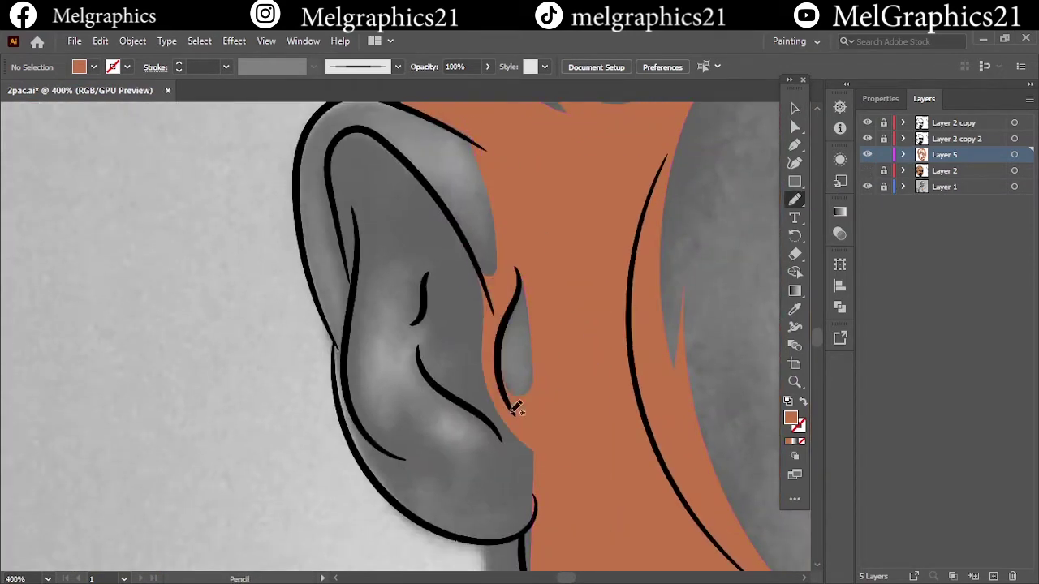
drag(448, 530, 453, 536)
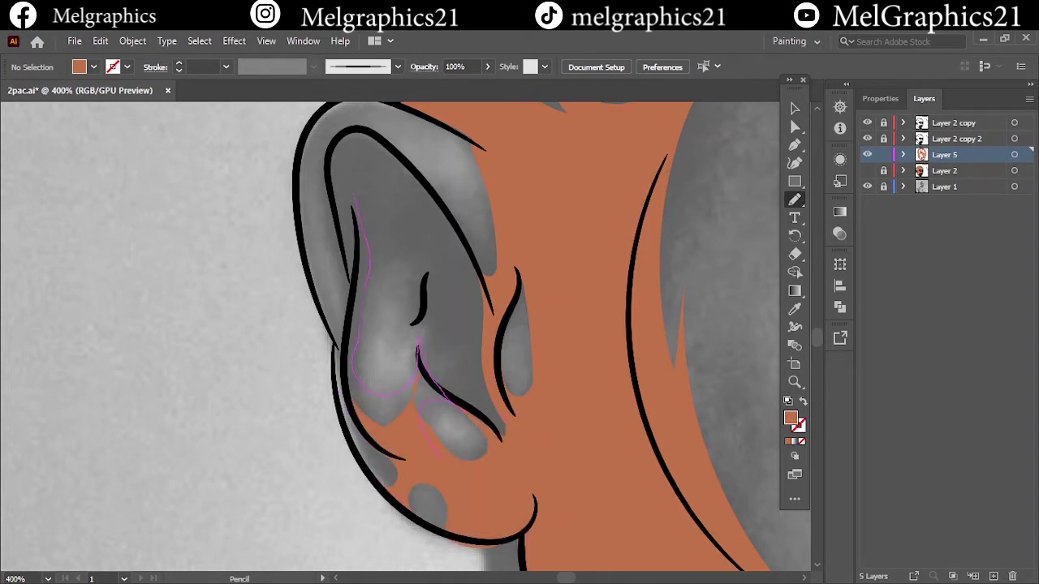
drag(438, 453, 439, 453)
drag(352, 282, 352, 282)
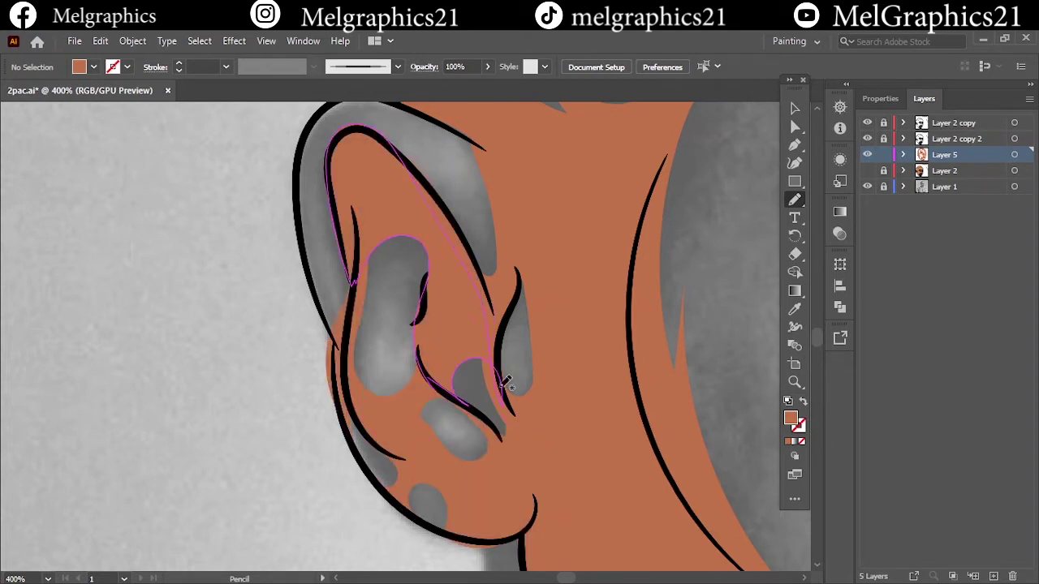
drag(450, 173, 544, 266)
drag(397, 370, 396, 277)
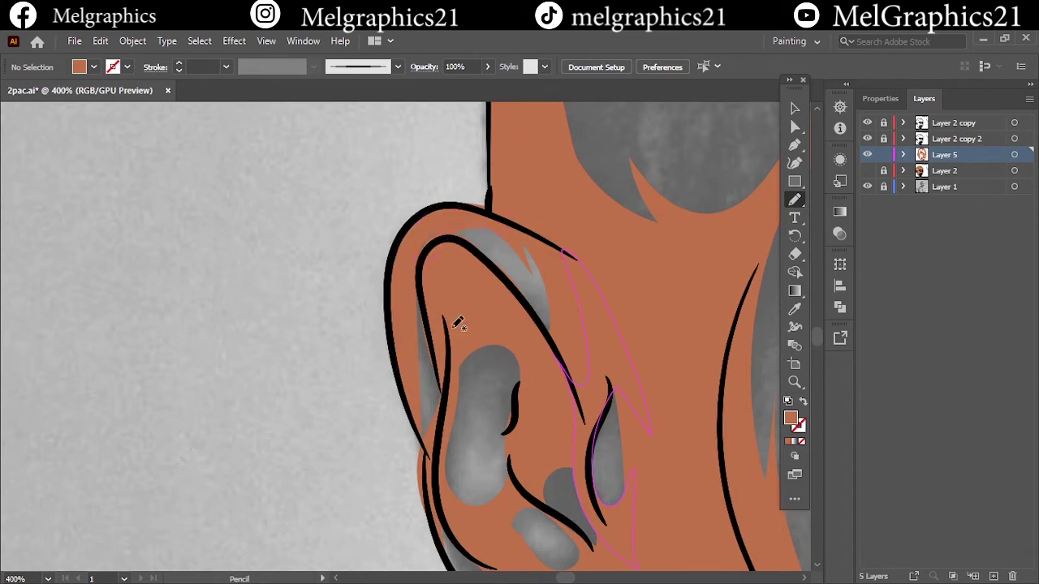
key(ctrl+0)
- Set the fill to darker brown #AF6545 and draw shading down the head's right side
double_click(791, 418)
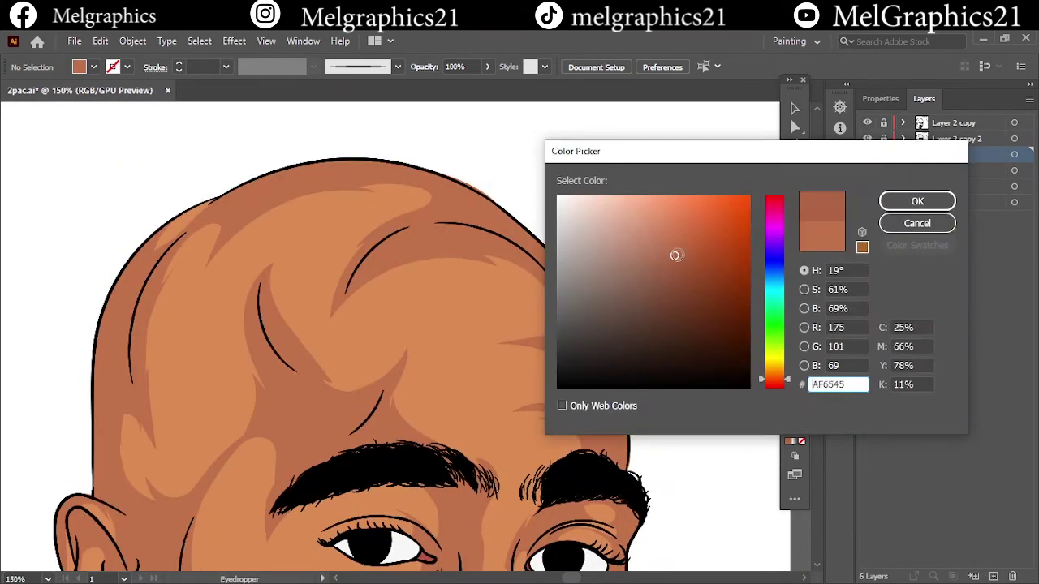
click(917, 200)
mouse_move(498, 182)
mouse_down()
mouse_move(353, 392)
mouse_move(696, 297)
mouse_up()
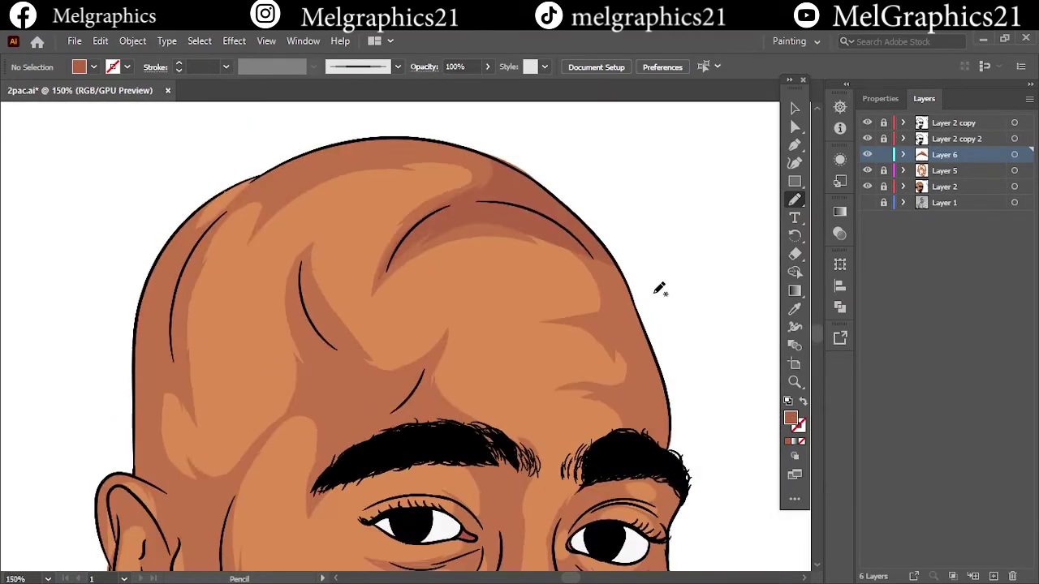
- Draw darker brown shade shapes on the forehead near the eyebrows
drag(481, 193, 564, 312)
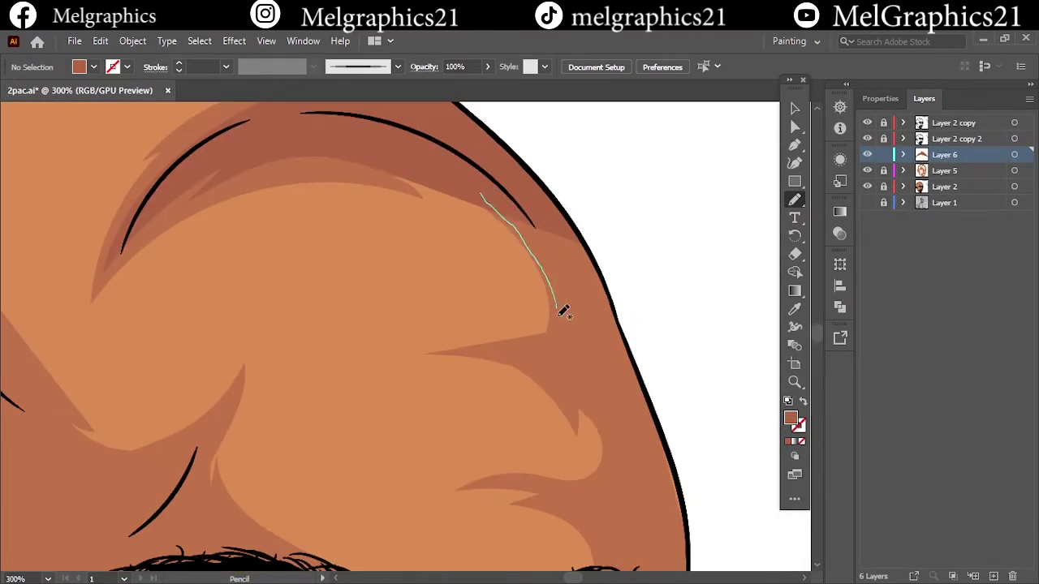
drag(576, 228, 483, 196)
scroll(575, 227, down, 3)
mouse_move(592, 192)
mouse_down()
mouse_move(677, 422)
mouse_move(621, 220)
mouse_up()
mouse_move(613, 168)
mouse_down()
mouse_move(667, 276)
mouse_move(622, 389)
mouse_up()
key(ctrl+0)
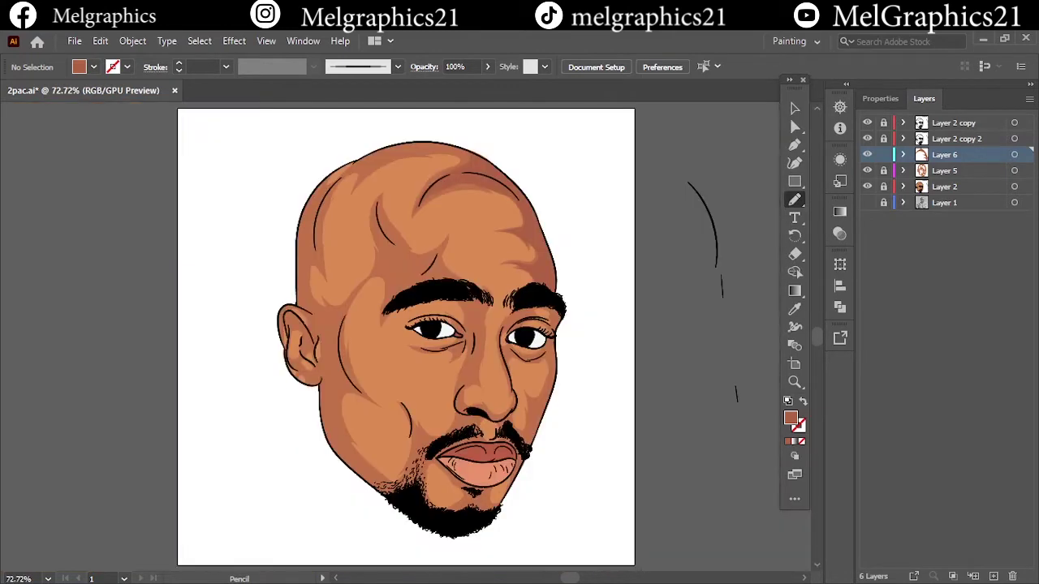
- Add darker shade shapes along the top-left and left side of the head
scroll(438, 193, up, 5)
scroll(439, 192, left, 3)
drag(244, 320, 244, 358)
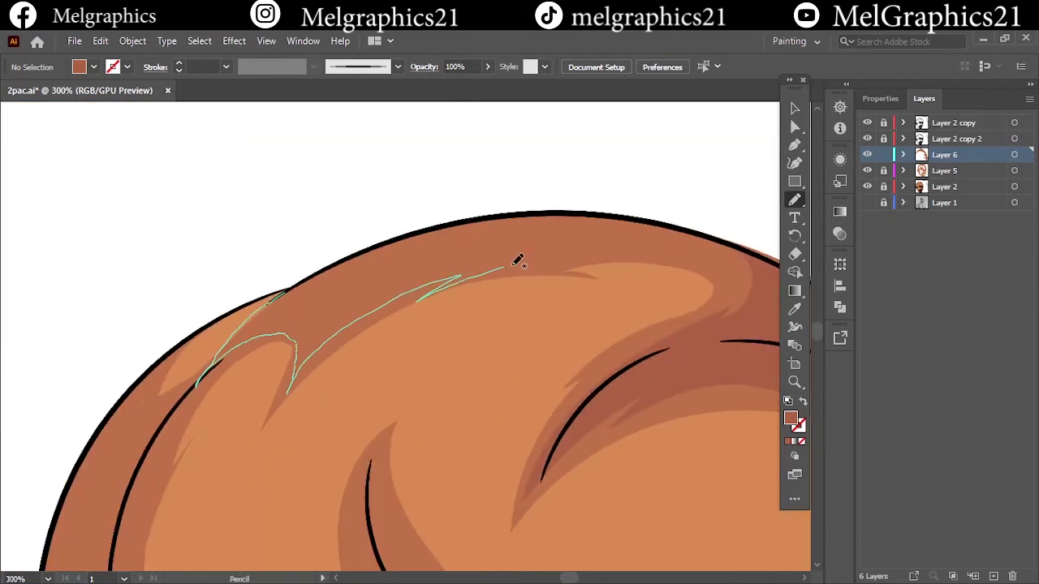
key(ctrl+0)
scroll(494, 276, up, 4)
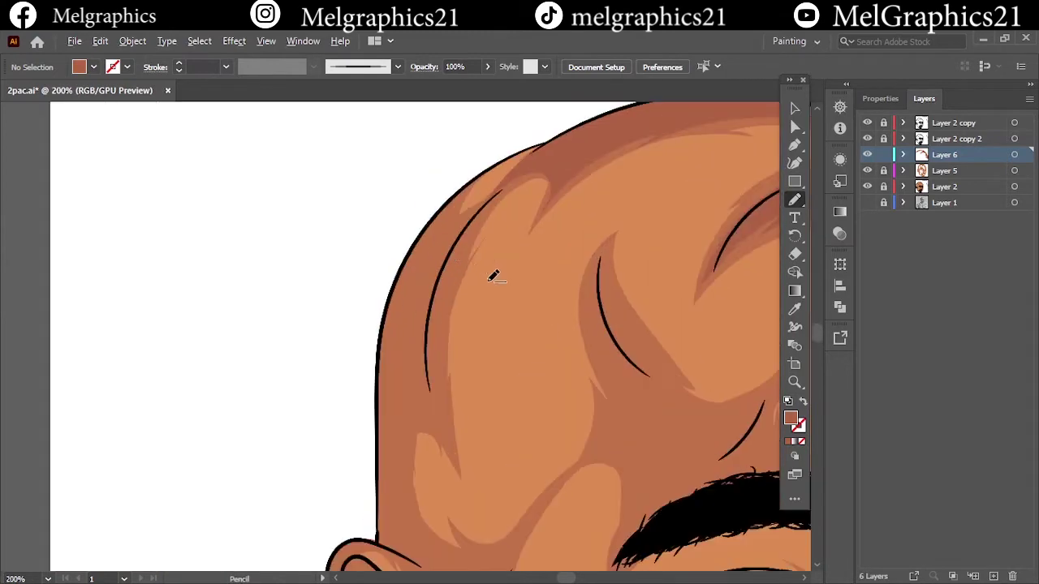
drag(417, 412, 410, 424)
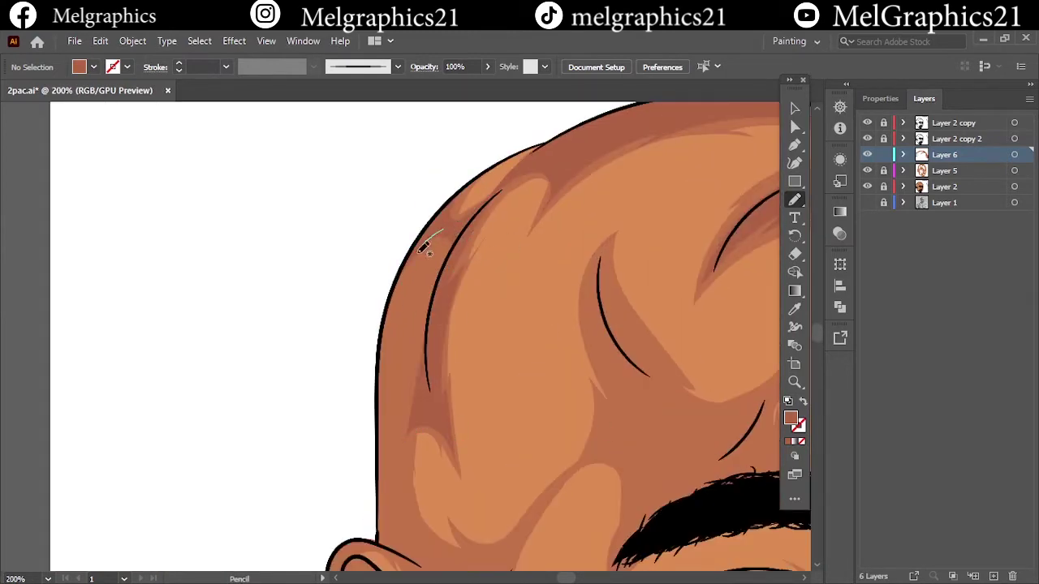
drag(443, 232, 424, 560)
key(ctrl+0)
- Select all shade shapes on the layer and recolour them to a deeper shade
click(794, 108)
key(ctrl+a)
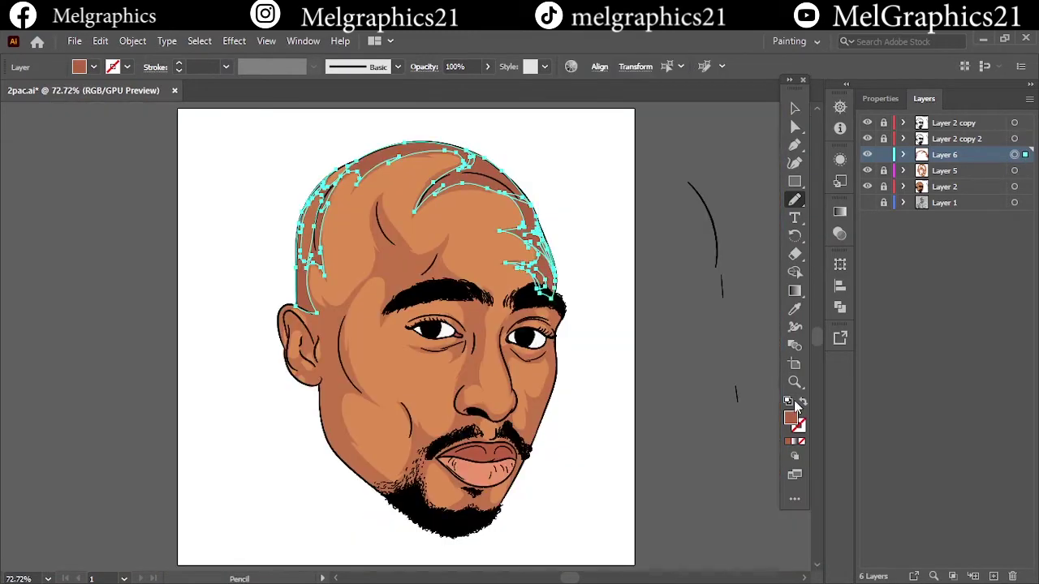
double_click(790, 418)
key(Return)
key(ctrl+shift+a)
key(ctrl+a)
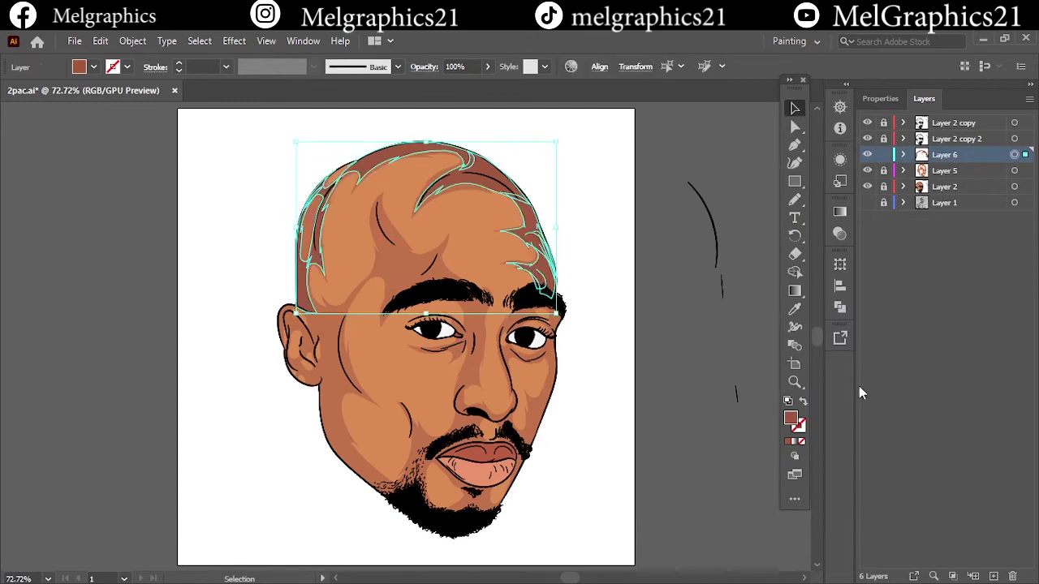
double_click(790, 418)
key(Return)
key(ctrl+shift+a)
scroll(325, 361, up, 3)
- Draw a shadow shape on the temple beside the ear
key(n)
drag(292, 174, 396, 203)
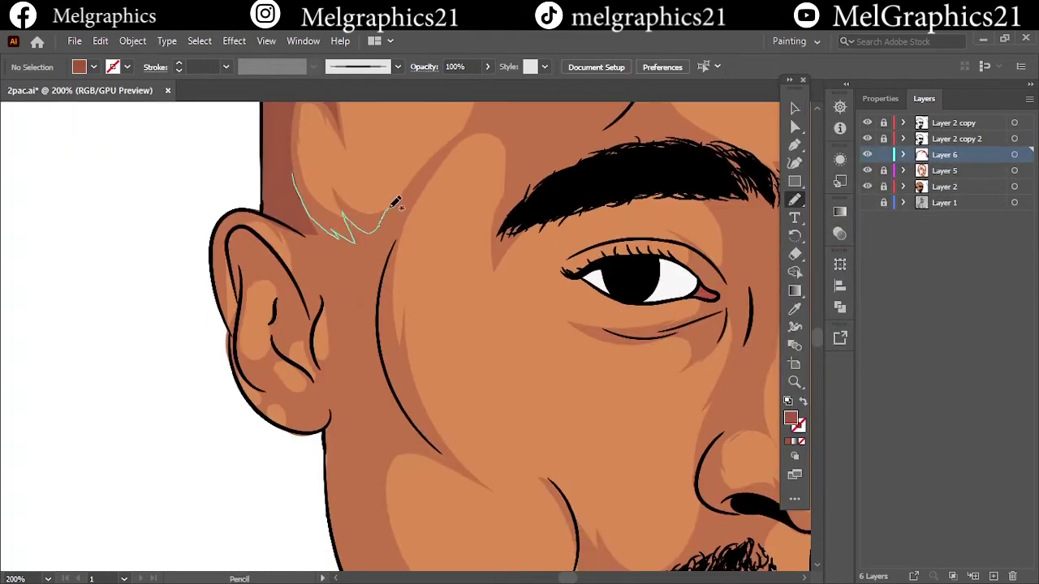
drag(322, 364, 317, 292)
key(ctrl+0)
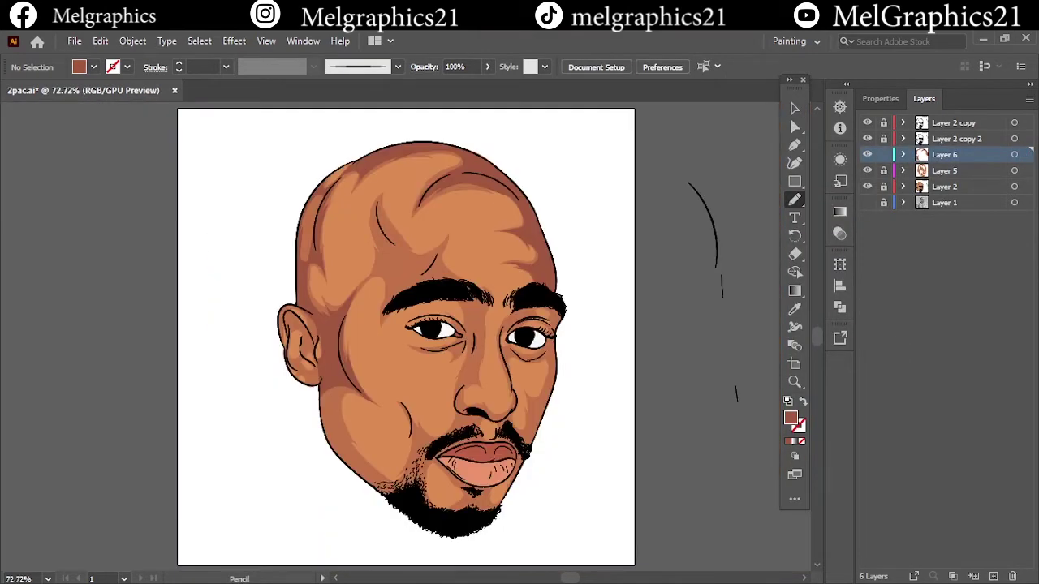
scroll(423, 218, up, 4)
- Draw several shadow shapes along the forehead crease
drag(240, 147, 285, 396)
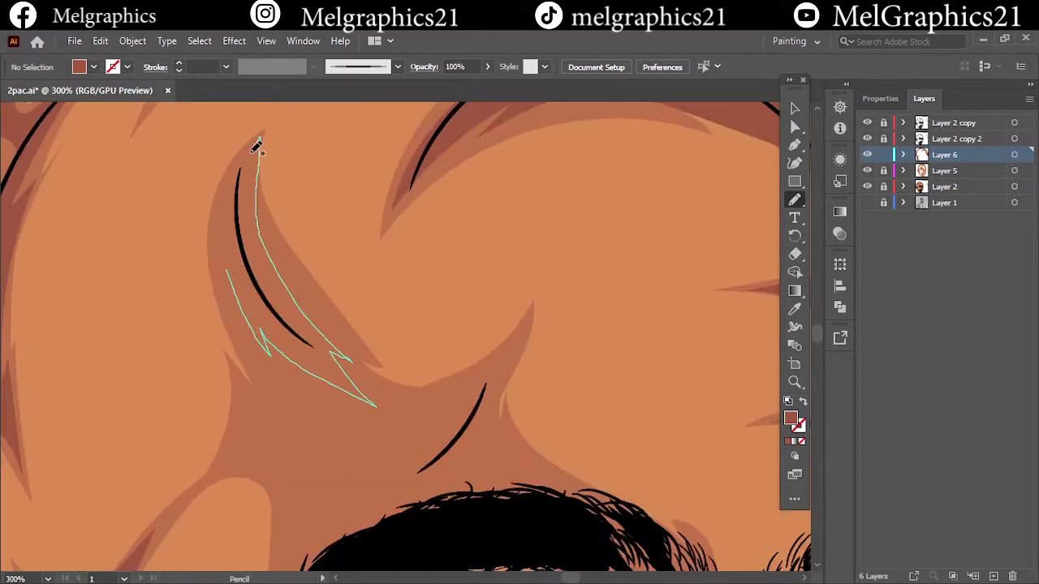
mouse_move(425, 407)
mouse_down()
mouse_move(248, 162)
mouse_move(267, 142)
mouse_up()
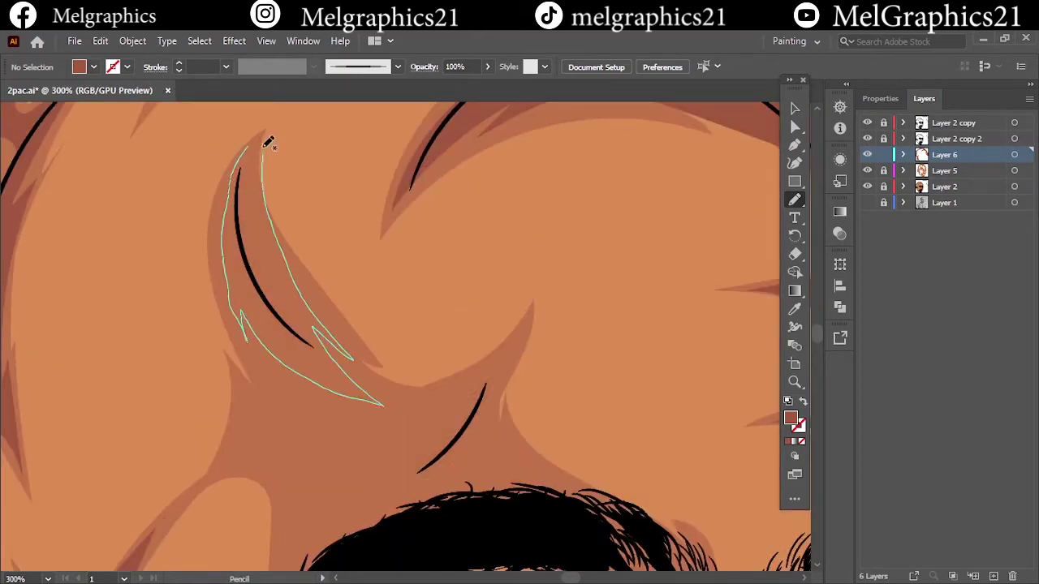
drag(291, 436, 441, 263)
mouse_move(393, 166)
mouse_down()
mouse_move(438, 293)
mouse_move(528, 214)
mouse_up()
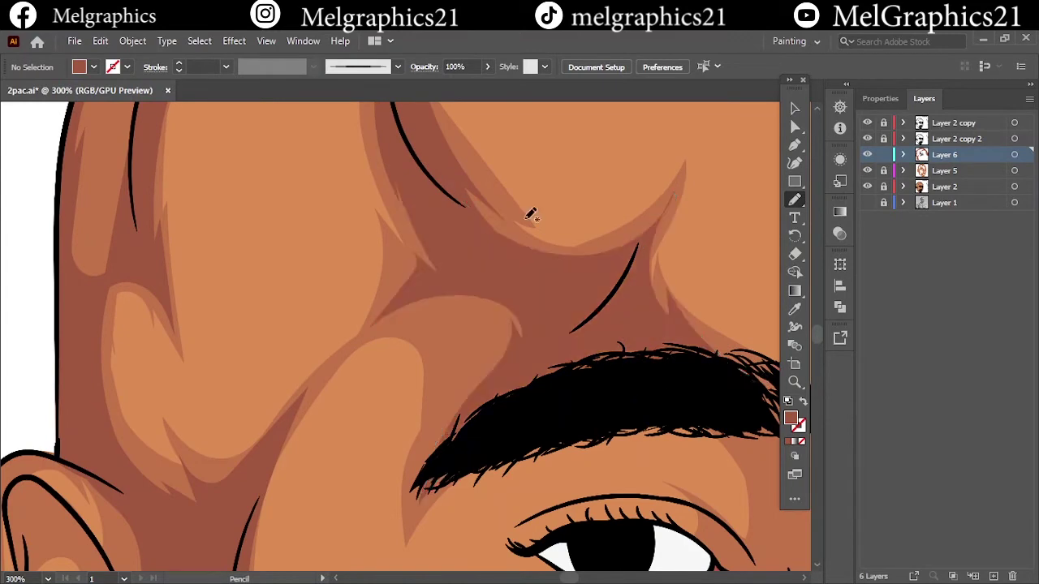
scroll(529, 214, up, 1)
scroll(389, 324, up, 3)
- Add shadow shapes above the brow, on the cheek and along the side of the head
mouse_move(227, 220)
mouse_down()
mouse_move(286, 388)
mouse_move(276, 454)
mouse_up()
scroll(389, 325, down, 5)
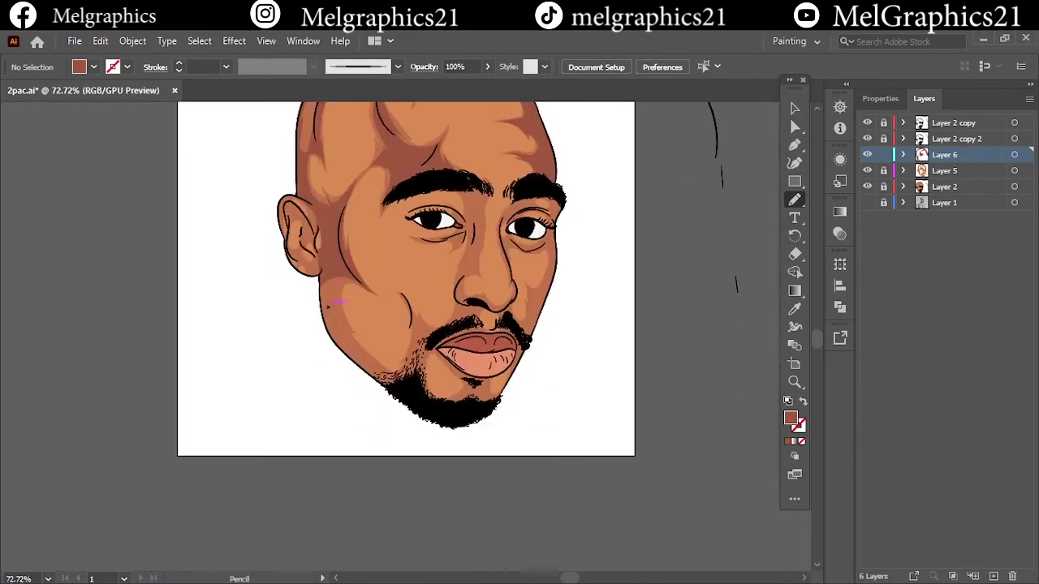
scroll(455, 382, up, 3)
drag(280, 221, 403, 491)
drag(162, 268, 164, 272)
scroll(316, 278, down, 4)
drag(322, 188, 316, 279)
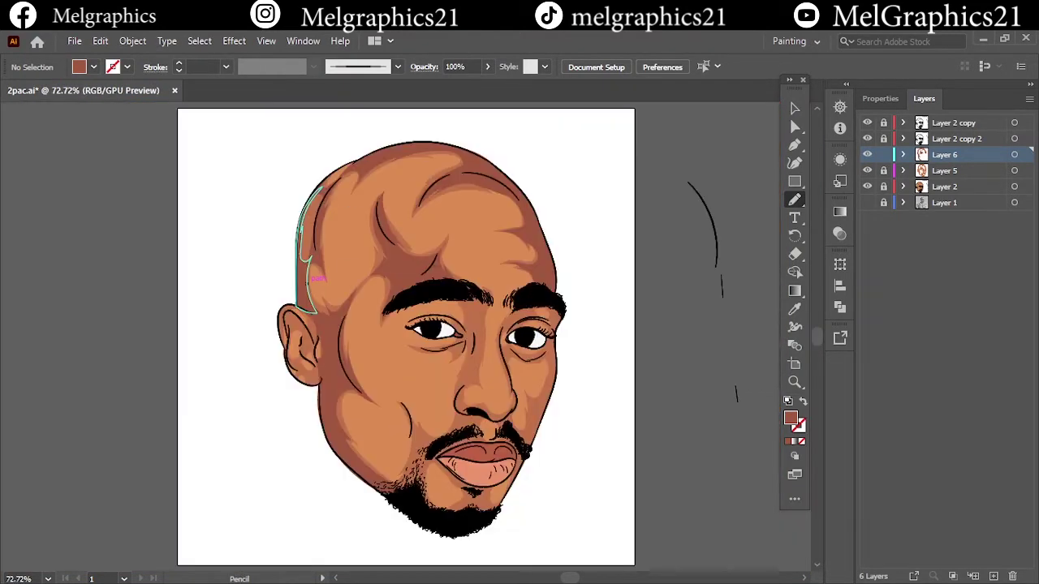
scroll(462, 502, up, 5)
- Draw shadows along the mustache and on the cheek
drag(146, 382, 301, 504)
drag(447, 124, 497, 150)
scroll(493, 146, down, 3)
drag(365, 199, 418, 384)
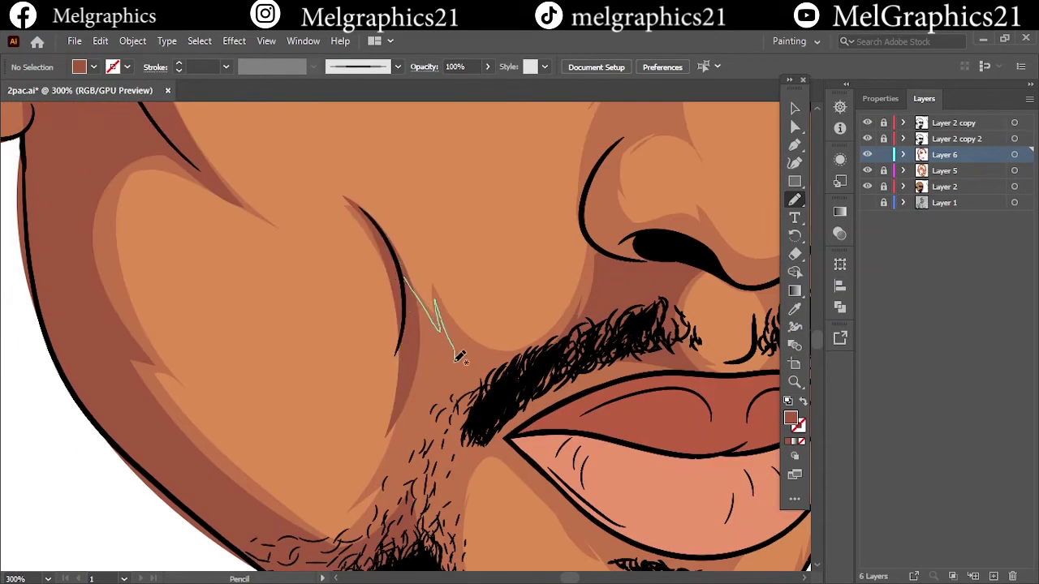
scroll(452, 352, down, 4)
scroll(524, 438, up, 4)
scroll(524, 438, up, 1)
- Shade from the nose down to the lip beside the mustache
drag(316, 304, 323, 432)
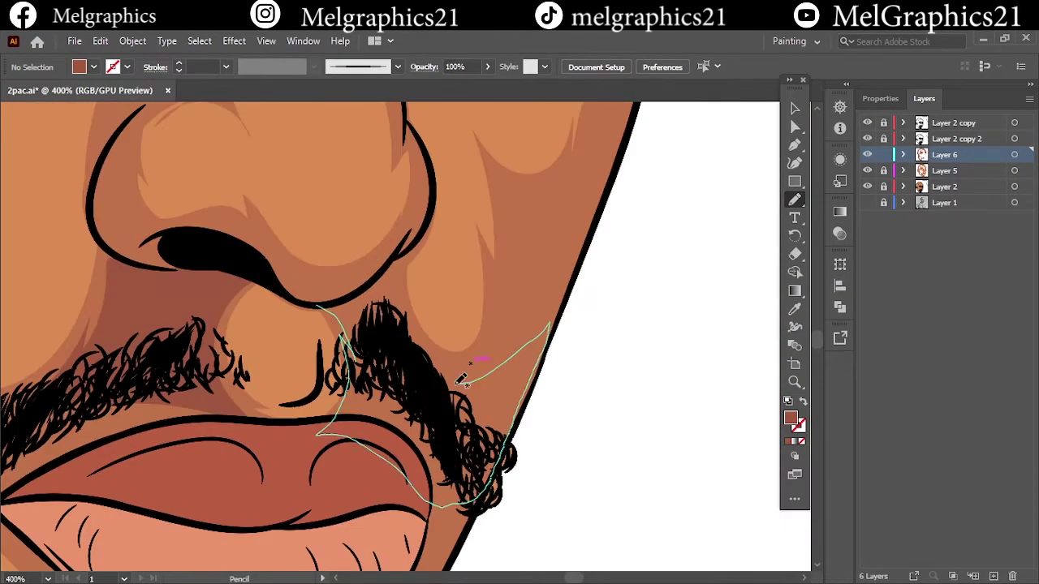
drag(459, 383, 463, 383)
scroll(463, 383, down, 2)
scroll(487, 406, down, 3)
scroll(520, 455, up, 5)
- Draw a shadow along the cheek edge
drag(475, 519, 557, 414)
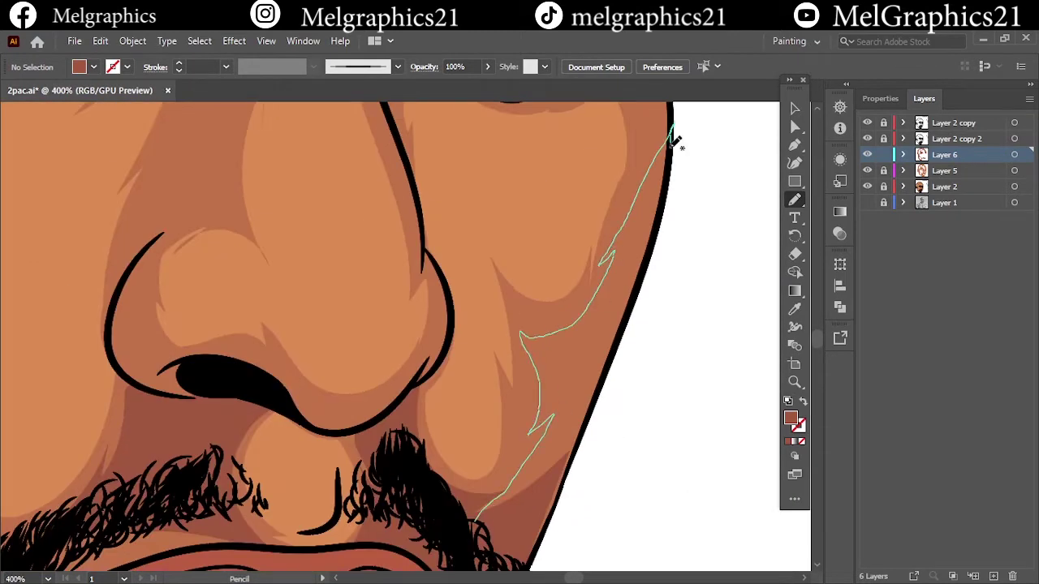
drag(675, 142, 674, 134)
scroll(526, 155, up, 5)
drag(510, 351, 543, 339)
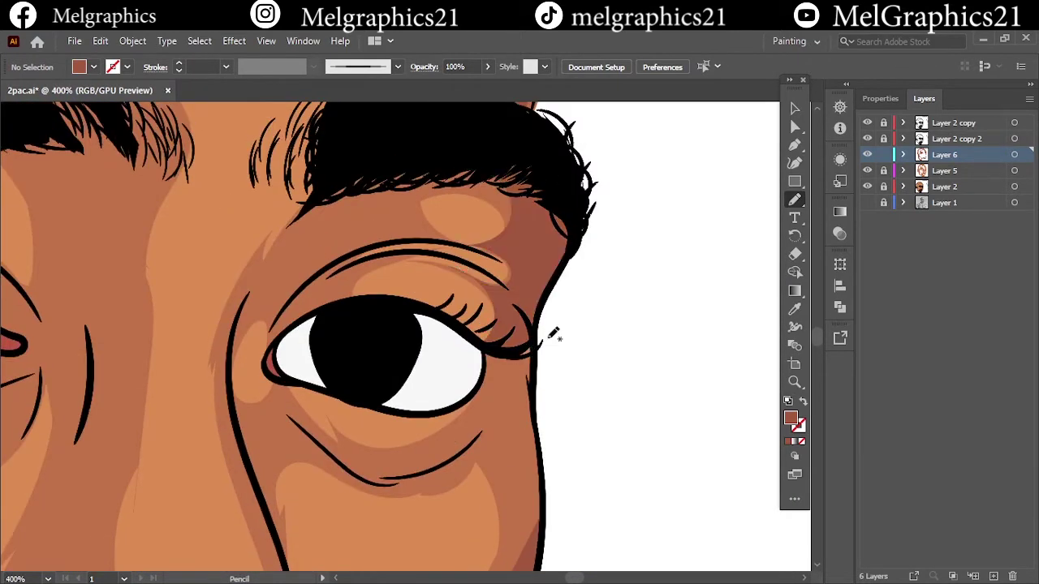
scroll(487, 341, down, 3)
drag(479, 270, 398, 240)
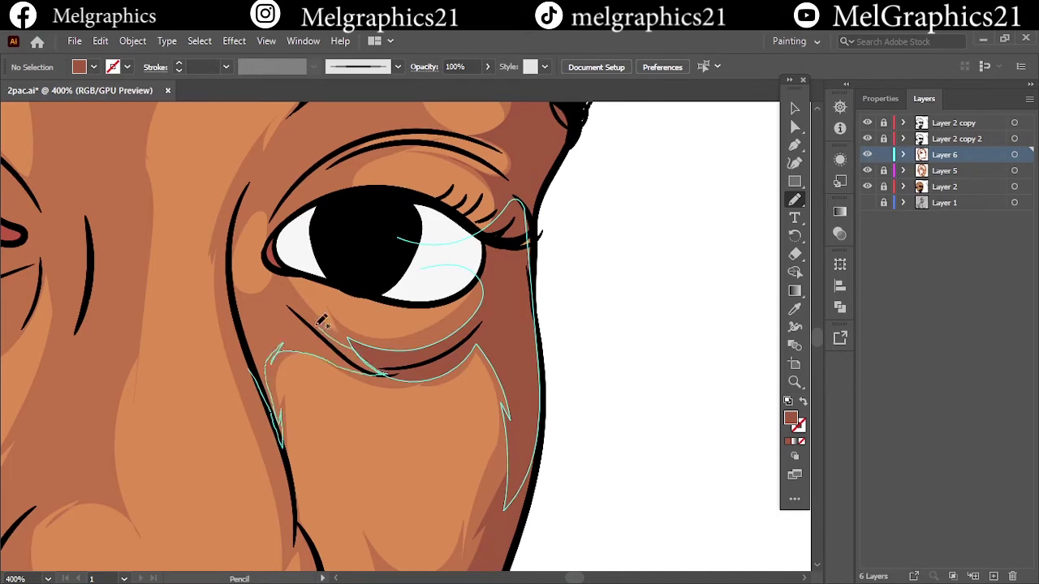
scroll(322, 322, up, 3)
- Add shadows under the eye, along the nose bridge and beside the eye corner
drag(381, 374, 406, 394)
key(ctrl+0)
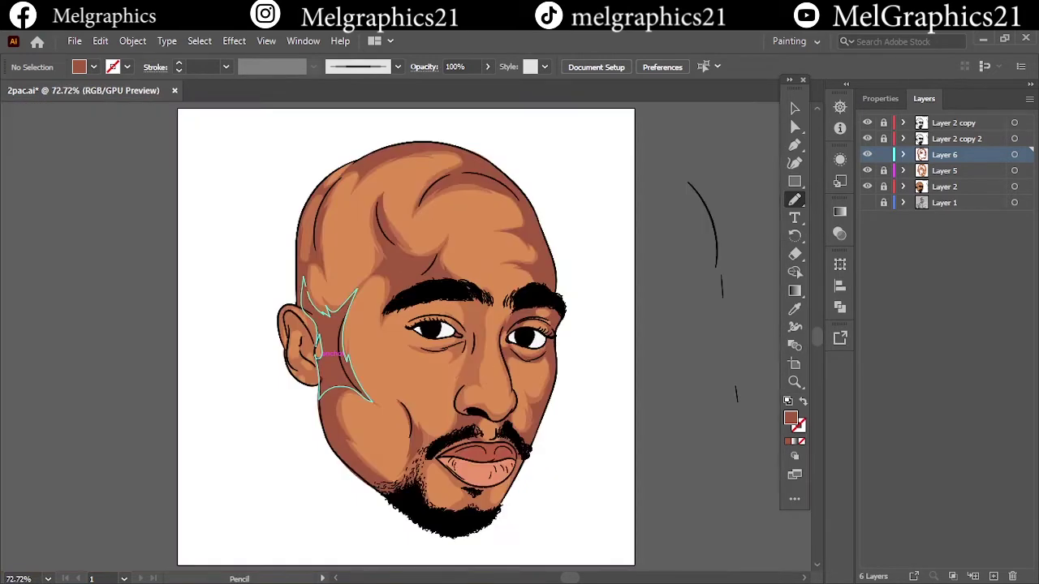
scroll(479, 338, up, 3)
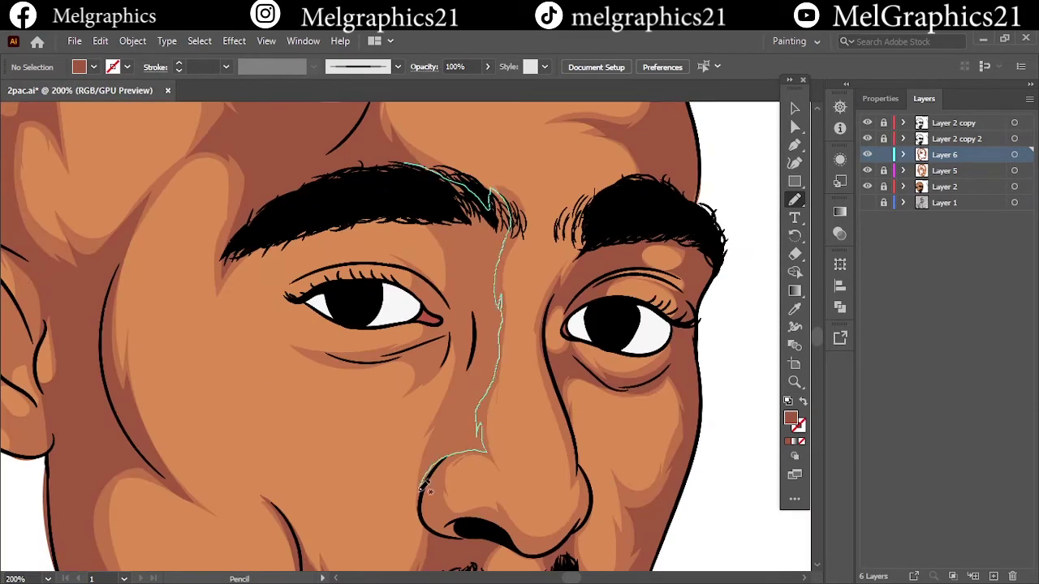
drag(476, 318, 478, 321)
scroll(358, 317, up, 2)
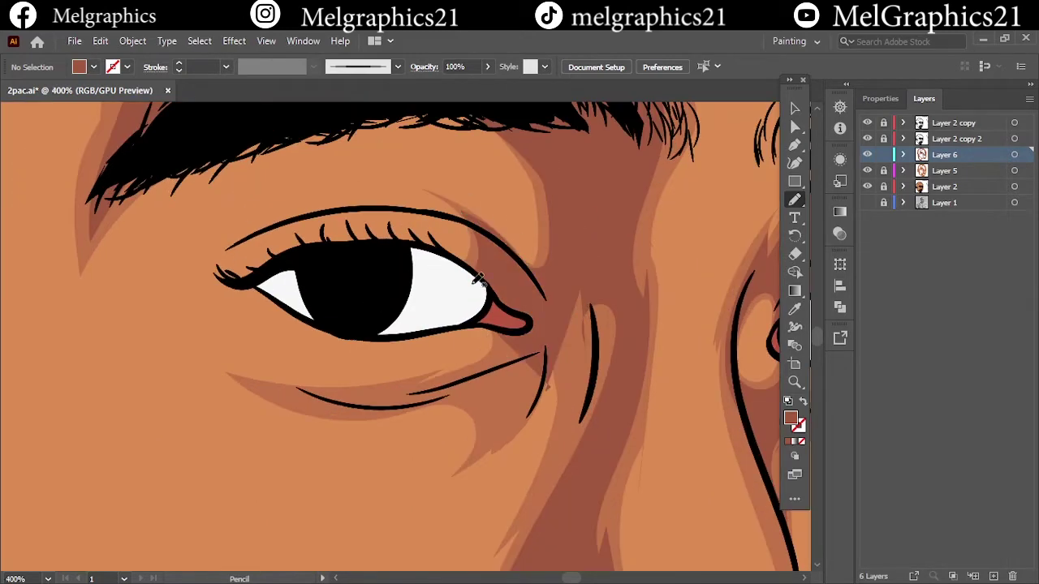
mouse_move(466, 278)
mouse_down()
mouse_move(597, 243)
mouse_move(510, 371)
mouse_up()
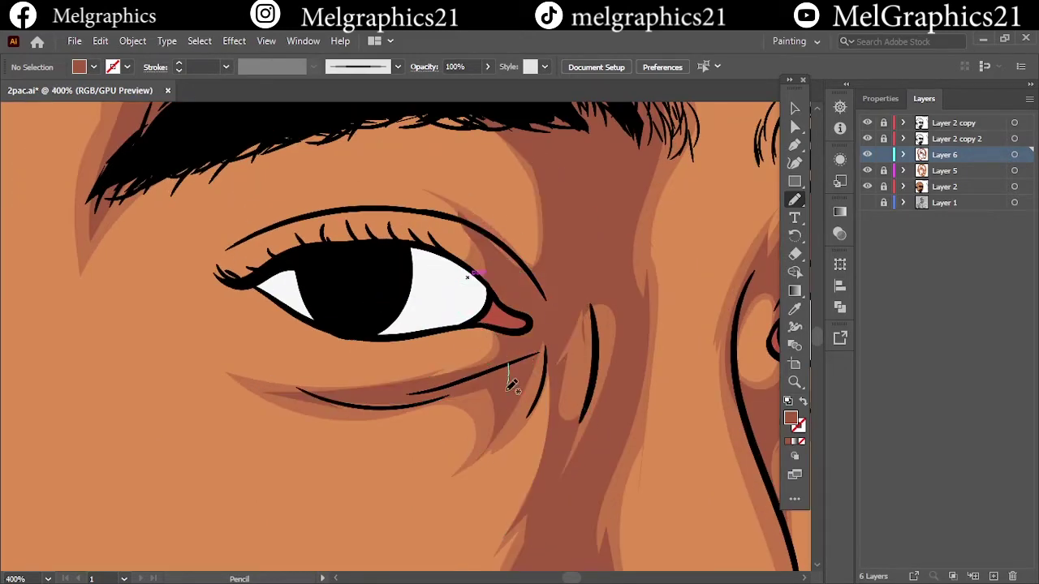
key(ctrl+0)
- Shade around the nostril and along the side of the nose
scroll(482, 387, up, 5)
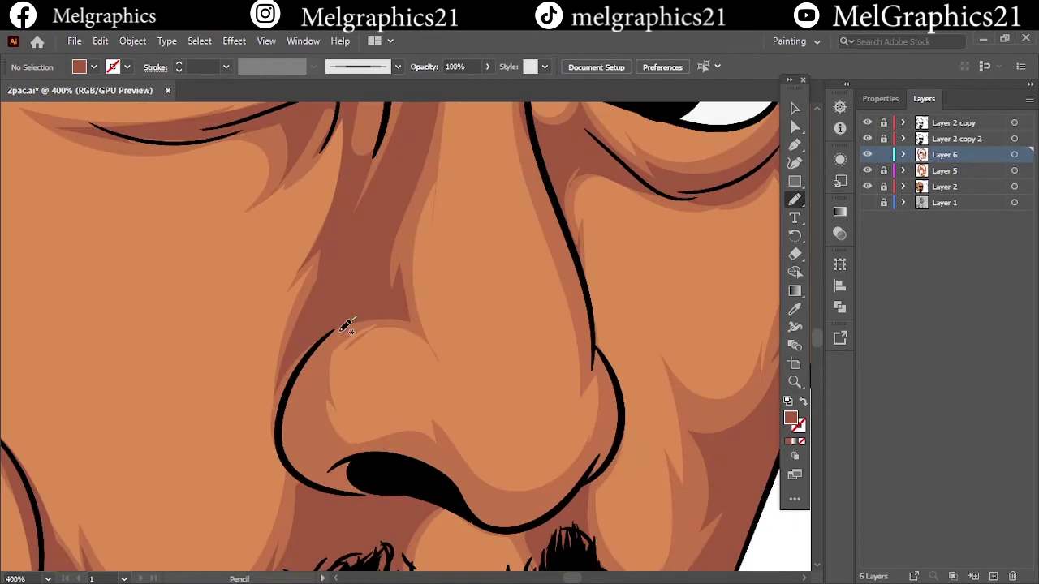
drag(292, 474, 294, 477)
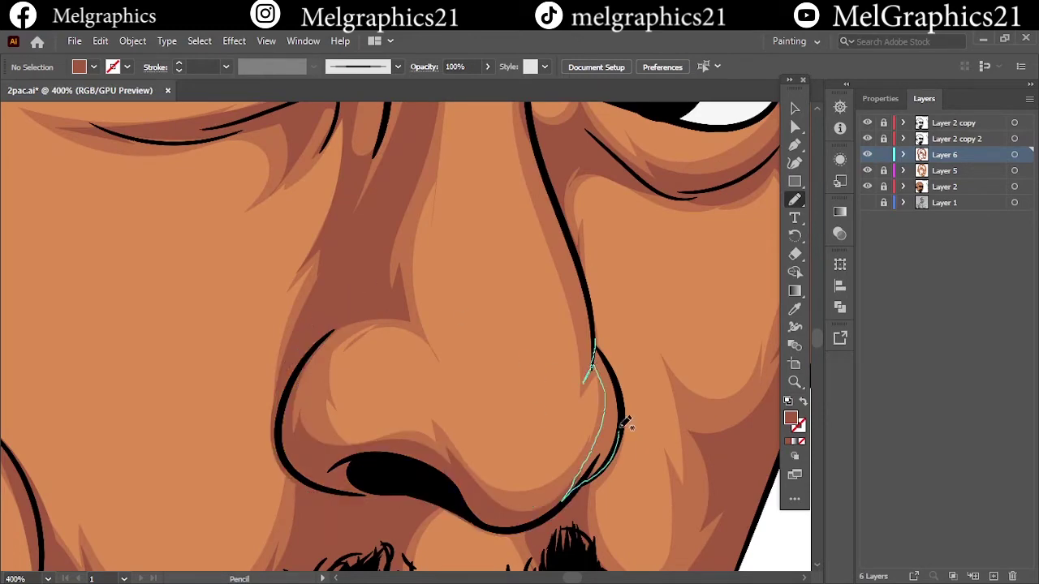
scroll(508, 447, down, 3)
drag(528, 232, 579, 459)
key(ctrl+0)
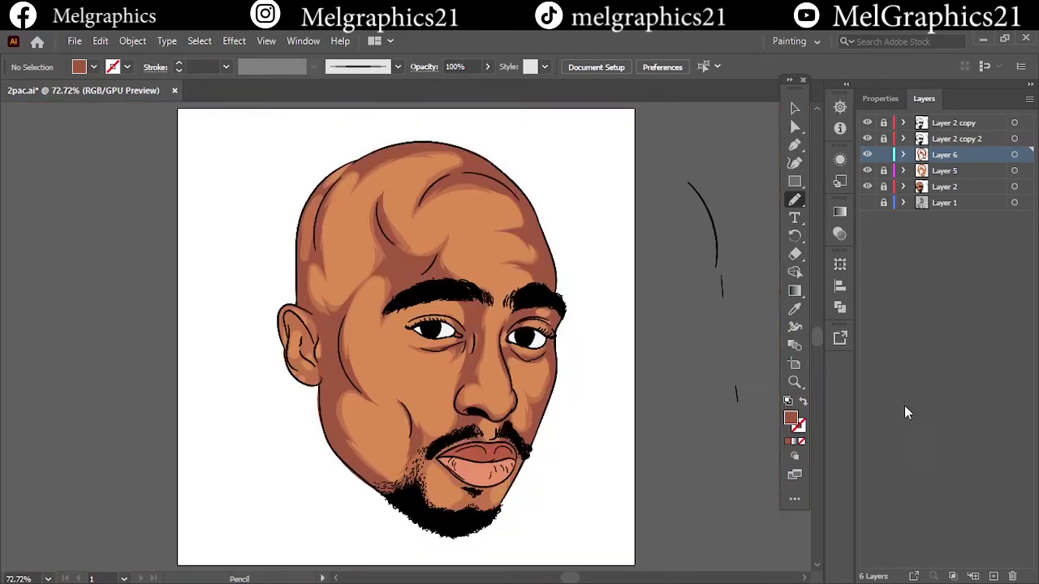
- Show the reference photo, add Layer 7 and set a lighter orange fill
click(945, 187)
click(867, 202)
key(ctrl+l)
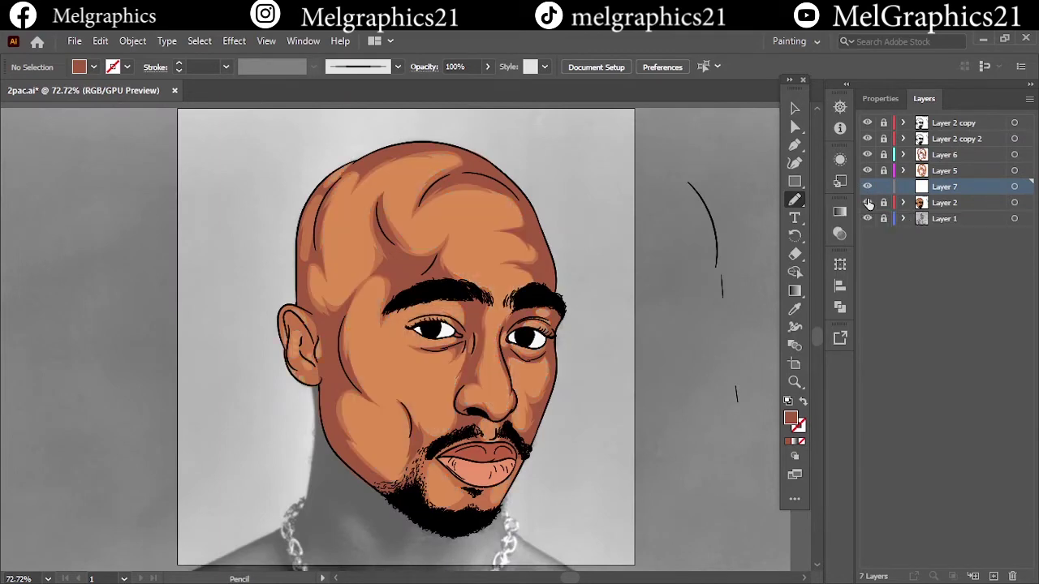
key(i)
double_click(791, 418)
click(915, 200)
key(n)
- Draw a lighter orange shape over the cheek
key(ctrl+equal)
key(ctrl+equal)
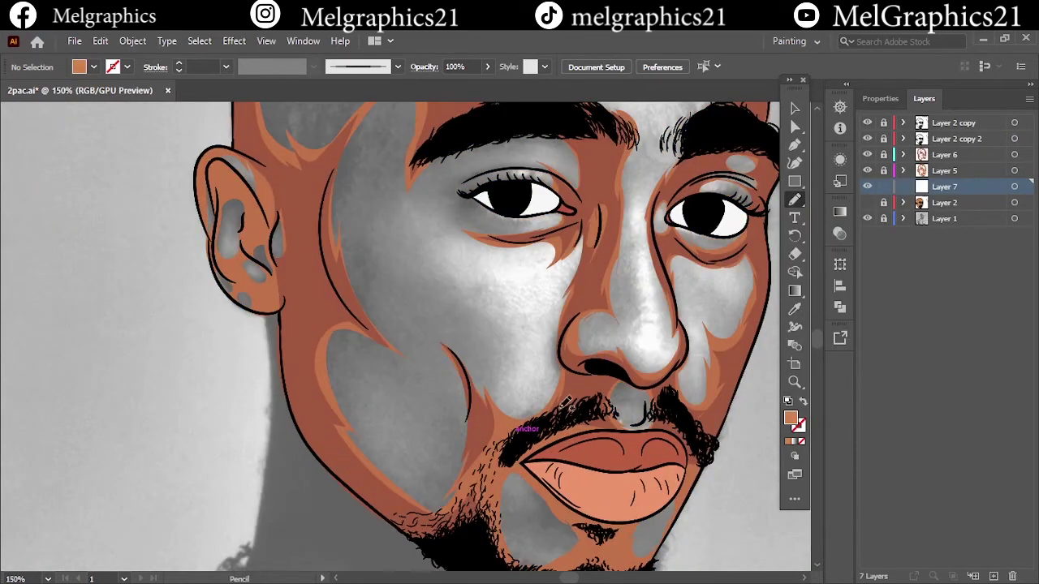
key(ctrl+z)
drag(497, 400, 499, 307)
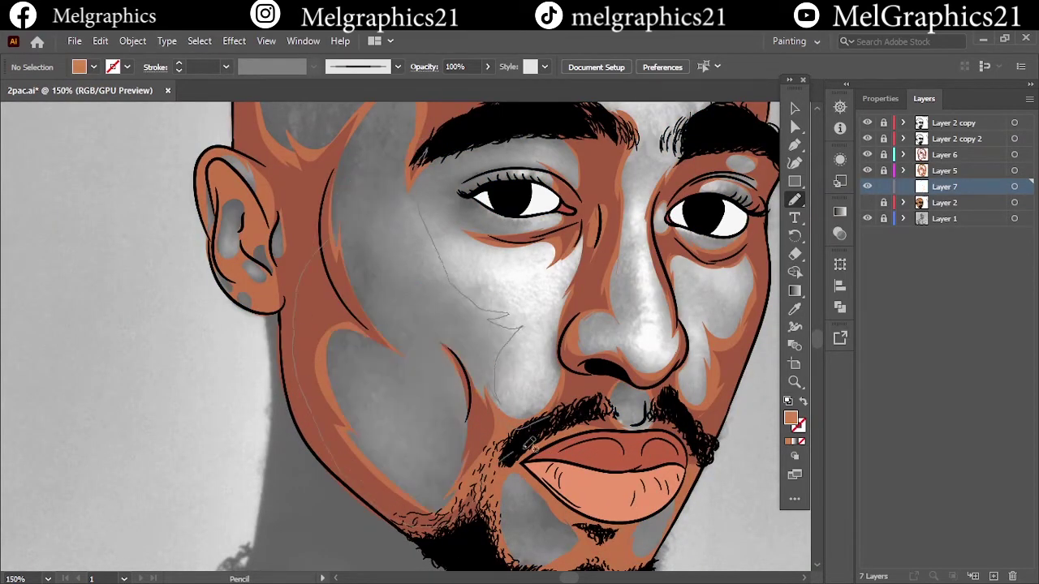
scroll(531, 443, down, 5)
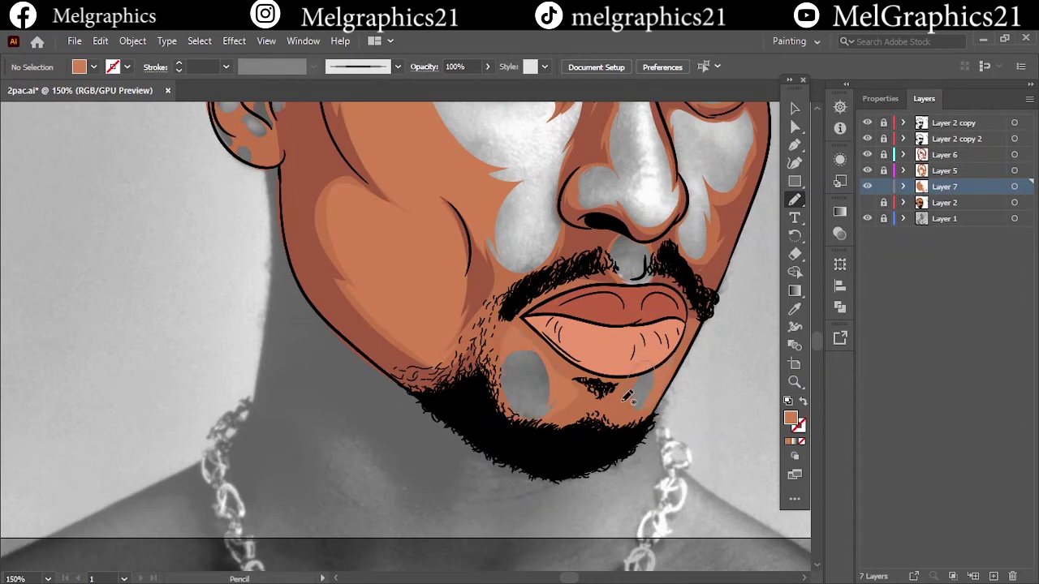
scroll(428, 453, up, 10)
scroll(476, 371, up, 3)
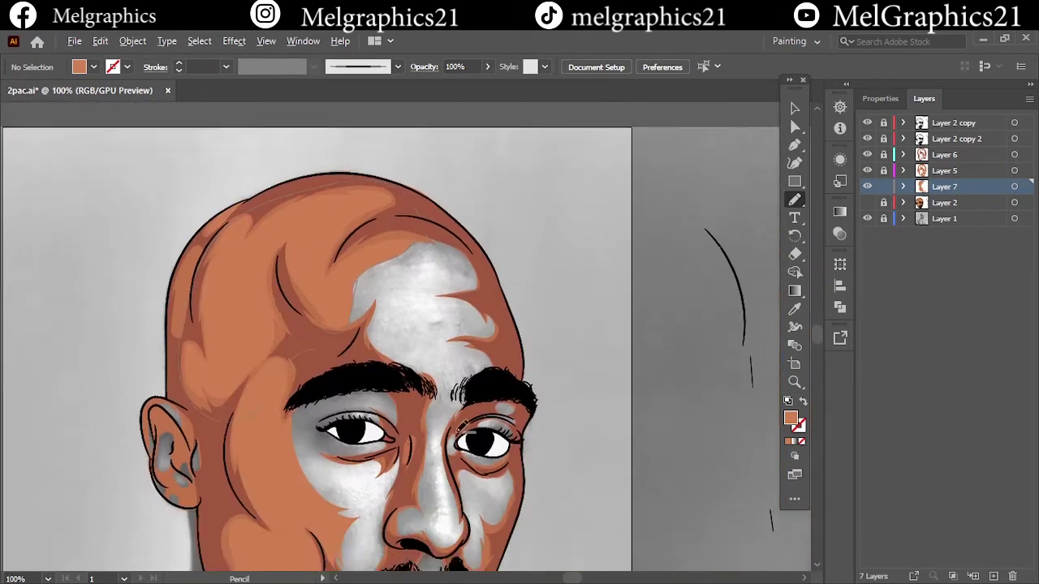
scroll(449, 233, up, 3)
drag(347, 372, 345, 374)
scroll(440, 227, down, 6)
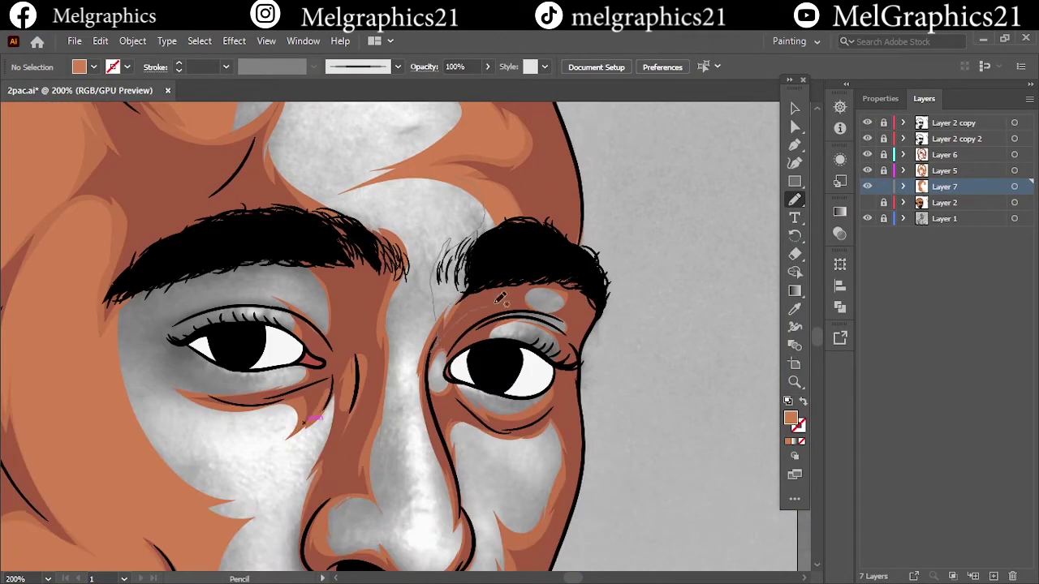
scroll(365, 219, down, 5)
scroll(323, 191, up, 3)
scroll(322, 191, left, 5)
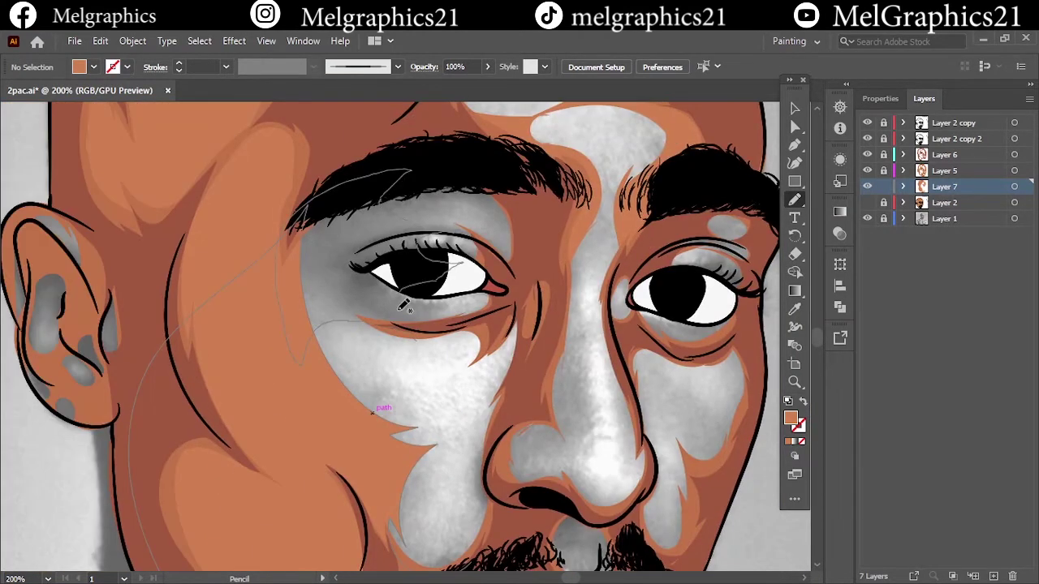
- Cover the left eye socket and nose bridge in orange, toggling the reference to check coverage
drag(404, 305, 402, 307)
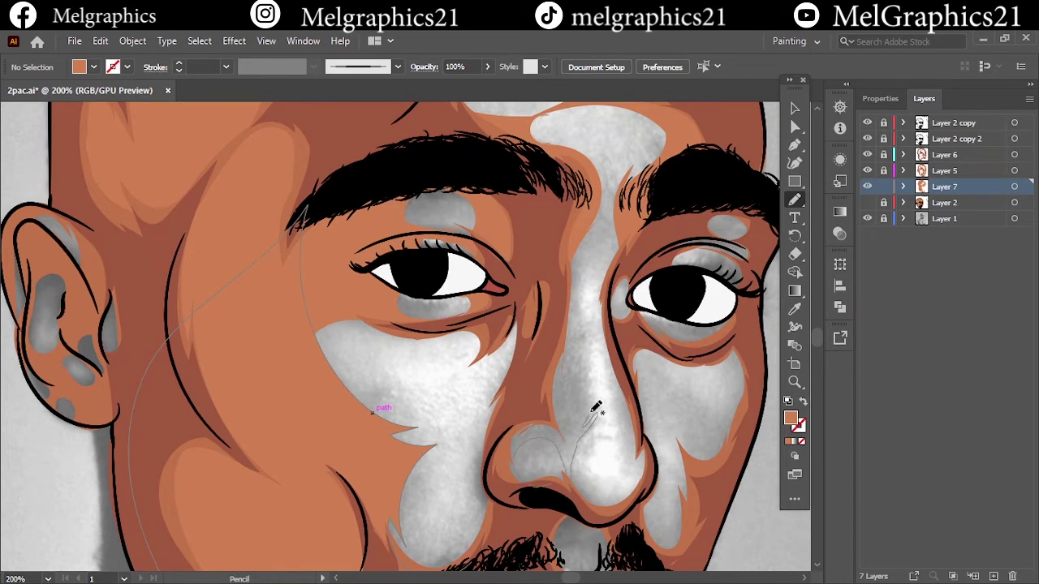
drag(594, 410, 623, 494)
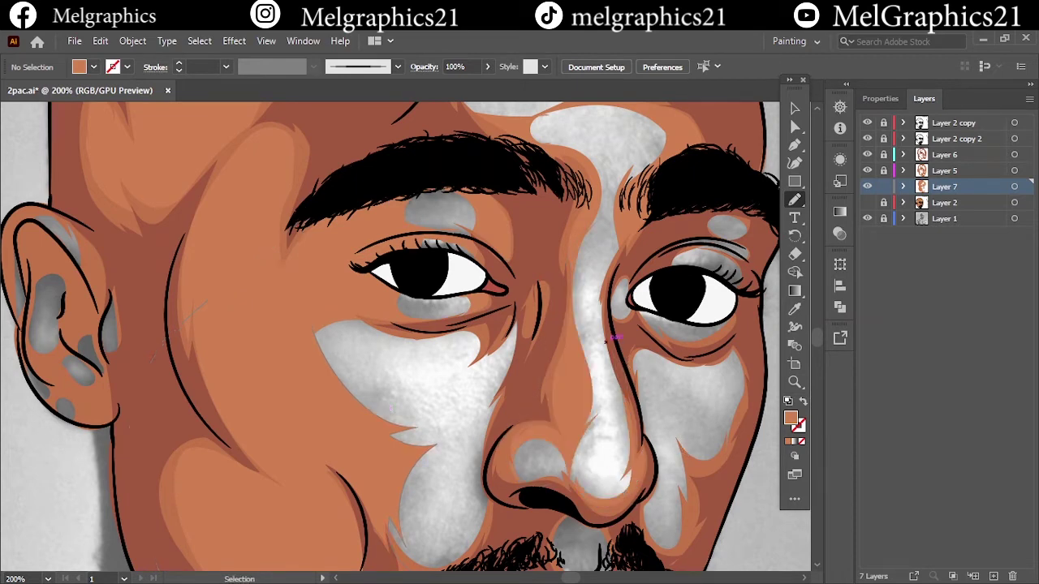
key(ctrl+0)
click(867, 218)
click(867, 218)
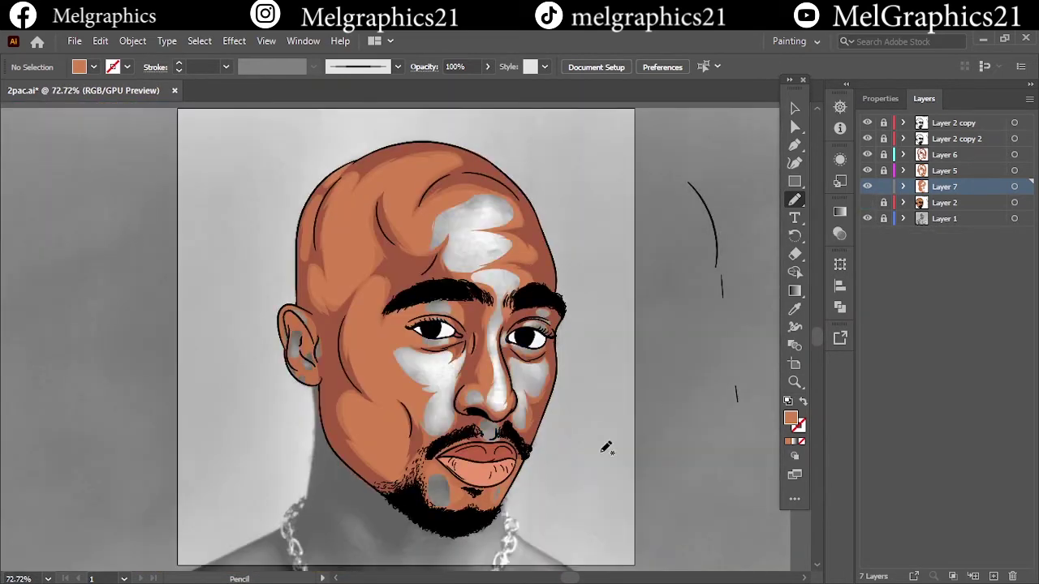
- Fill the remaining nose area with a lighter orange shape
key(ctrl+plus)
key(ctrl+plus)
key(ctrl+plus)
drag(568, 440, 495, 333)
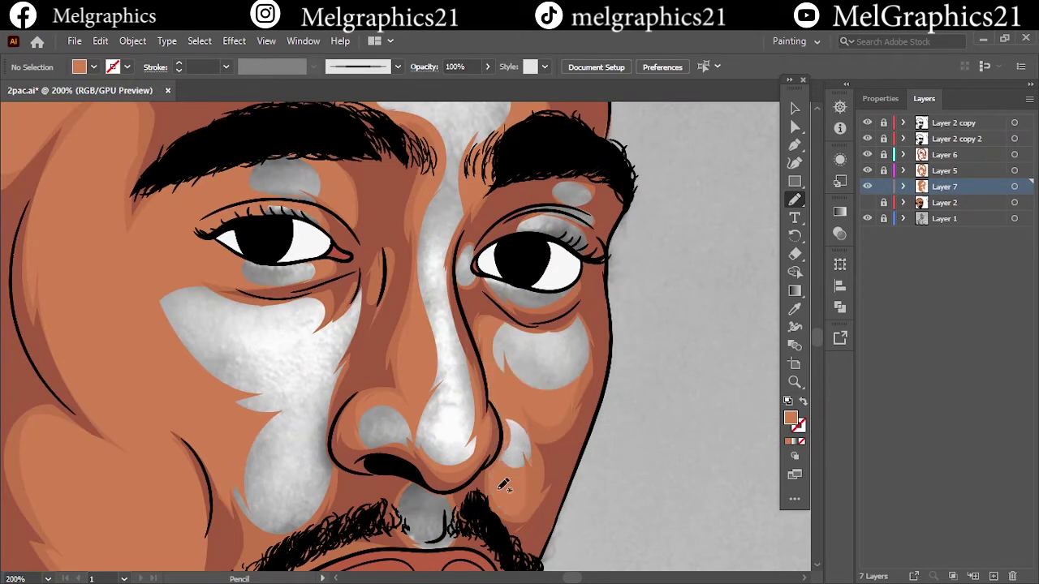
scroll(416, 234, up, 5)
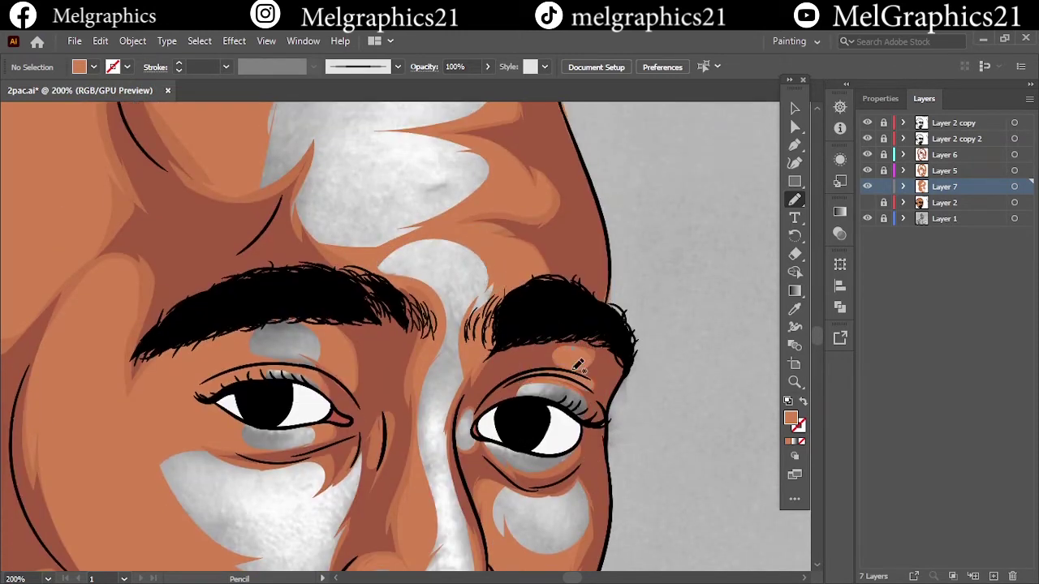
scroll(578, 367, up, 5)
key(ctrl+0)
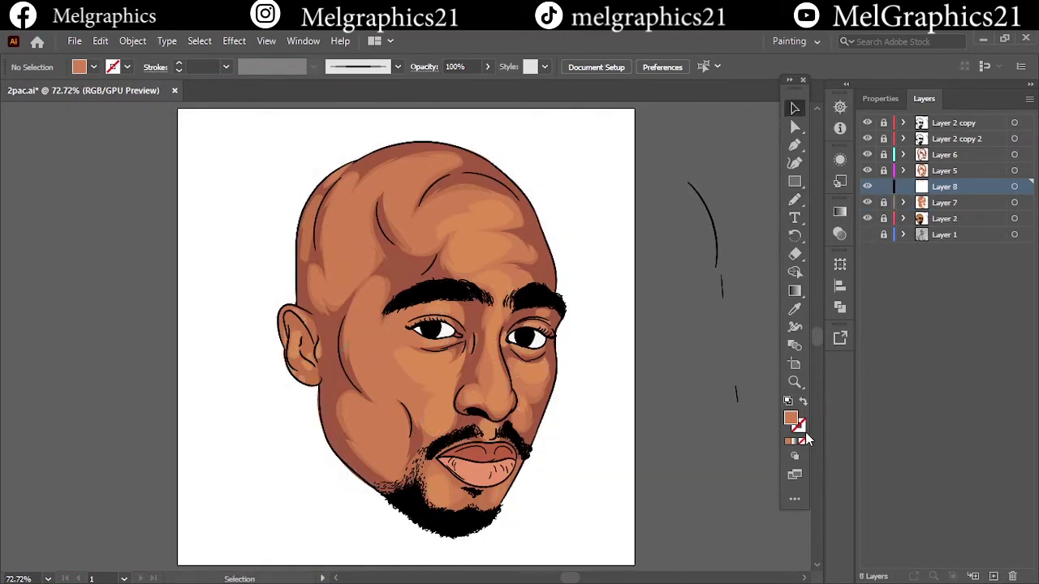
- Sample the medium brown C1734C from the artwork as the fill colour
double_click(791, 418)
click(886, 219)
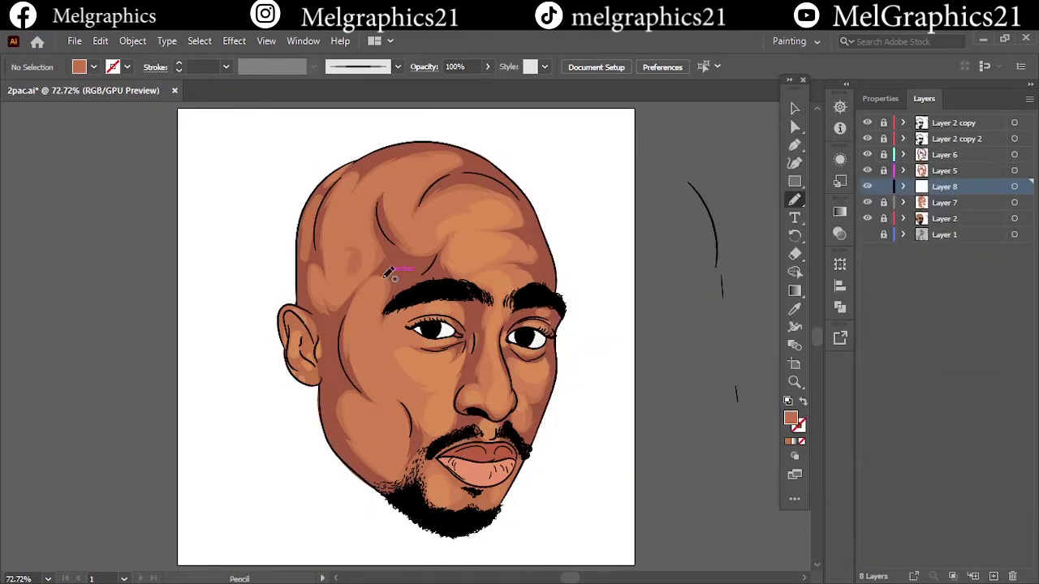
key(i)
click(416, 297)
double_click(792, 418)
scroll(381, 310, up, 3)
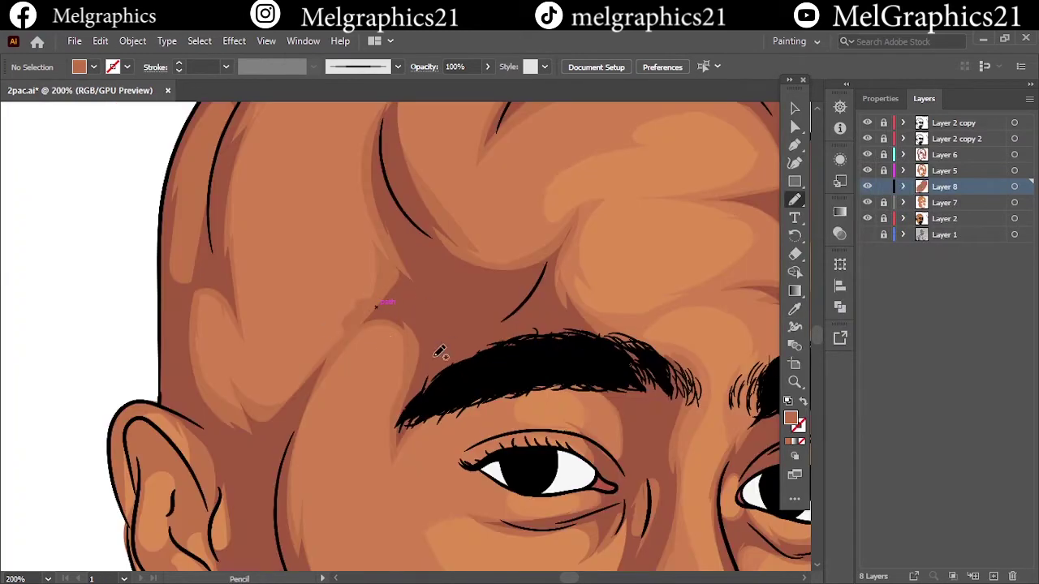
scroll(381, 302, down, 5)
key(n)
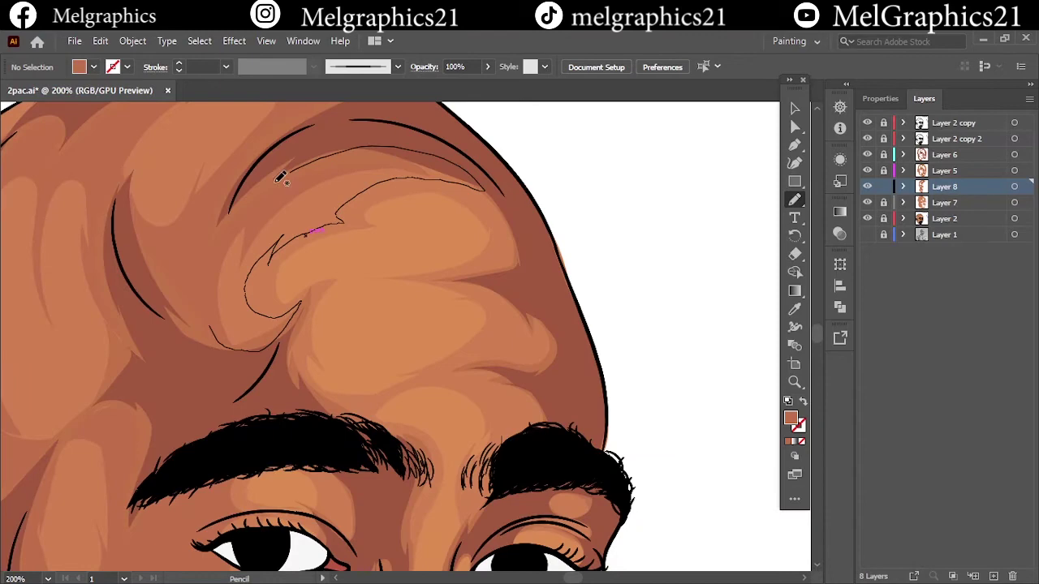
- Sketch a trial forehead shading stroke, then undo it and the nose strokes
drag(417, 274, 501, 297)
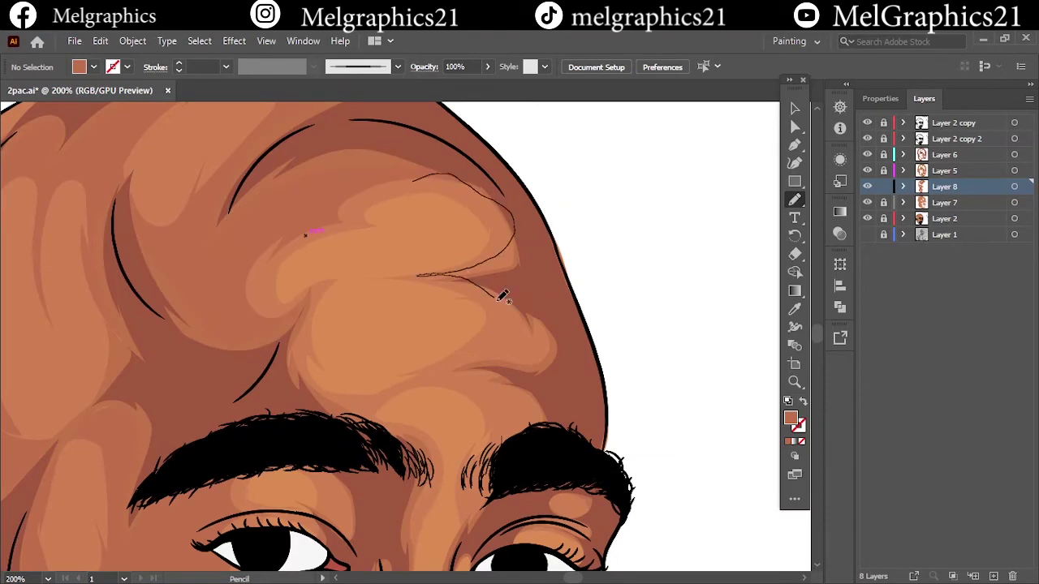
key(ctrl+z)
scroll(318, 286, down, 5)
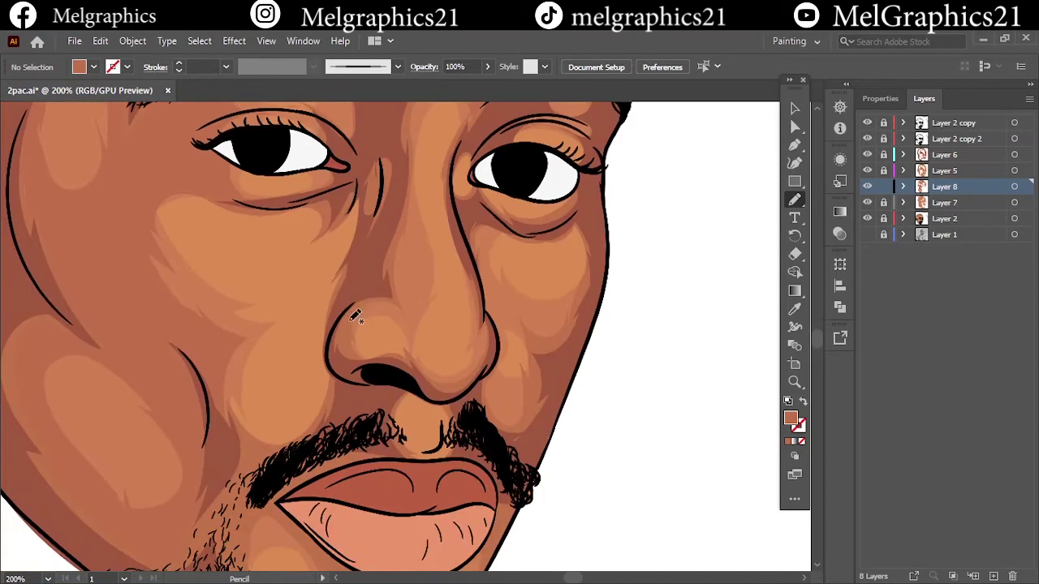
key(ctrl+z)
scroll(405, 325, down, 5)
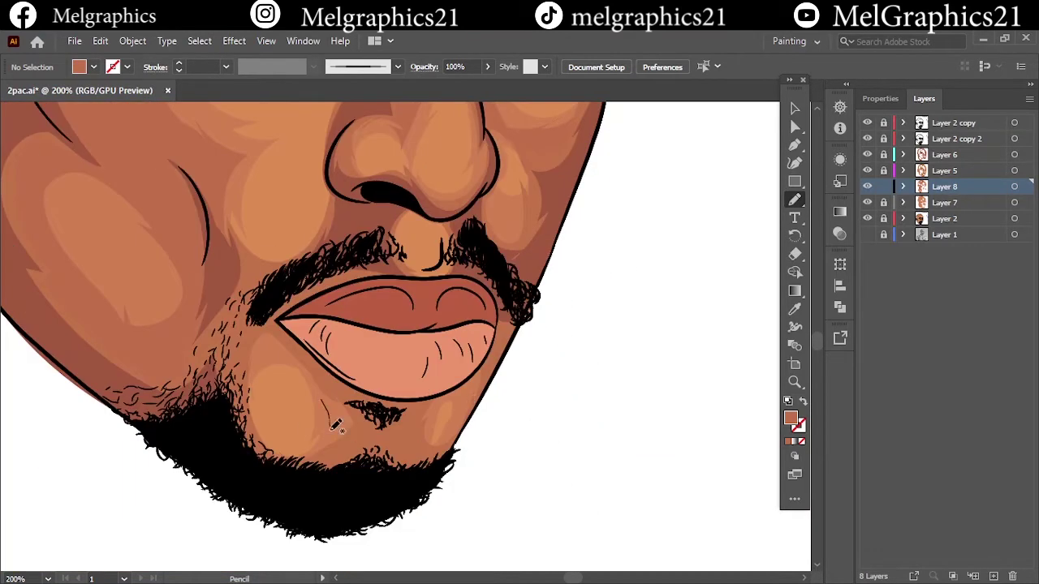
key(ctrl+0)
click(785, 115)
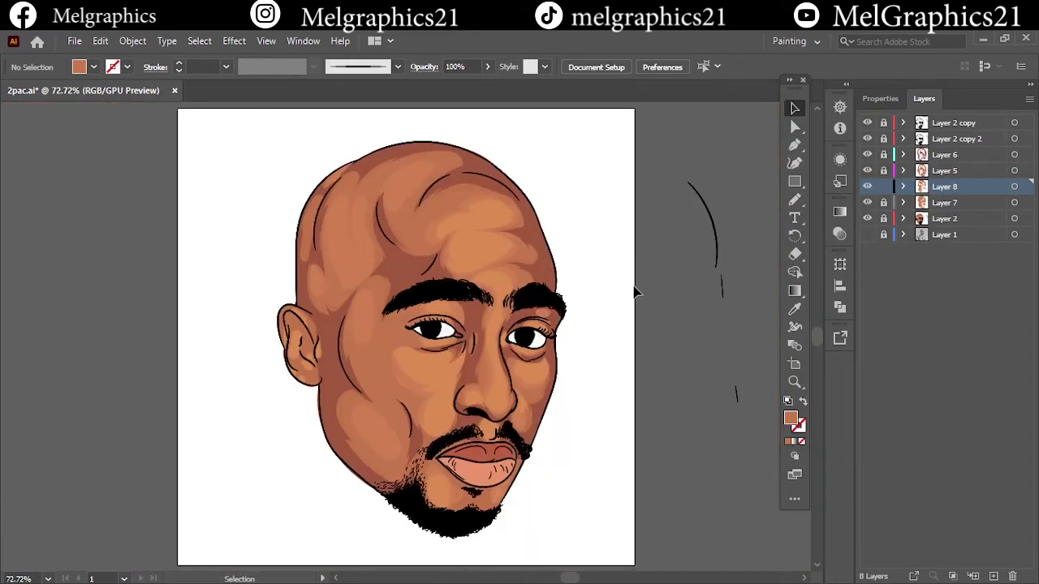
key(ctrl+l)
- Pick a dark reddish-brown fill and shade the scalp top, forehead and area above the left brow
key(i)
double_click(790, 418)
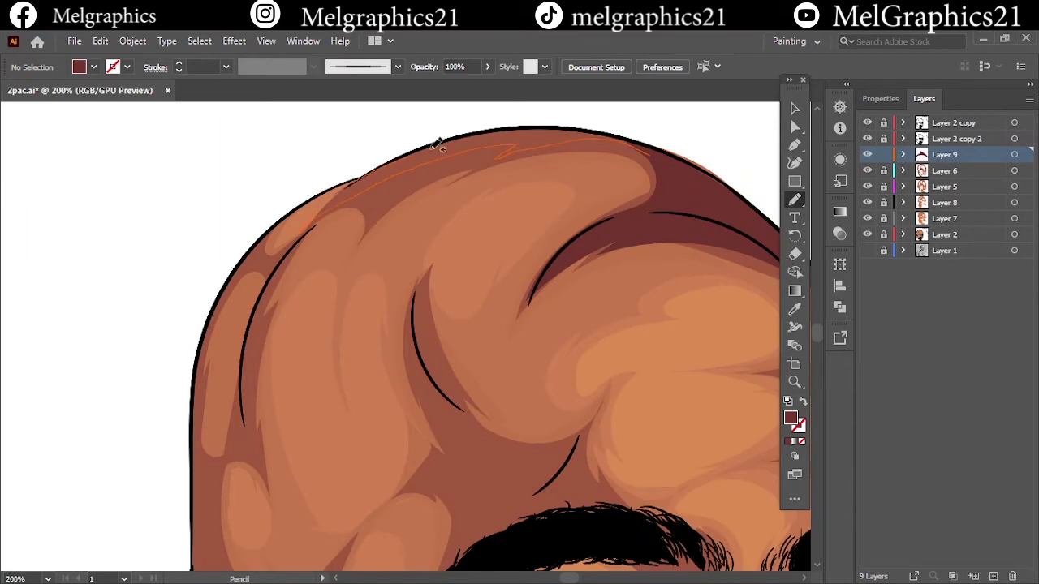
drag(438, 144, 302, 228)
drag(265, 310, 286, 276)
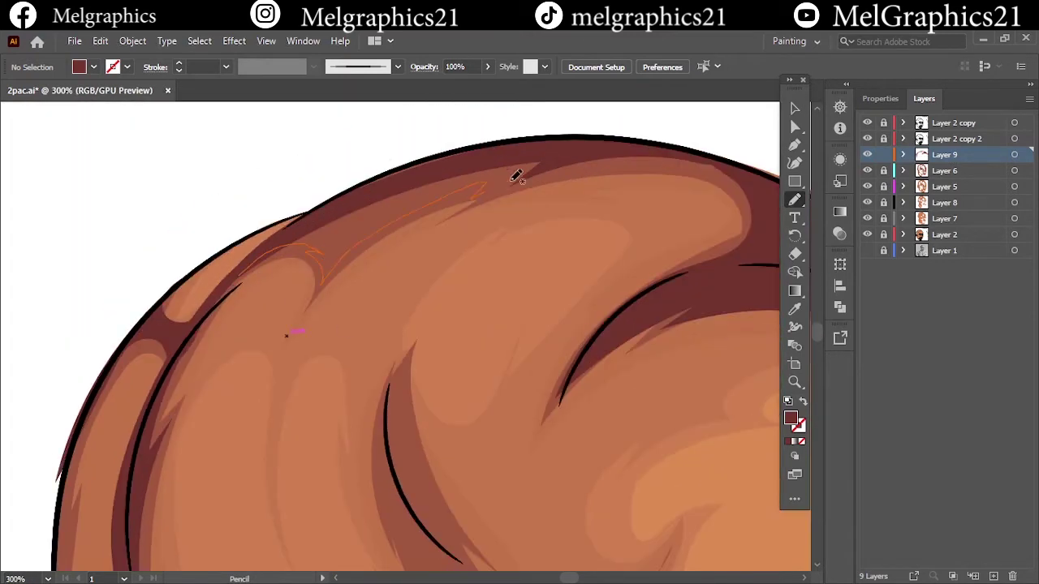
drag(517, 177, 244, 268)
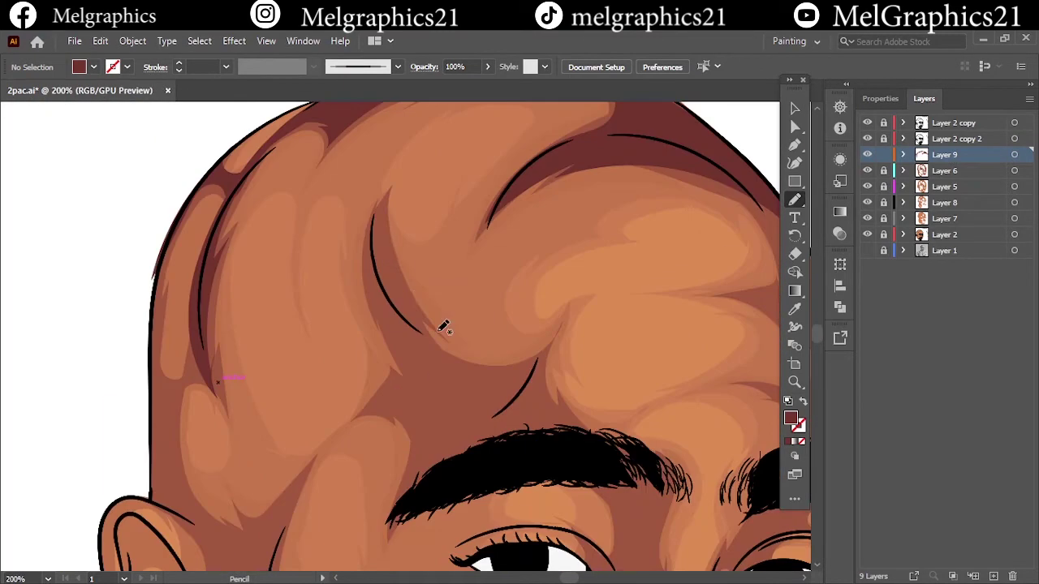
drag(568, 398, 432, 406)
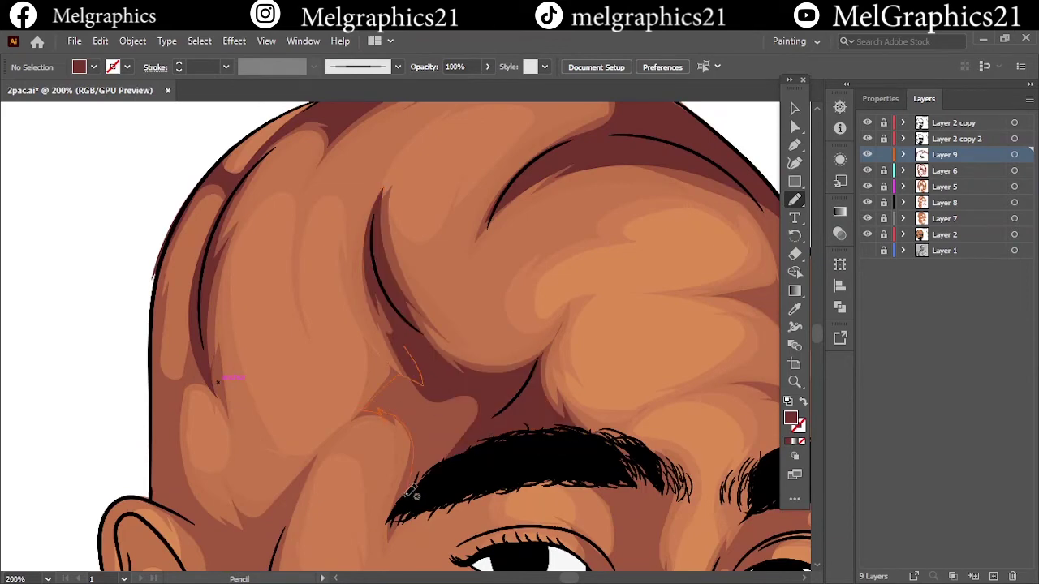
drag(410, 492, 410, 495)
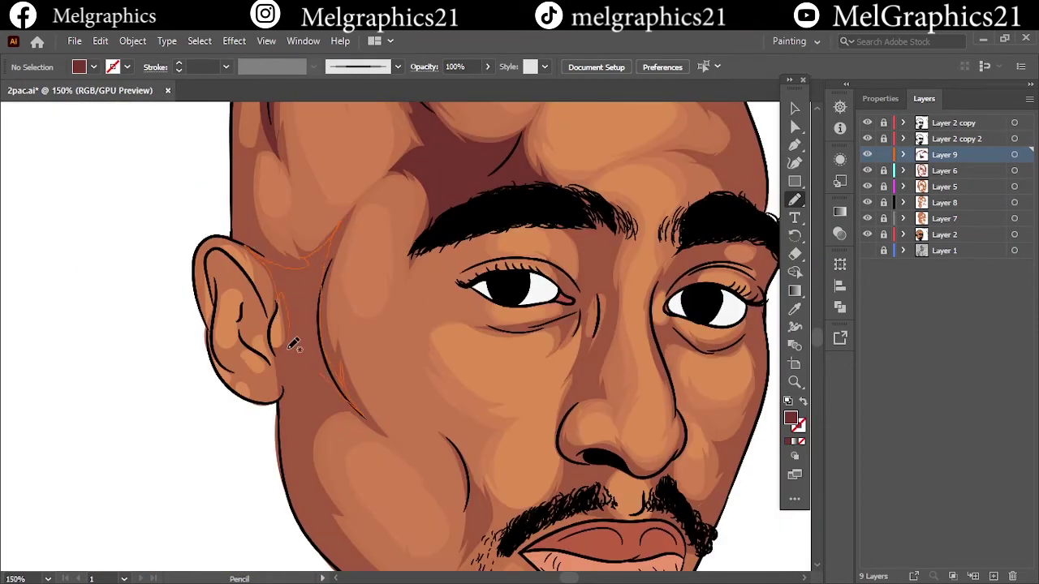
- Draw shadows from temple to ear, down the side of the face, along the jaw and over the ear
drag(310, 459, 307, 455)
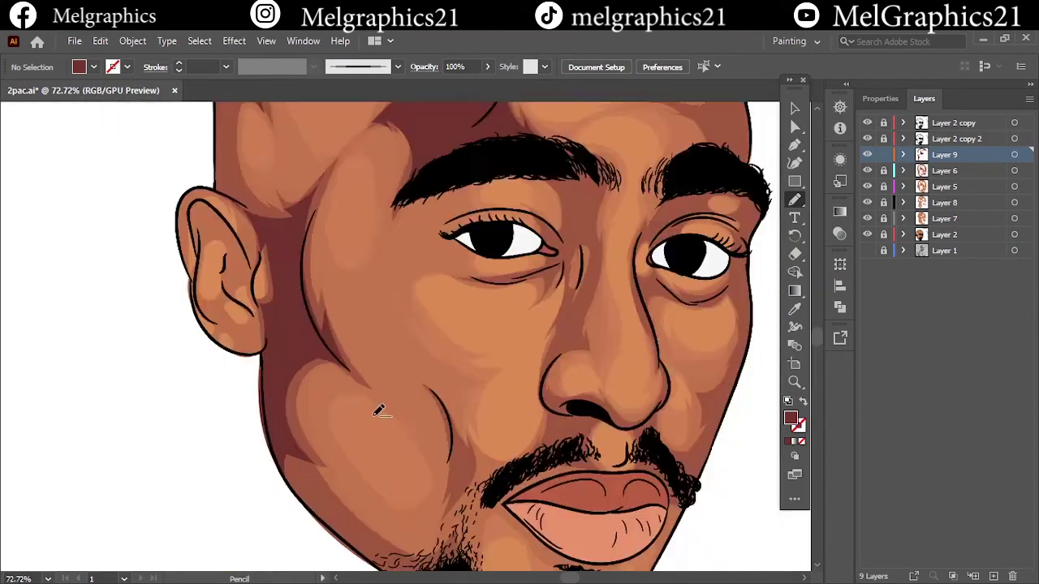
drag(186, 213, 255, 276)
drag(411, 478, 412, 479)
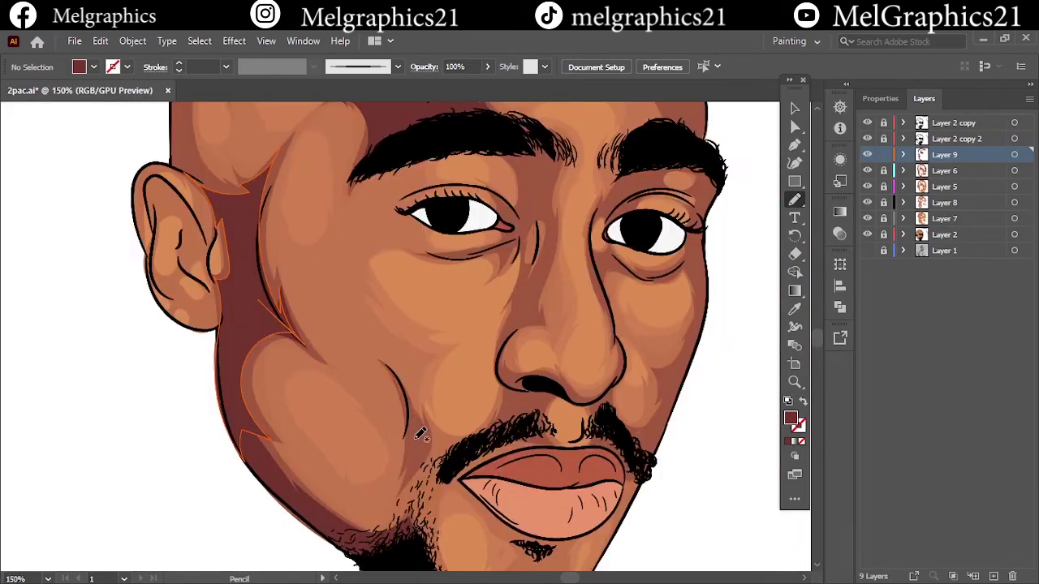
drag(437, 440, 437, 441)
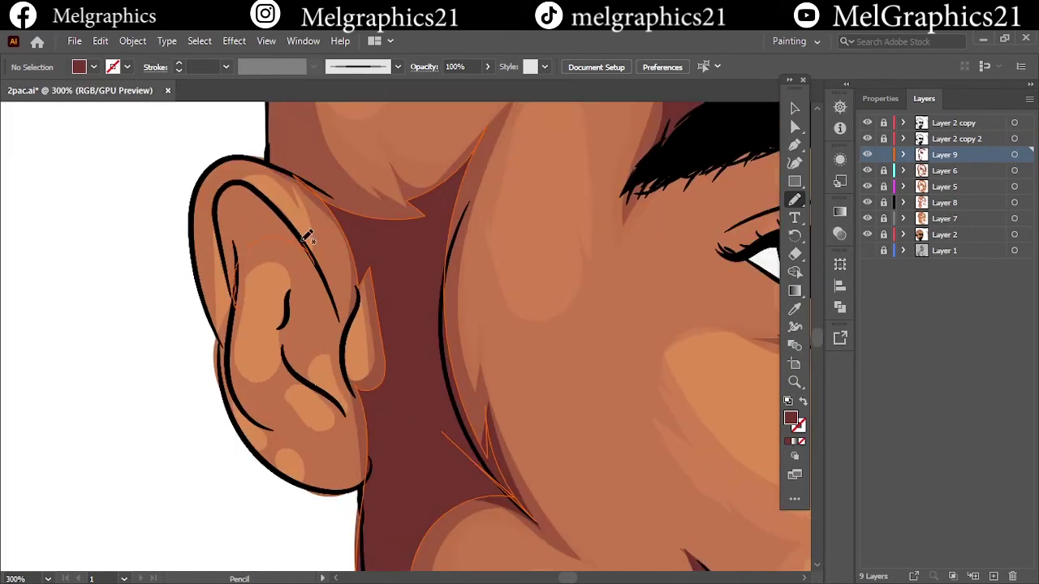
drag(308, 237, 239, 330)
drag(279, 449, 280, 451)
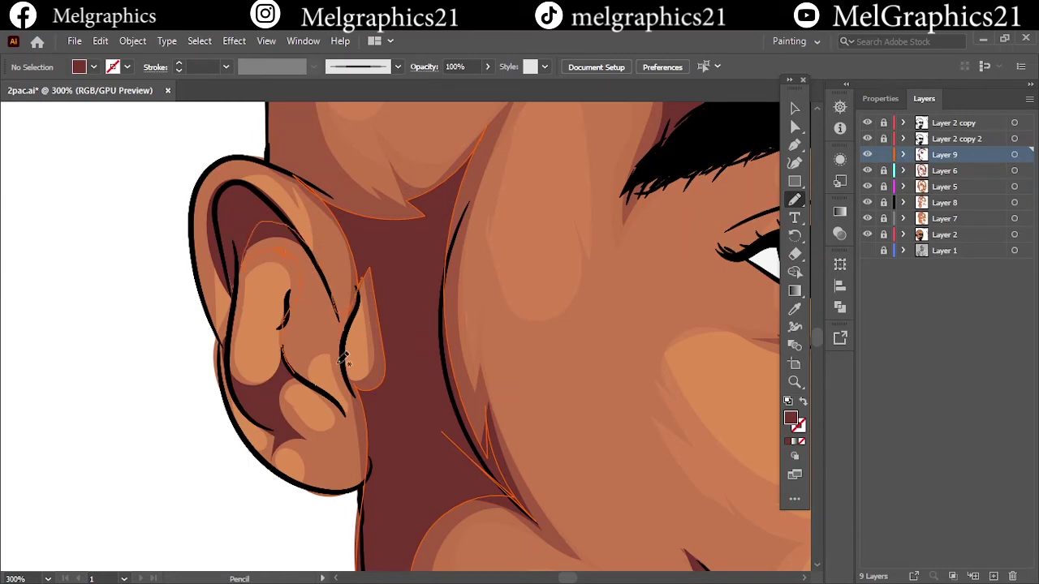
drag(343, 360, 366, 425)
- Shade the upper cheek above the ear and the right edge of the forehead
key(ctrl+0)
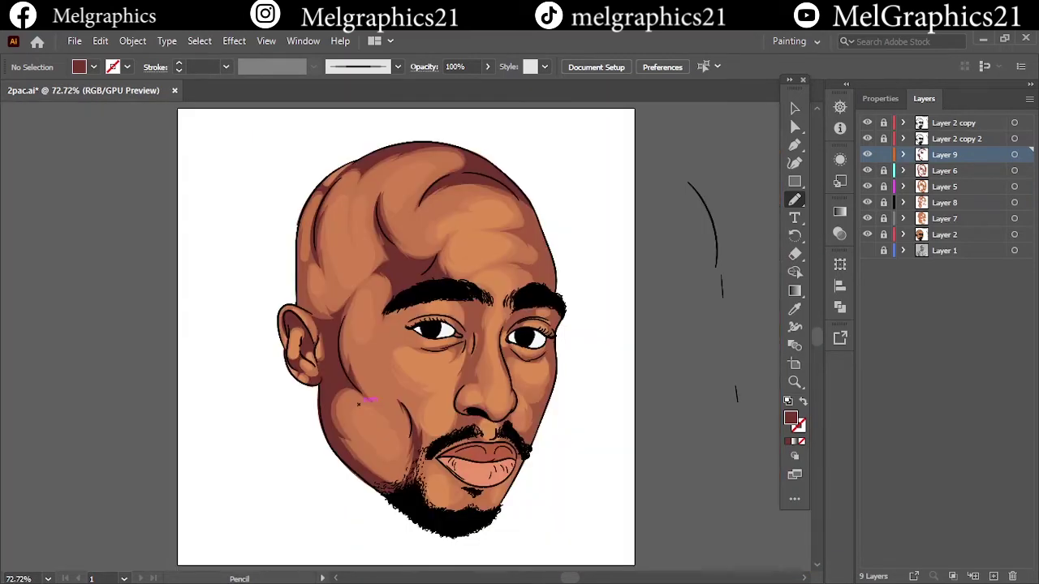
scroll(306, 268, up, 4)
drag(283, 349, 282, 349)
key(ctrl+0)
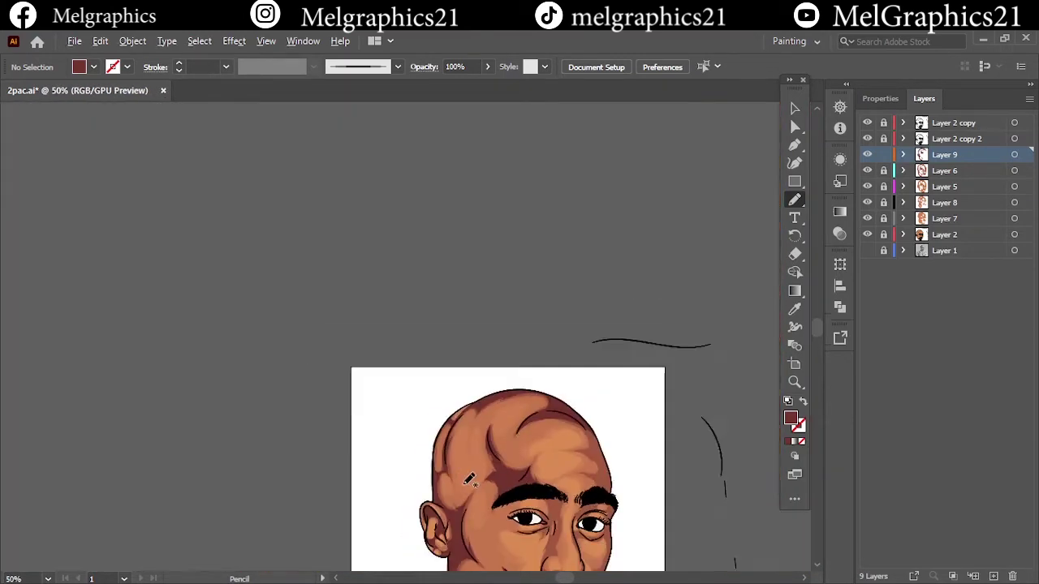
scroll(494, 460, up, 4)
drag(557, 371, 557, 371)
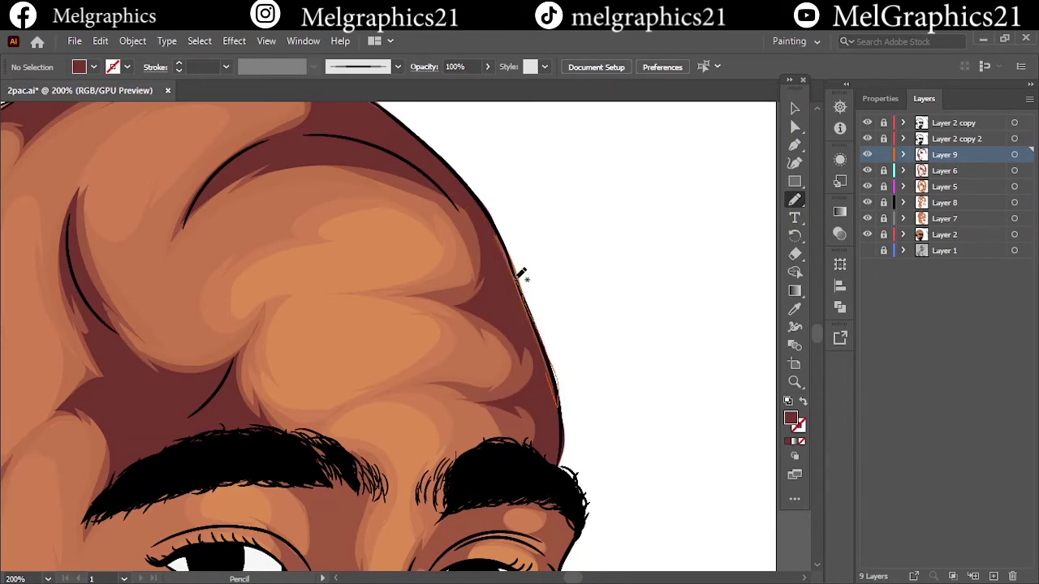
key(ctrl+0)
scroll(513, 483, up, 5)
key(ctrl+0)
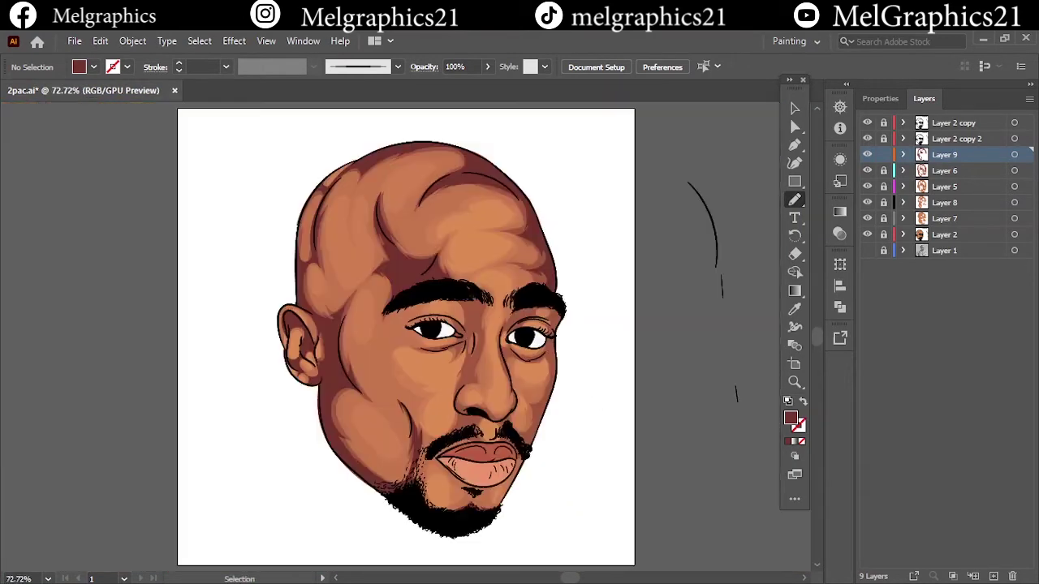
scroll(528, 337, up, 5)
scroll(499, 366, up, 3)
- Add the dark shadow shape around the right eye
drag(461, 280, 461, 280)
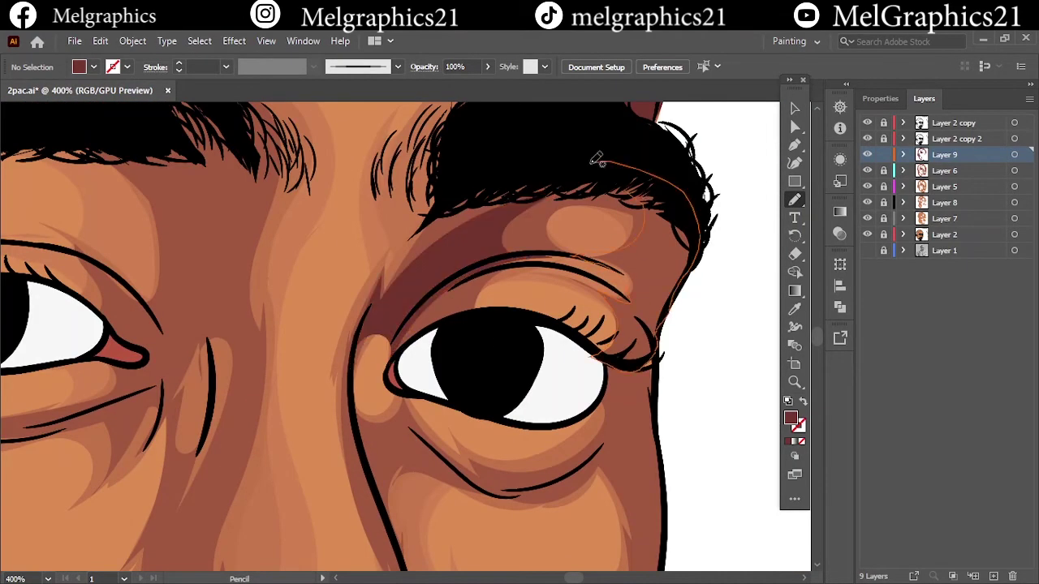
scroll(598, 158, down, 3)
drag(572, 210, 605, 237)
drag(670, 314, 670, 314)
key(ctrl+0)
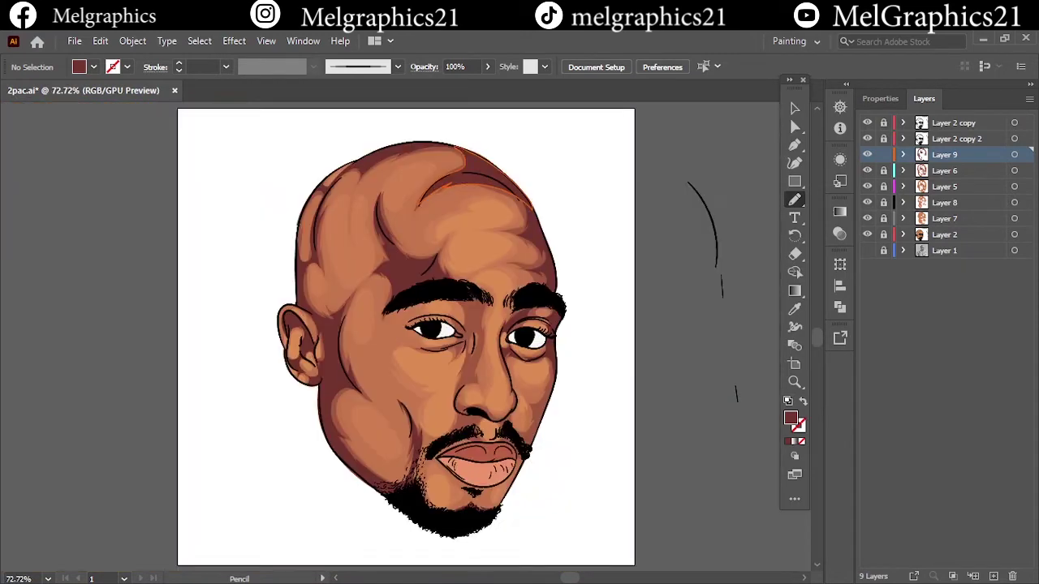
scroll(583, 224, up, 5)
- Shade the cheek beside the mustache and around the left eyebrow
drag(556, 331, 555, 331)
scroll(555, 332, down, 3)
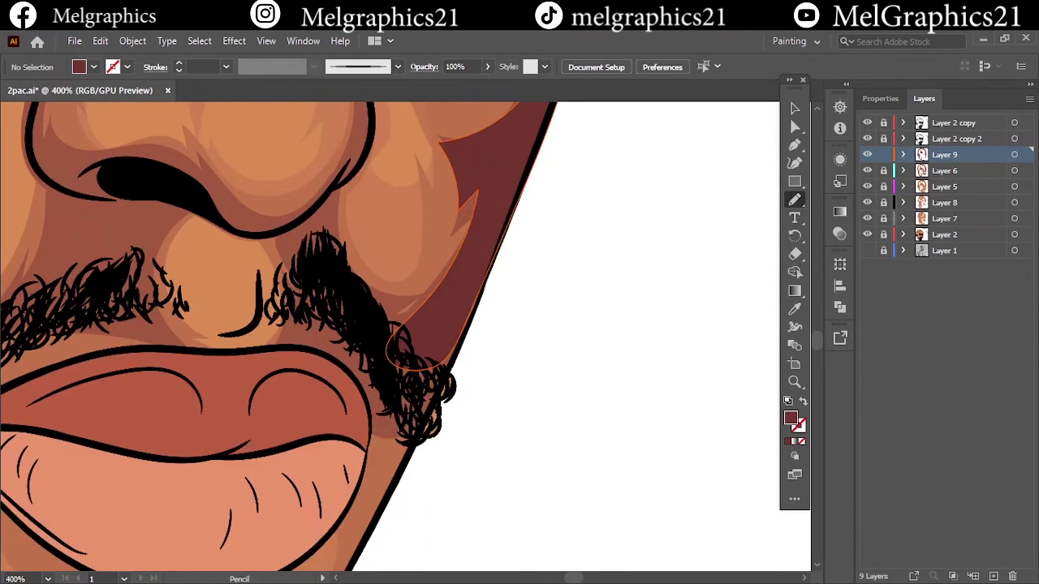
drag(427, 403, 427, 403)
scroll(427, 404, up, 3)
scroll(442, 280, left, 3)
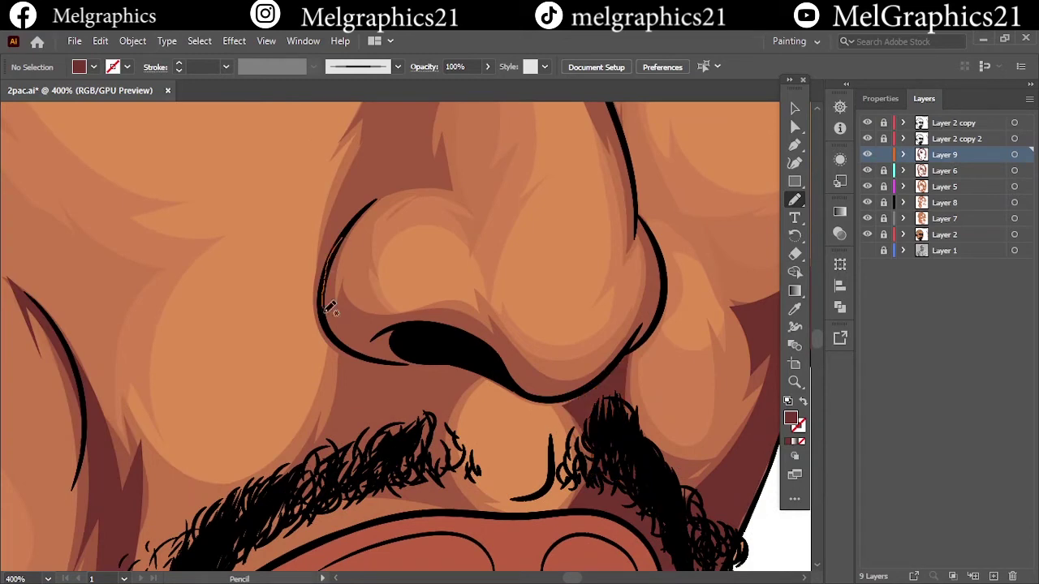
key(ctrl+0)
scroll(462, 309, up, 5)
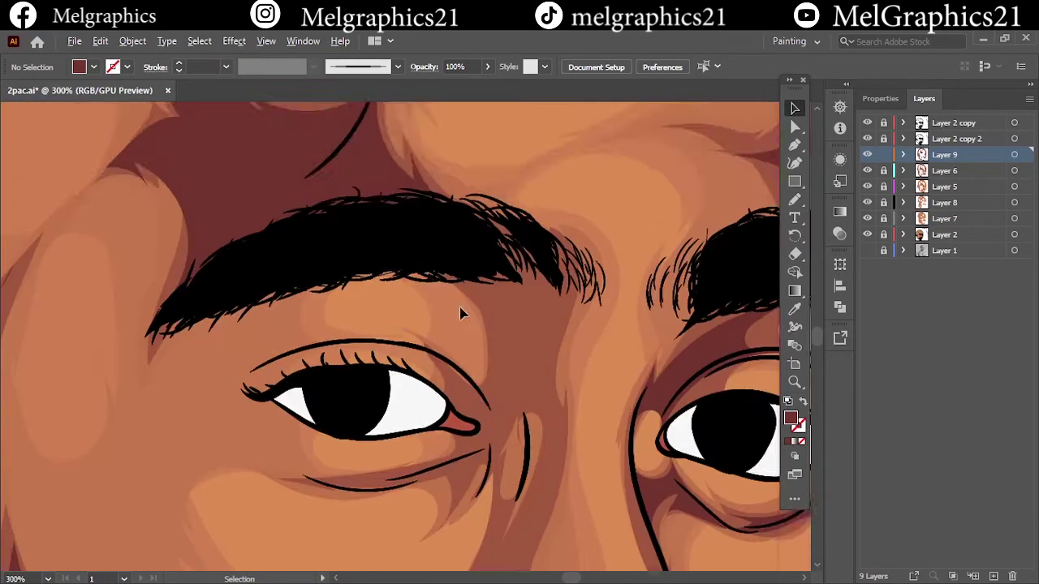
drag(436, 160, 436, 311)
key(ctrl+0)
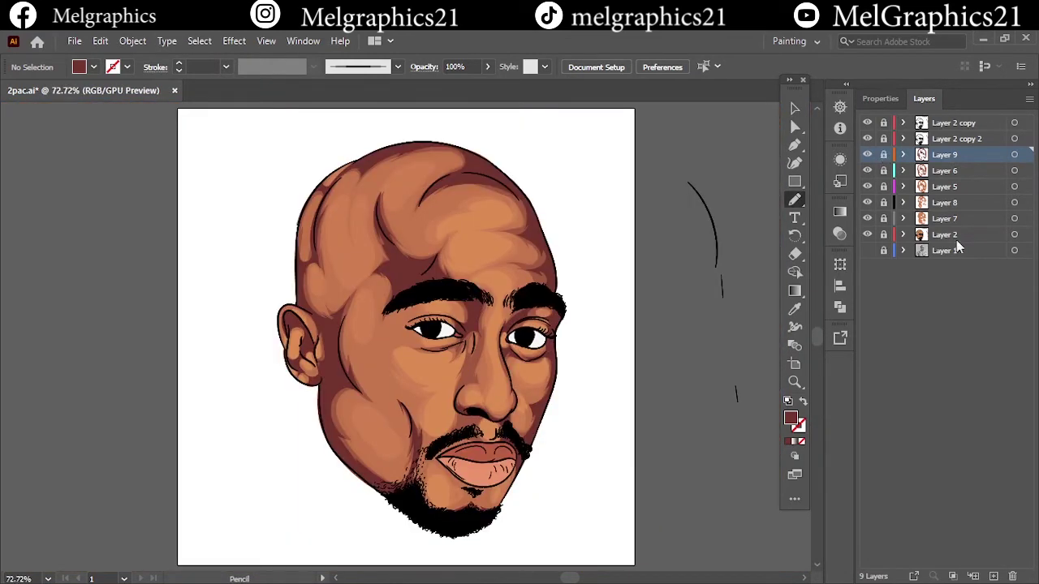
- Add a new highlight layer with a light orange fill, showing the reference photo
click(944, 234)
key(ctrl+l)
double_click(791, 419)
key(Return)
click(867, 266)
click(944, 250)
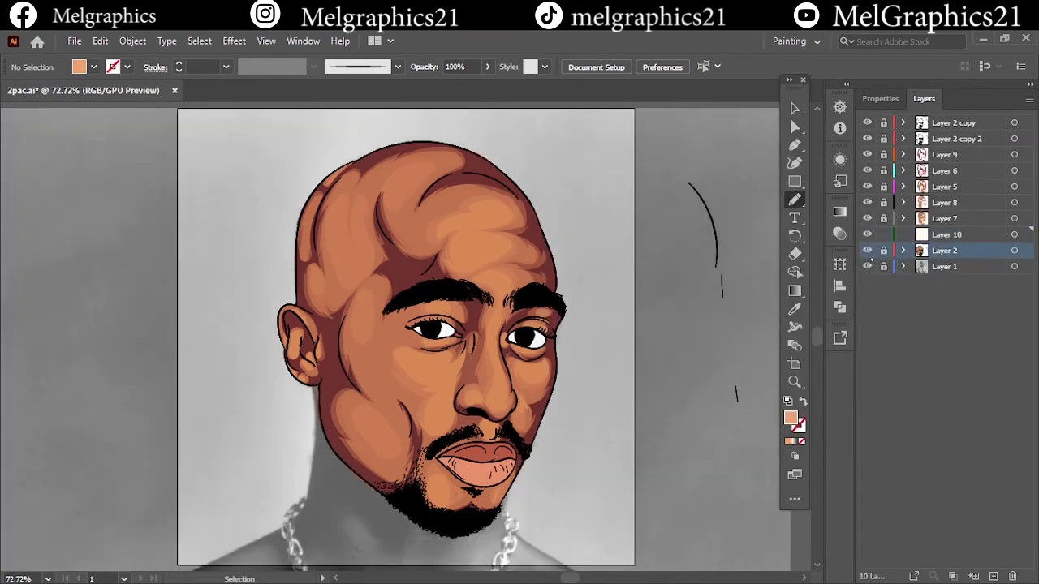
scroll(441, 259, up, 5)
- Draw light orange highlights on the left cheek, nose, right cheek and forehead
drag(429, 373, 410, 426)
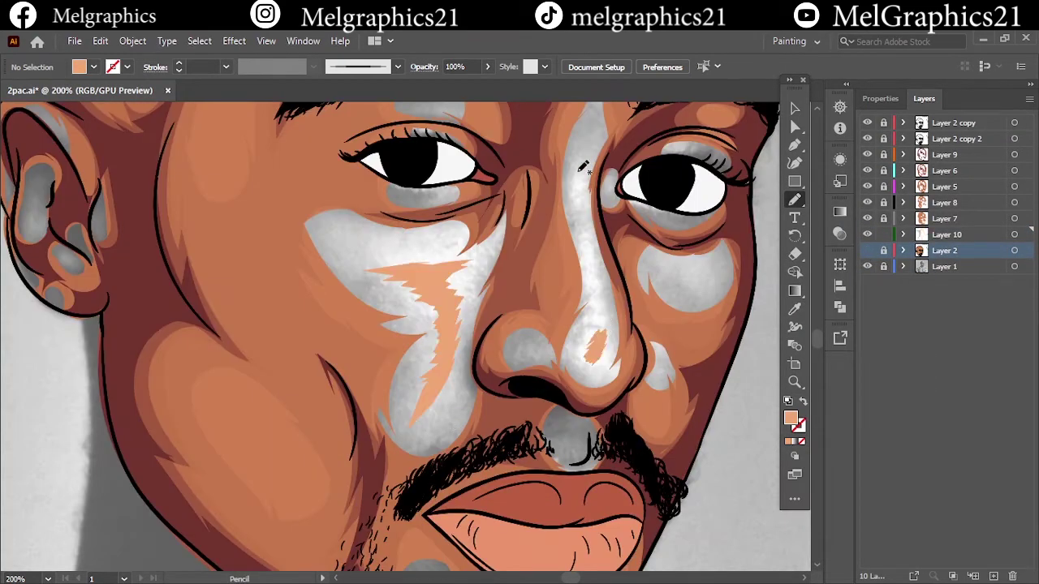
drag(590, 142, 590, 136)
drag(711, 251, 649, 296)
key(ctrl+0)
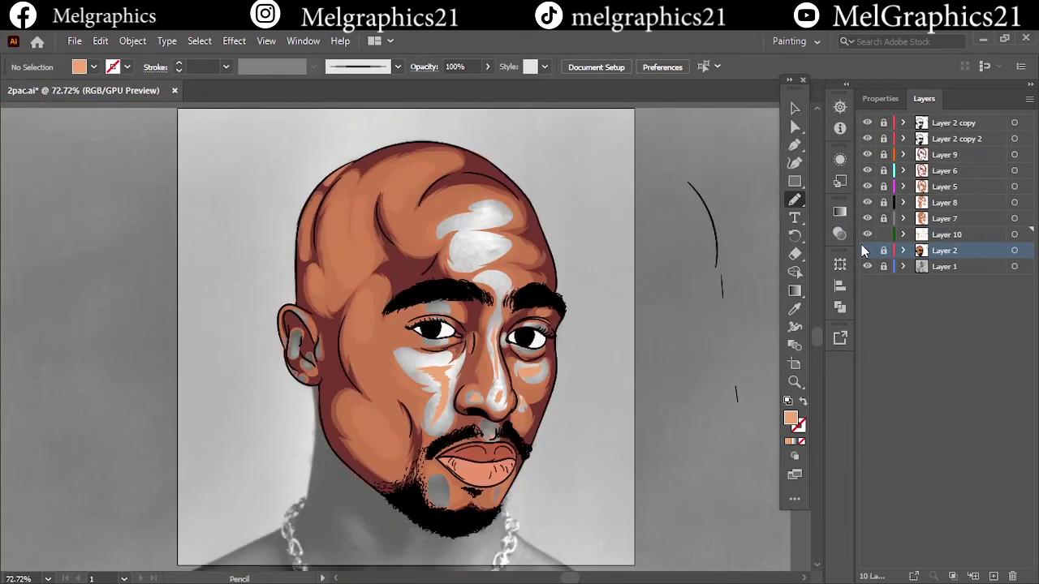
click(867, 266)
scroll(406, 203, up, 5)
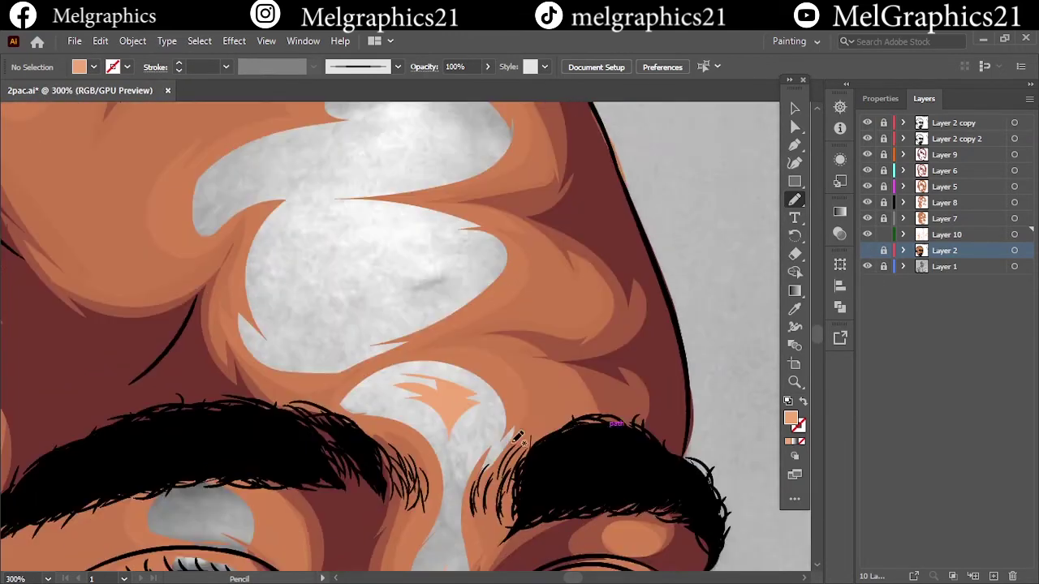
mouse_move(422, 212)
mouse_down()
mouse_move(451, 258)
mouse_move(422, 213)
mouse_up()
drag(239, 283, 371, 349)
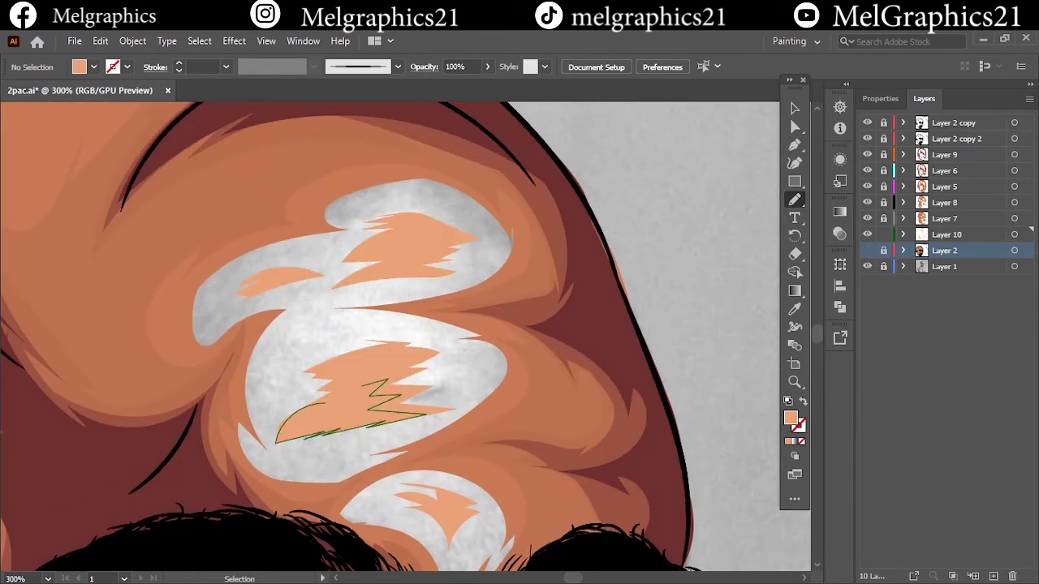
key(ctrl+0)
- Compare with the reference photo and add light orange highlights inside the ear
click(867, 250)
click(867, 266)
click(867, 250)
scroll(439, 481, up, 5)
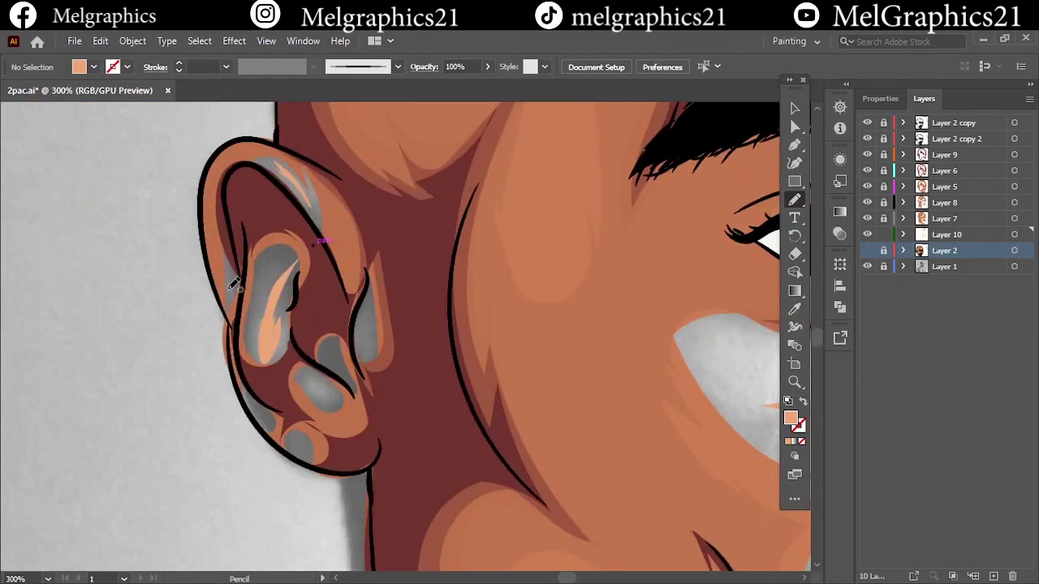
drag(307, 382, 321, 393)
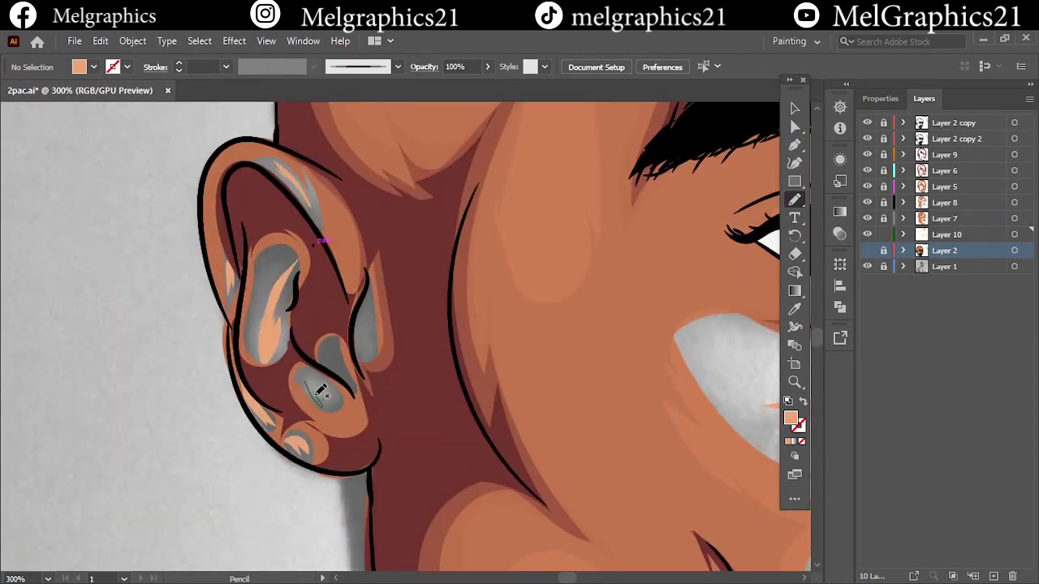
key(ctrl+0)
- With the Selection tool, turn the skin-shading layers' visibility back on
key(v)
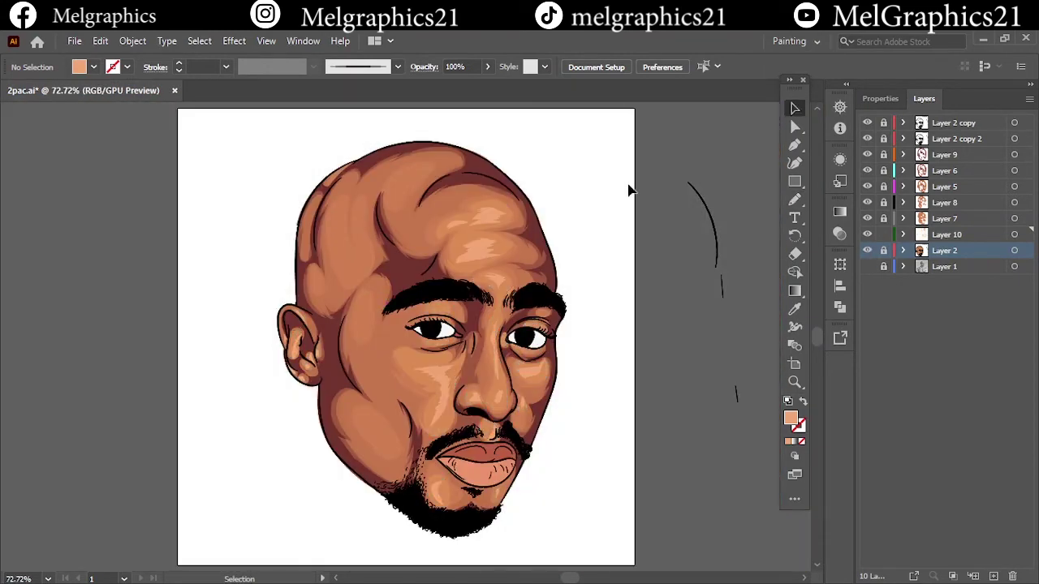
click(867, 265)
drag(867, 234, 867, 154)
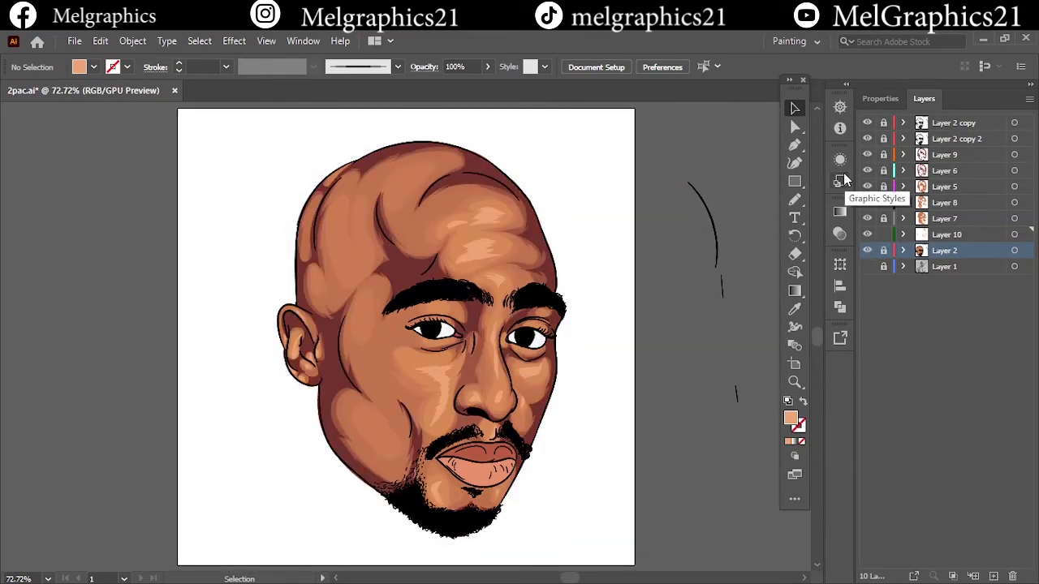
- On a new top layer, draw a purple shadow shape across the eye whites
click(954, 138)
click(994, 575)
scroll(429, 348, up, 5)
key(i)
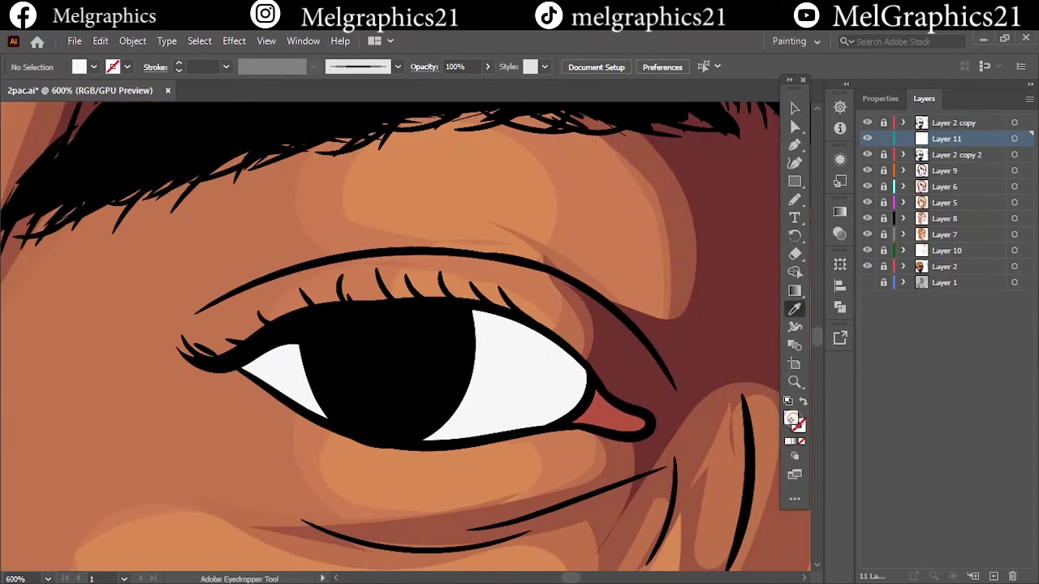
double_click(791, 419)
click(917, 201)
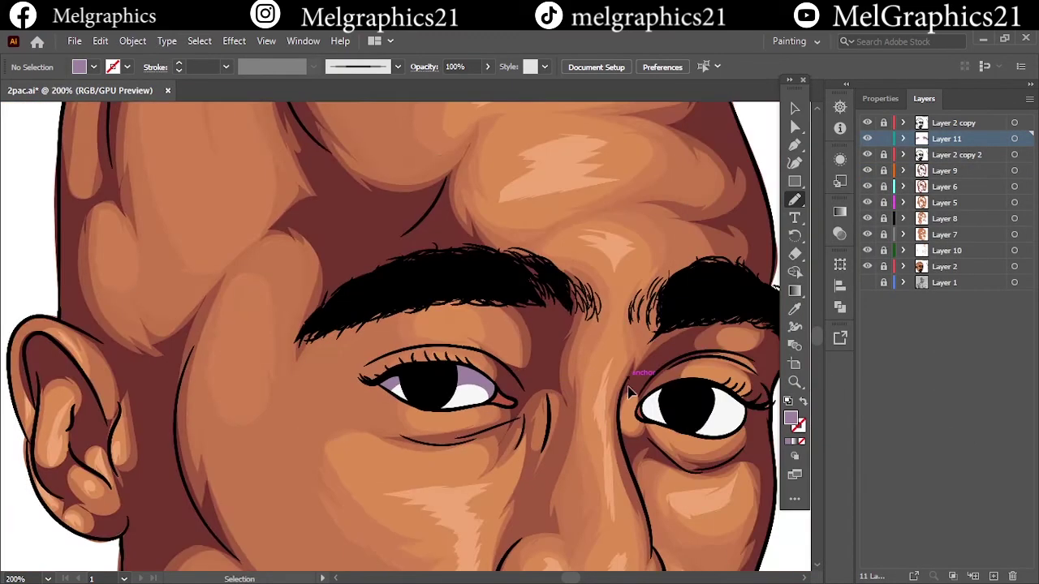
drag(378, 445, 447, 361)
- Hide the colour layers and set a salmon fill sampled from the lower lip
key(ctrl+0)
scroll(527, 455, up, 5)
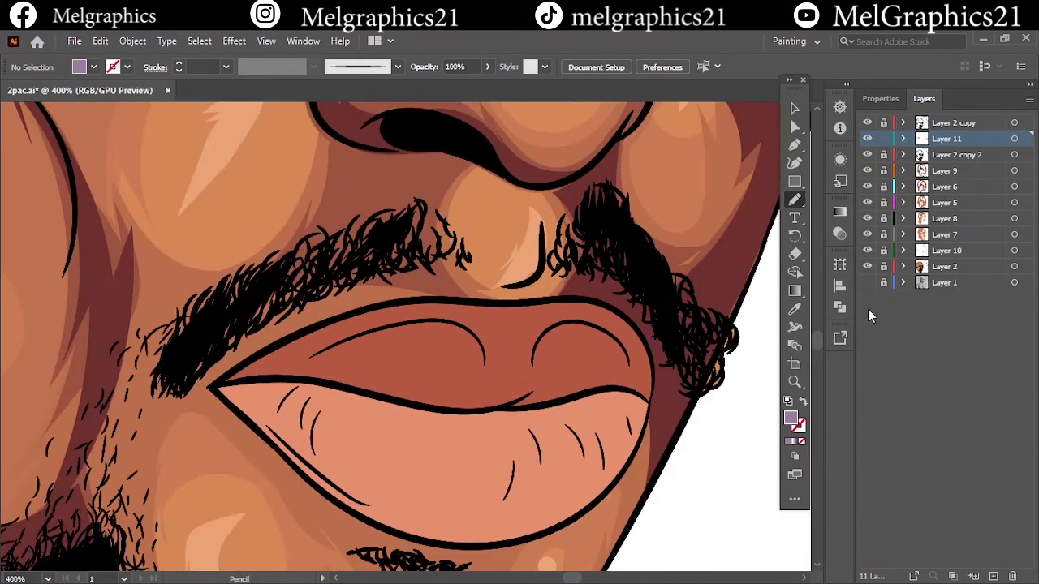
click(867, 266)
drag(868, 160, 870, 257)
key(i)
click(560, 401)
double_click(792, 419)
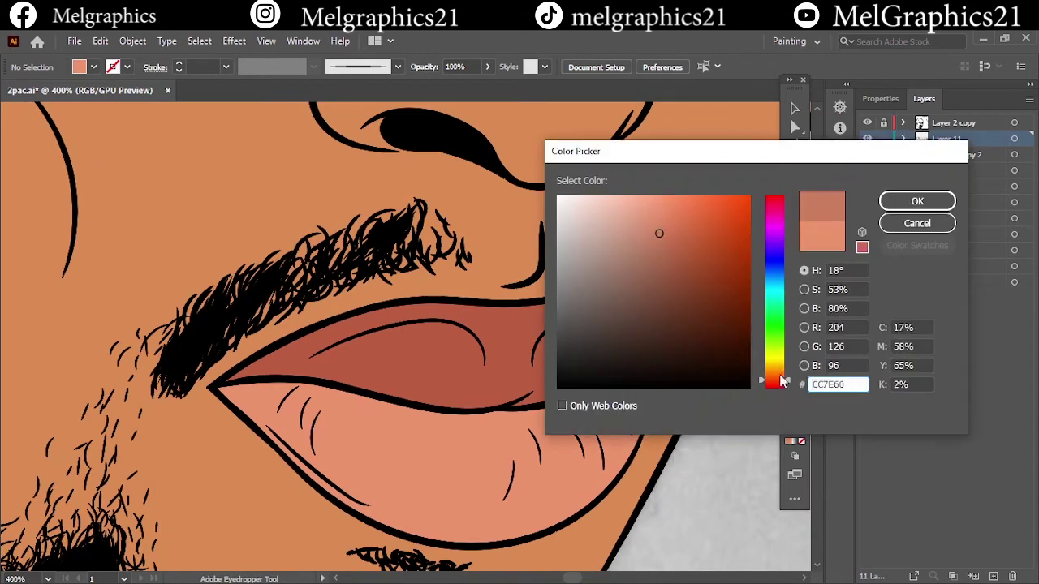
click(920, 222)
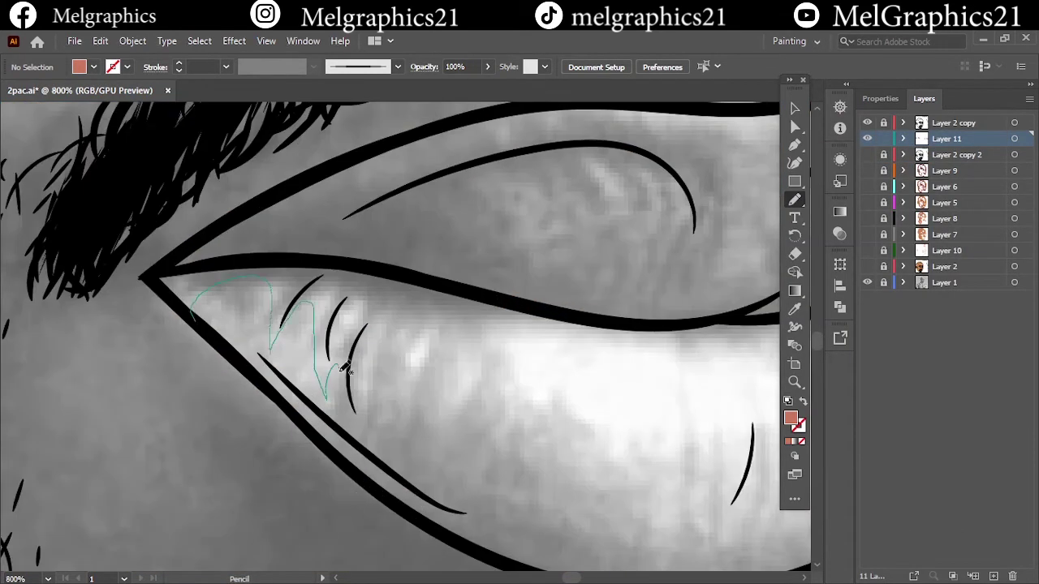
- Fill salmon shading along the lower lip edge and between its creases
drag(345, 368, 294, 352)
drag(550, 560, 365, 359)
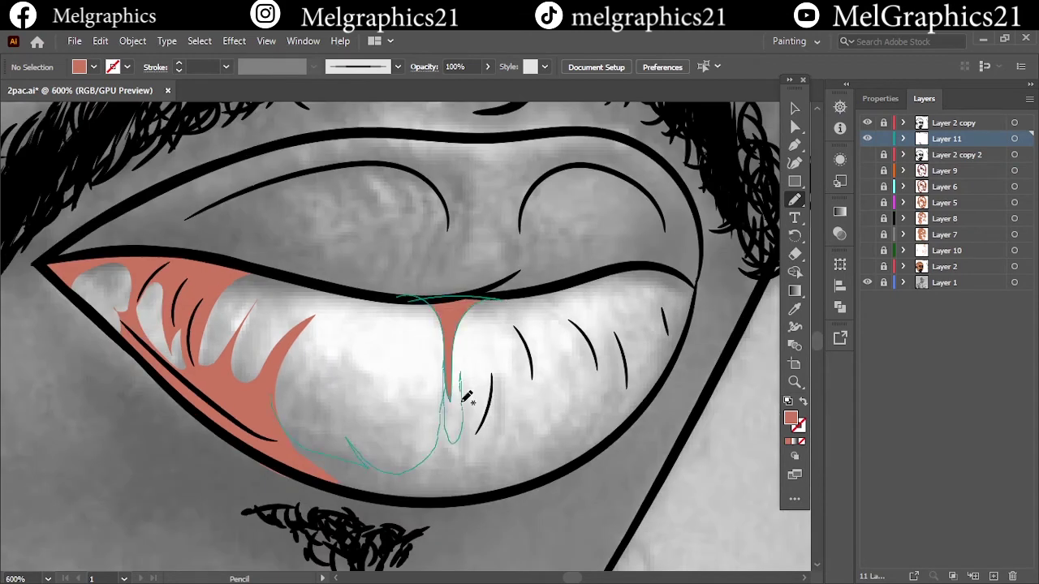
drag(435, 499, 357, 454)
drag(617, 317, 634, 353)
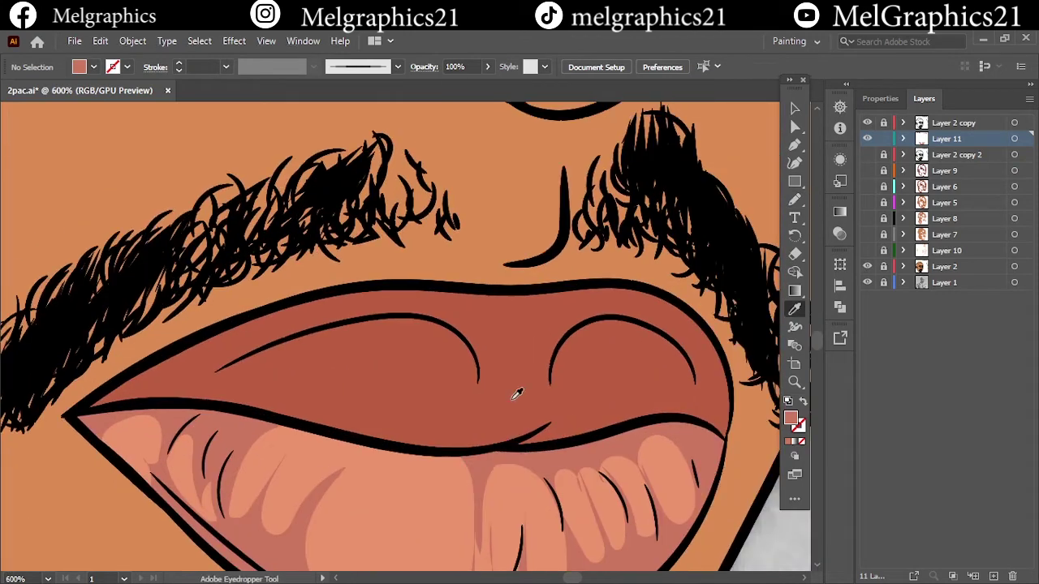
- Sample and darken the upper lip colour, then fill the upper lip dark red
click(515, 394)
double_click(791, 418)
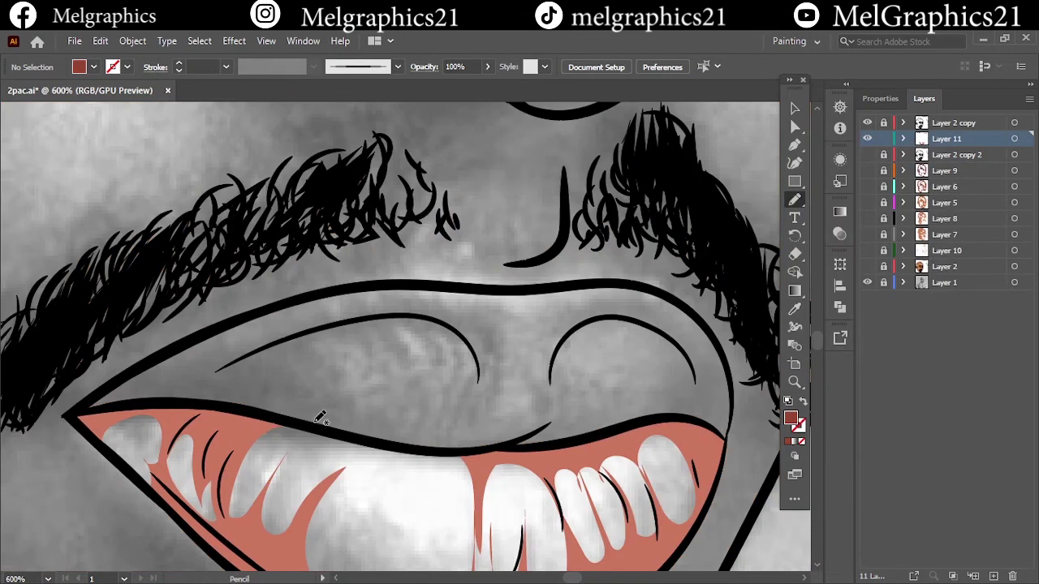
drag(250, 402, 538, 432)
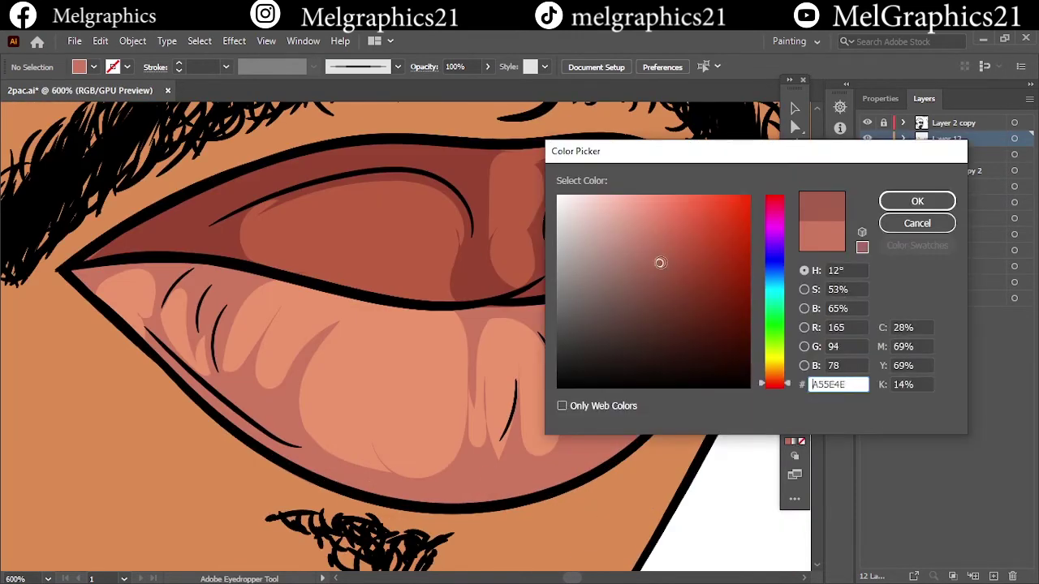
- Draw darker pink shapes around the lower-lip creases and a thin shadow on its left edge
mouse_move(479, 361)
mouse_down()
mouse_move(563, 303)
mouse_move(683, 311)
mouse_up()
drag(699, 274, 630, 289)
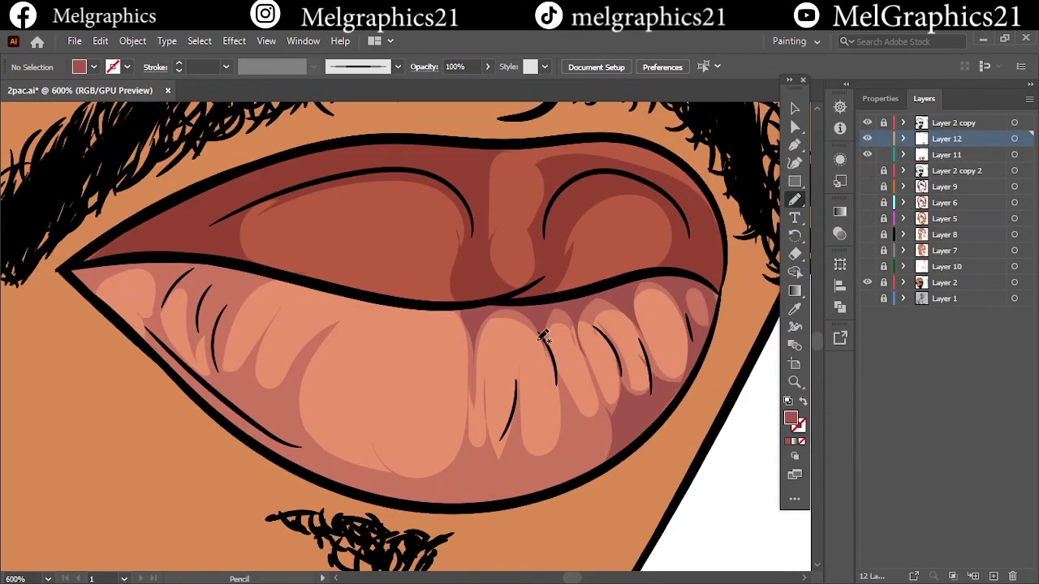
drag(590, 416, 605, 382)
scroll(276, 341, up, 2)
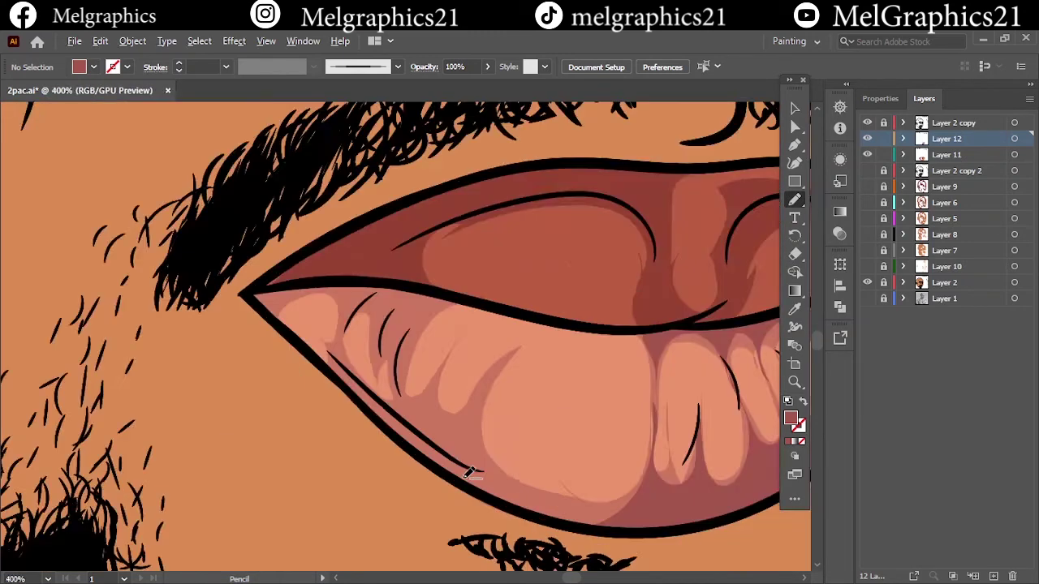
drag(390, 442, 276, 341)
drag(451, 475, 454, 481)
- Add one more closed darker shading shape on the lower lip
key(ctrl+0)
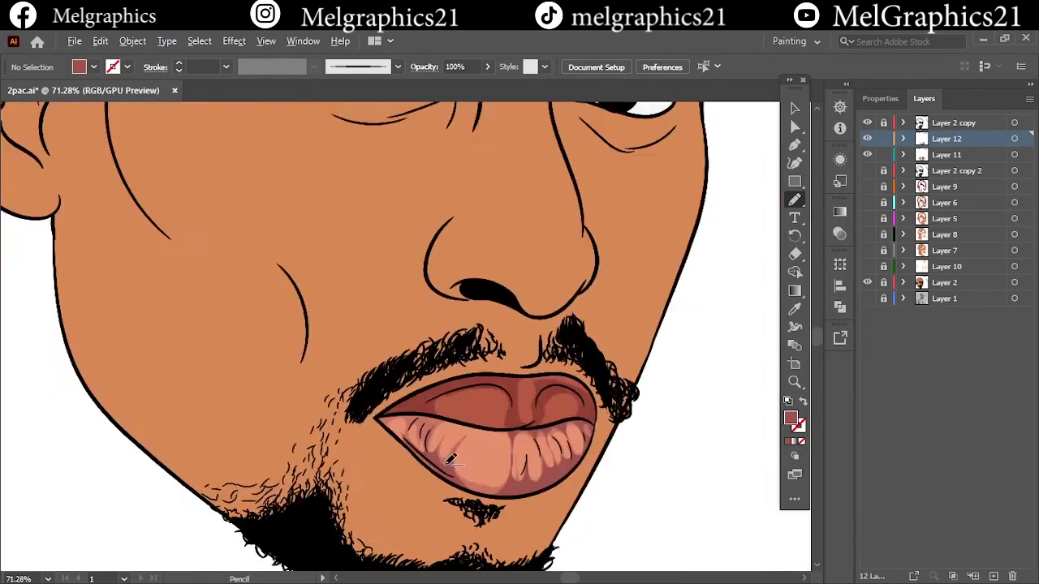
scroll(244, 324, up, 5)
drag(244, 312, 311, 383)
drag(322, 299, 244, 315)
key(ctrl+0)
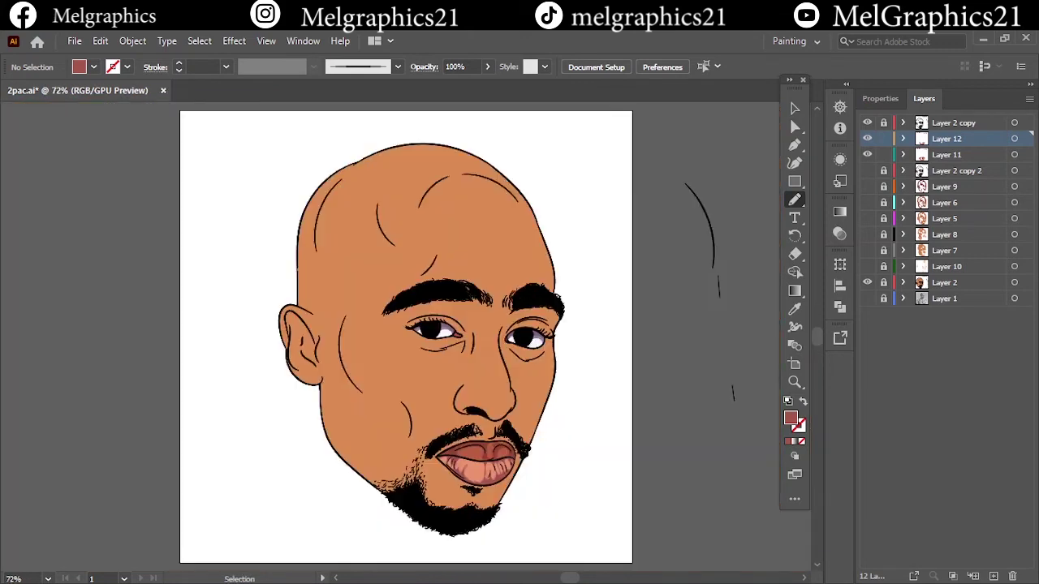
scroll(358, 390, up, 5)
- Switch to a darker red fill and trace dark shading along the upper lip
key(i)
double_click(790, 418)
click(851, 200)
key(n)
scroll(292, 373, up, 1)
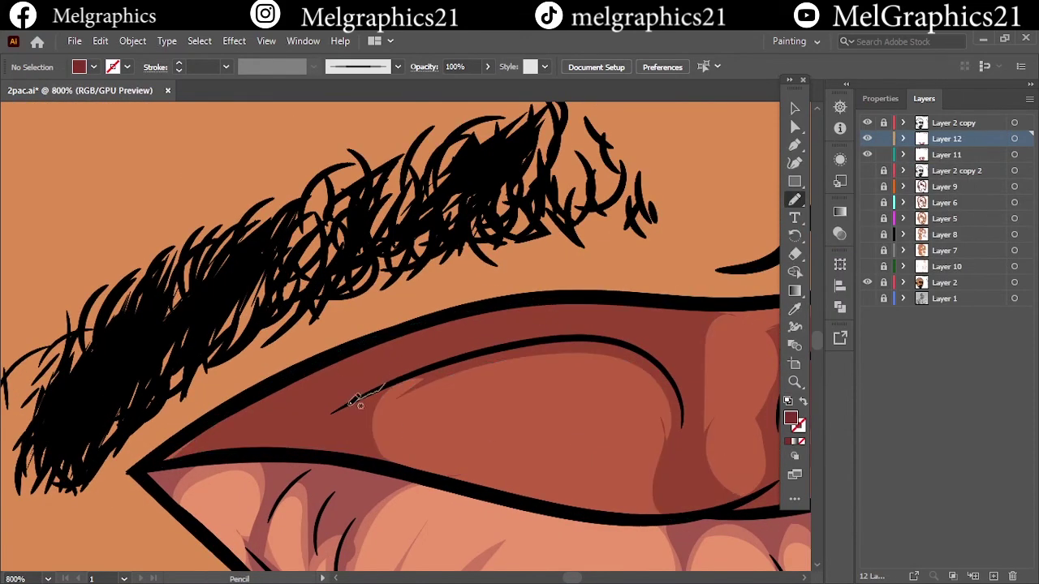
mouse_move(355, 402)
mouse_down()
mouse_move(479, 362)
mouse_move(357, 402)
mouse_up()
scroll(357, 402, down, 3)
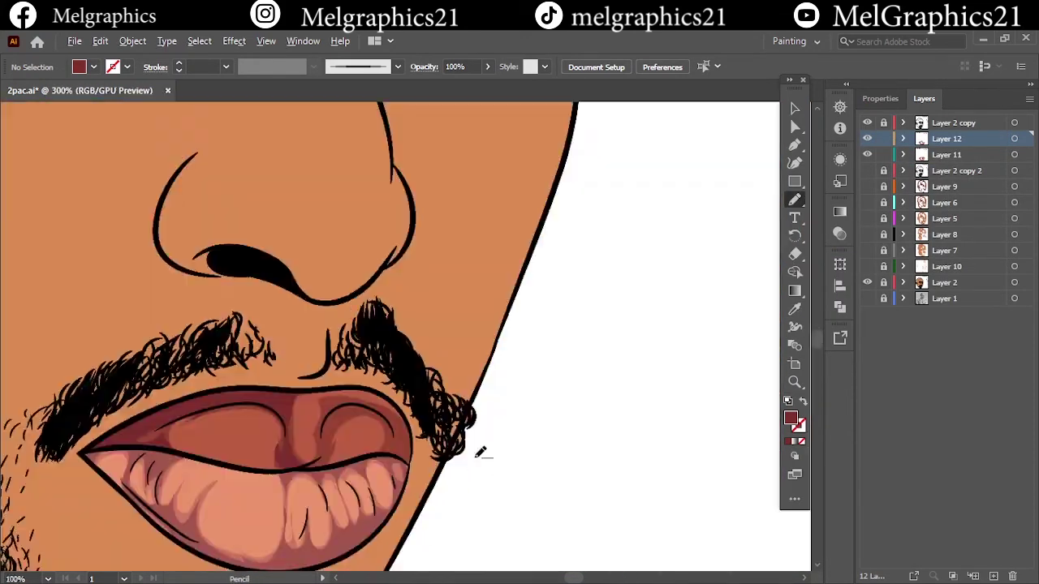
scroll(268, 390, up, 2)
drag(239, 462, 315, 382)
drag(284, 461, 264, 464)
key(ctrl+0)
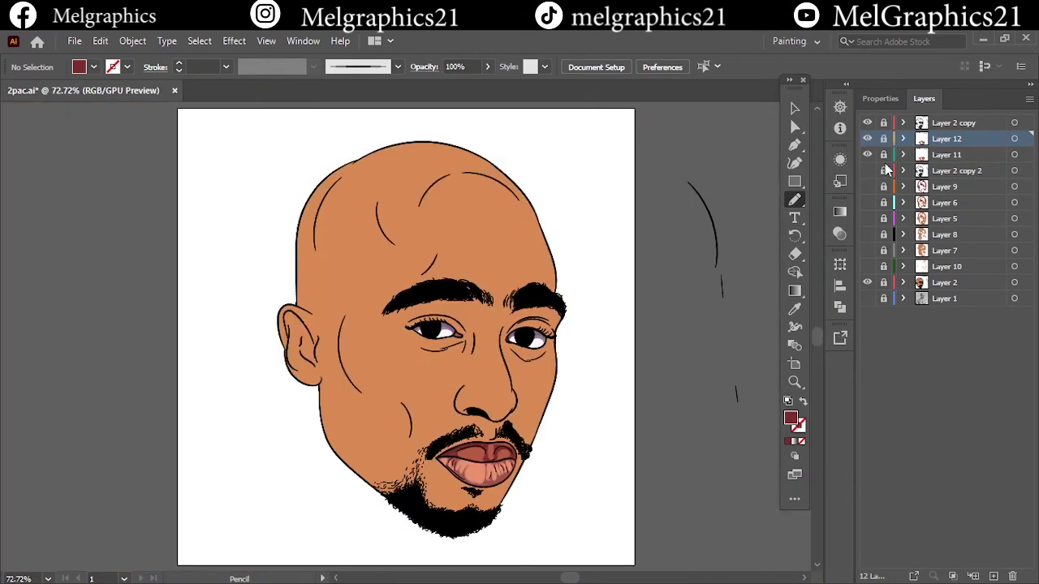
- On a new layer, pencil light pink highlights onto the lower lip and its creases
click(994, 576)
scroll(479, 463, up, 3)
double_click(790, 418)
click(636, 197)
click(868, 202)
mouse_move(416, 432)
mouse_down()
mouse_move(497, 438)
mouse_move(418, 432)
mouse_up()
drag(537, 401, 532, 439)
drag(560, 432, 562, 459)
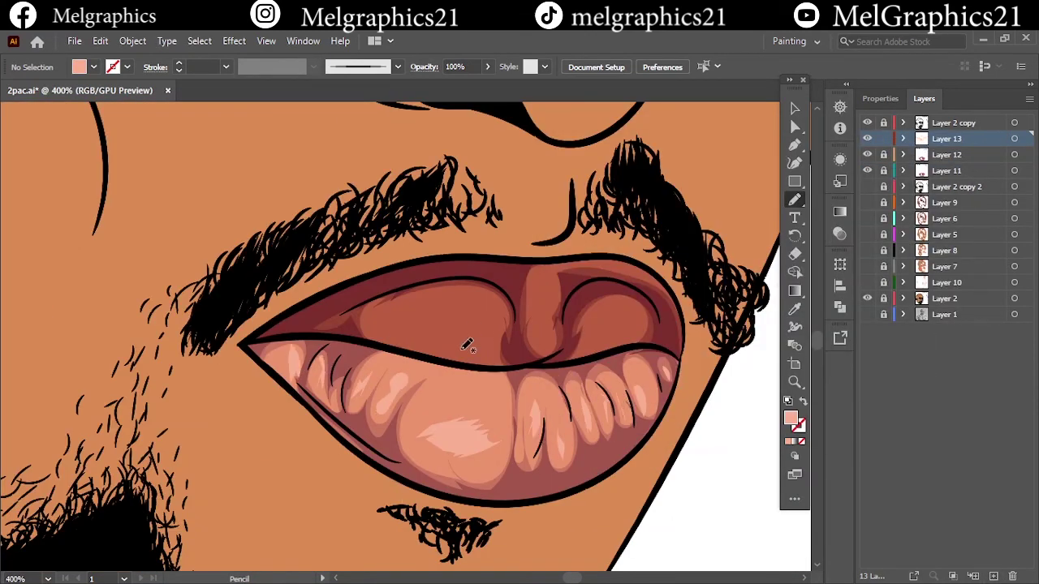
- Add one more darker red shape on the upper lip
double_click(791, 418)
click(852, 202)
drag(552, 302, 598, 332)
key(ctrl+0)
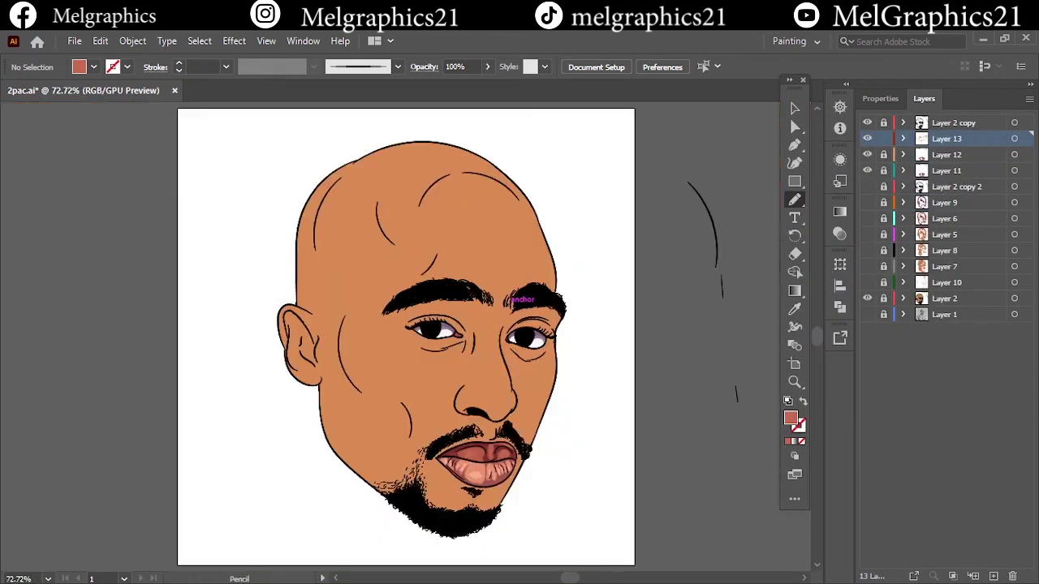
- Turn all shading layers back on and add a new layer above the top face layer
drag(867, 314, 867, 186)
key(v)
click(961, 123)
click(993, 575)
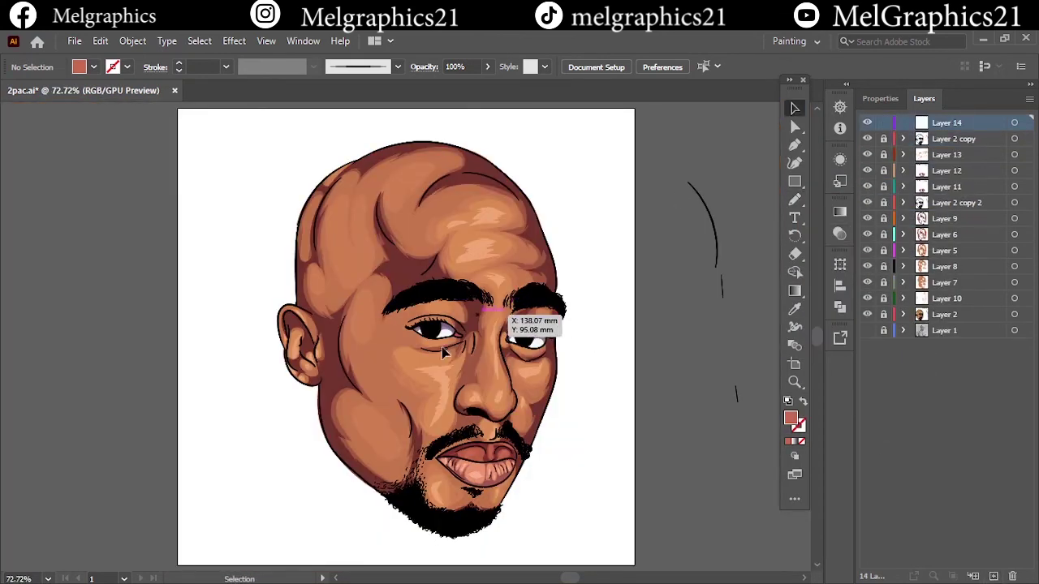
scroll(445, 351, up, 5)
scroll(564, 265, down, 3)
- Set a white colour and fine Paintbrush stroke, then dab catchlight highlights into the eyes
key(i)
key(d)
click(226, 67)
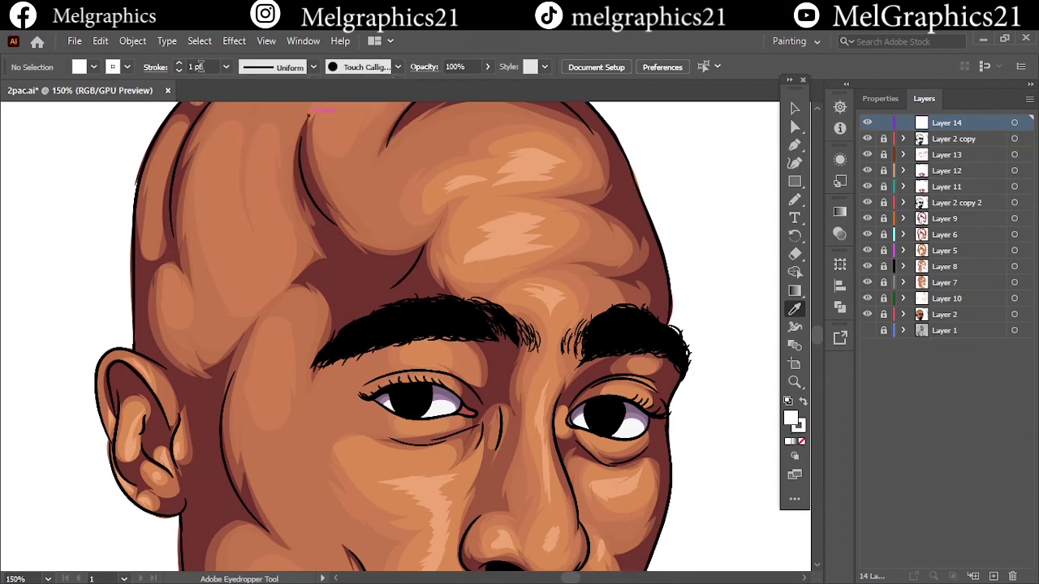
scroll(435, 431, up, 4)
key(b)
click(225, 67)
click(236, 113)
scroll(365, 325, down, 4)
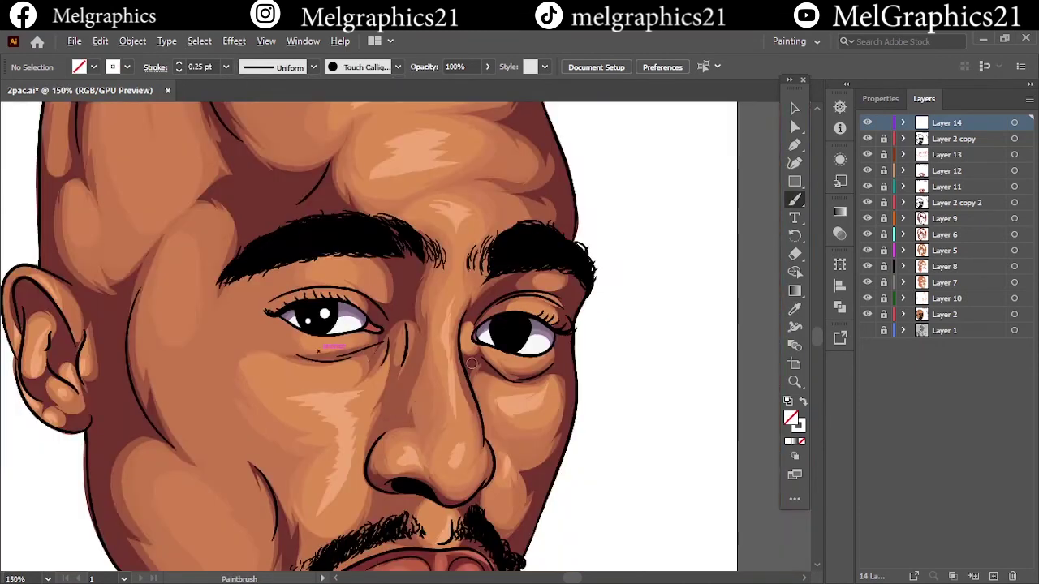
scroll(324, 341, up, 2)
key(ctrl+0)
key(slash)
click(791, 112)
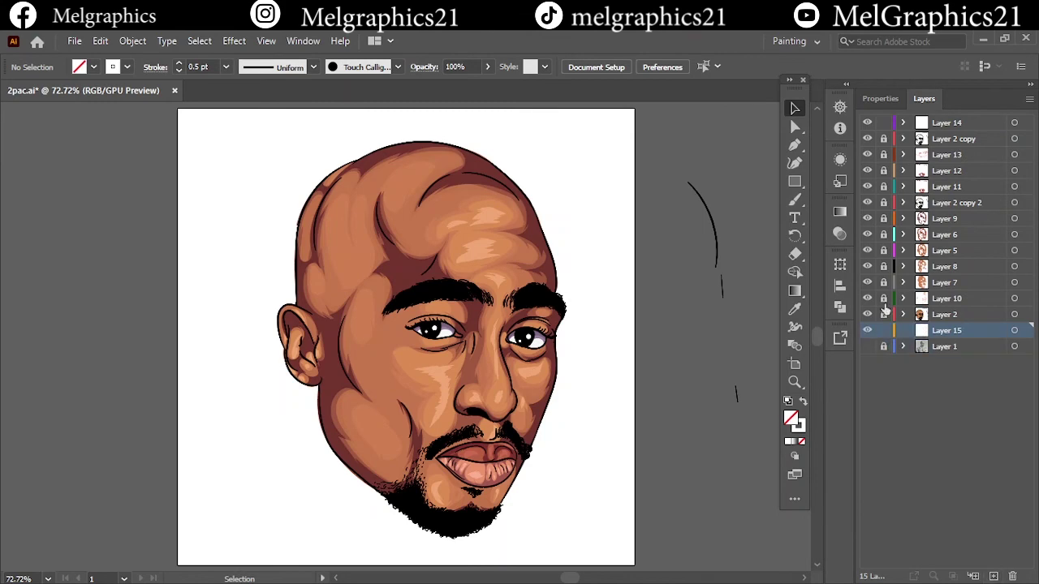
- Draw an artboard-sized rectangle on Layer 15 and fill it with a radial white-to-black gradient
key(m)
drag(164, 106, 646, 572)
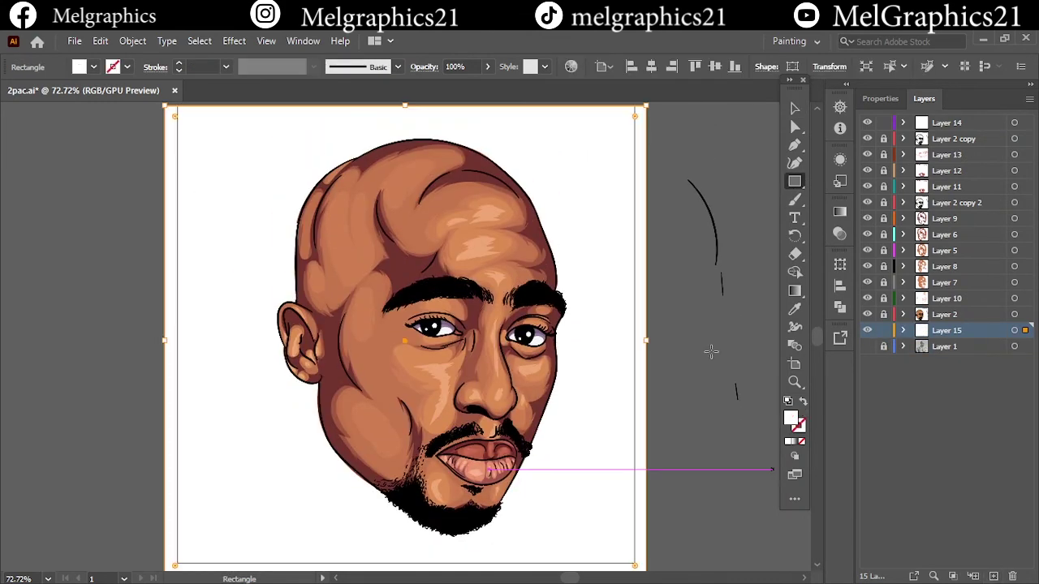
click(79, 66)
click(16, 96)
key(g)
click(656, 232)
click(735, 229)
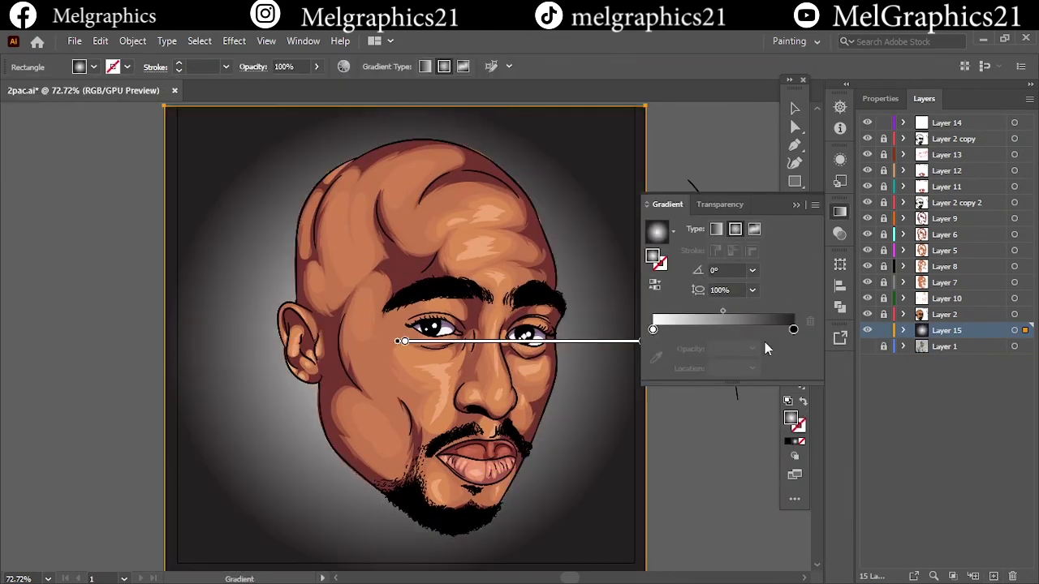
double_click(793, 329)
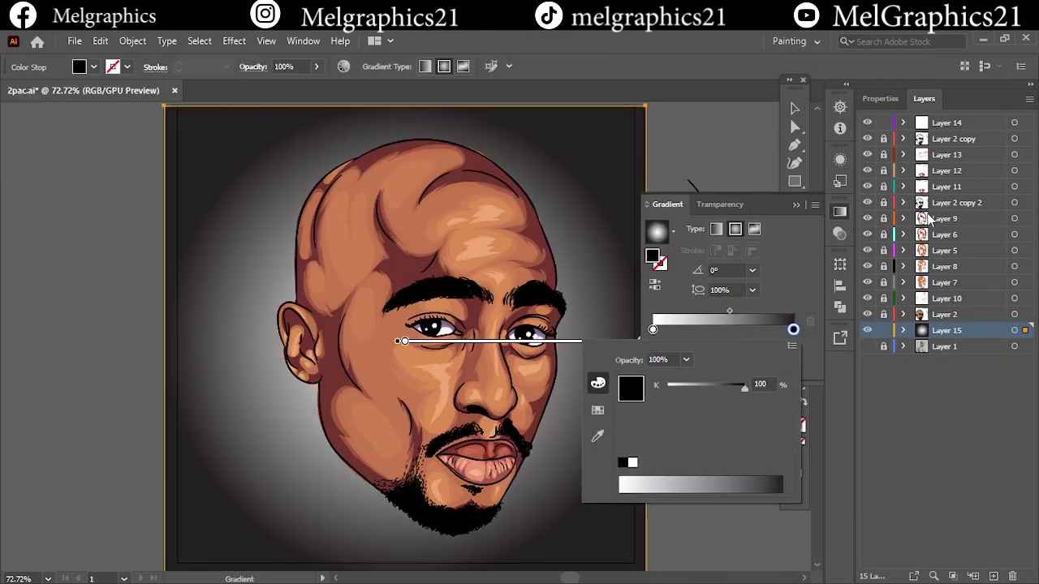
key(Escape)
- Draw two small rectangles left of the artboard and start picking a mint fill colour
key(m)
drag(17, 173, 55, 230)
drag(18, 287, 81, 373)
double_click(790, 418)
drag(777, 357, 780, 302)
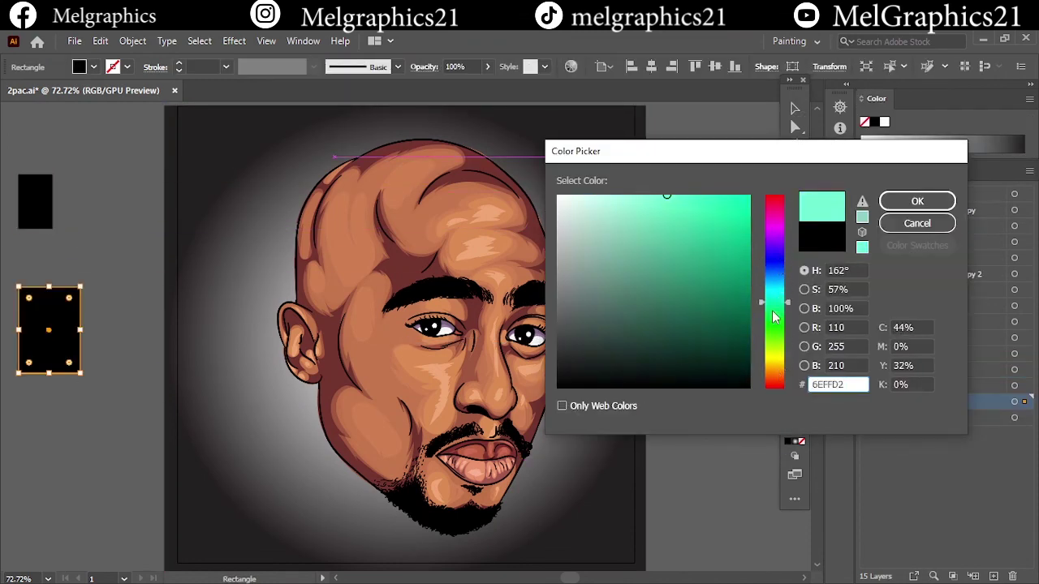